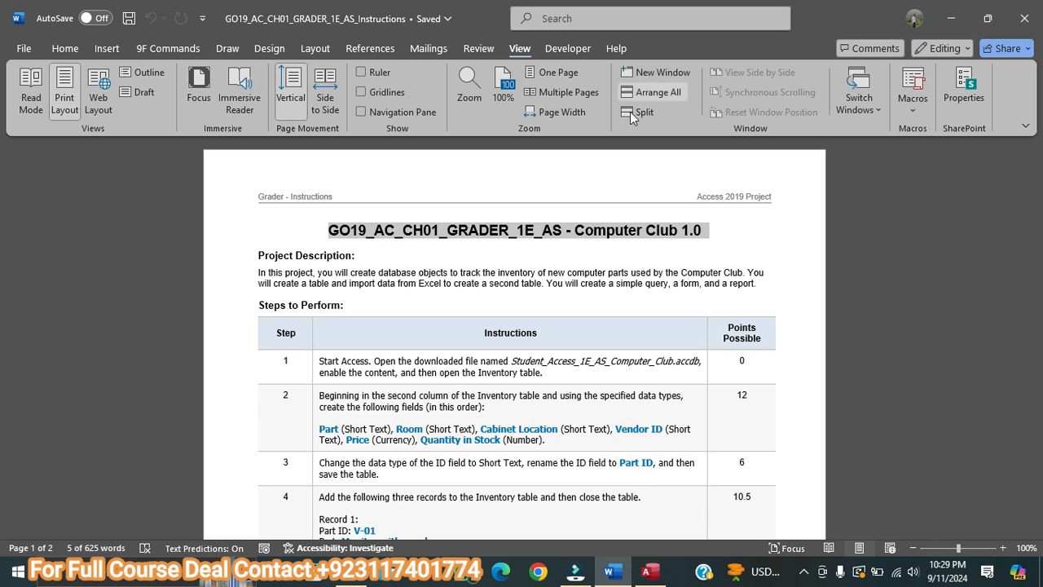
# Read the Word project instructions covering the Inventory table's fields, data types and records
pyautogui.scroll(-1, 371, 244)
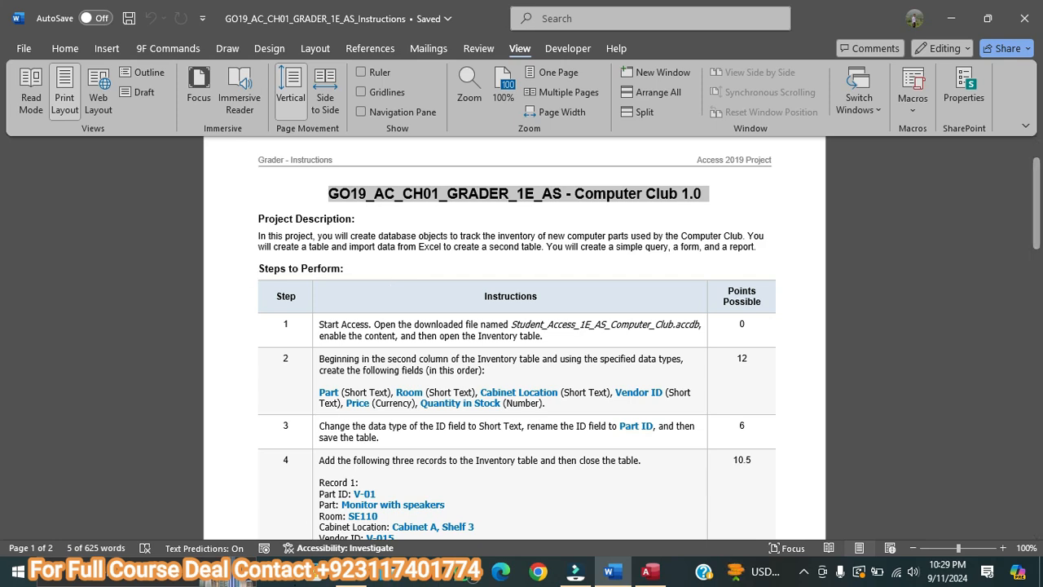
pyautogui.click(351, 572)
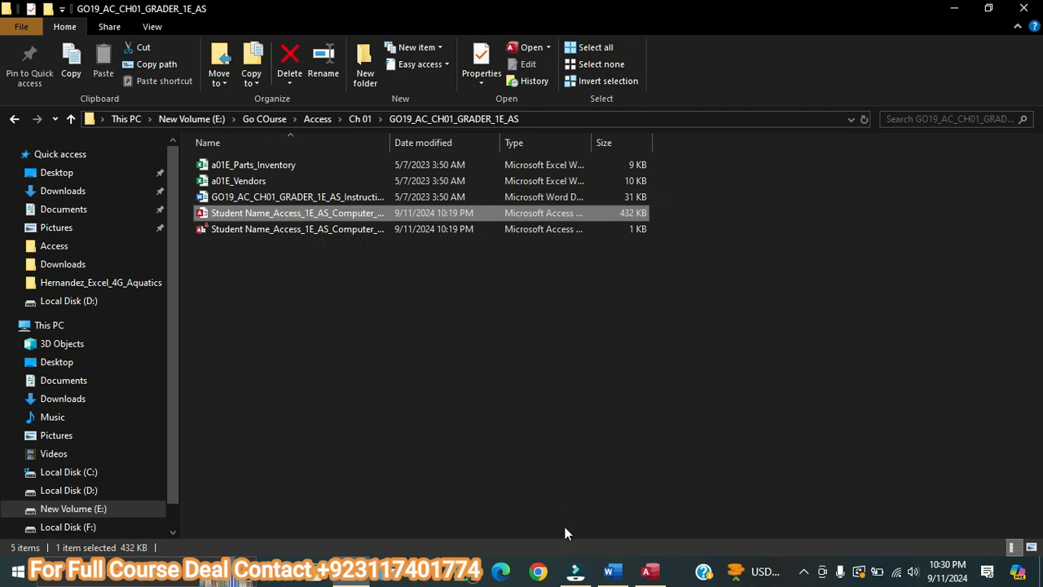
pyautogui.click(613, 571)
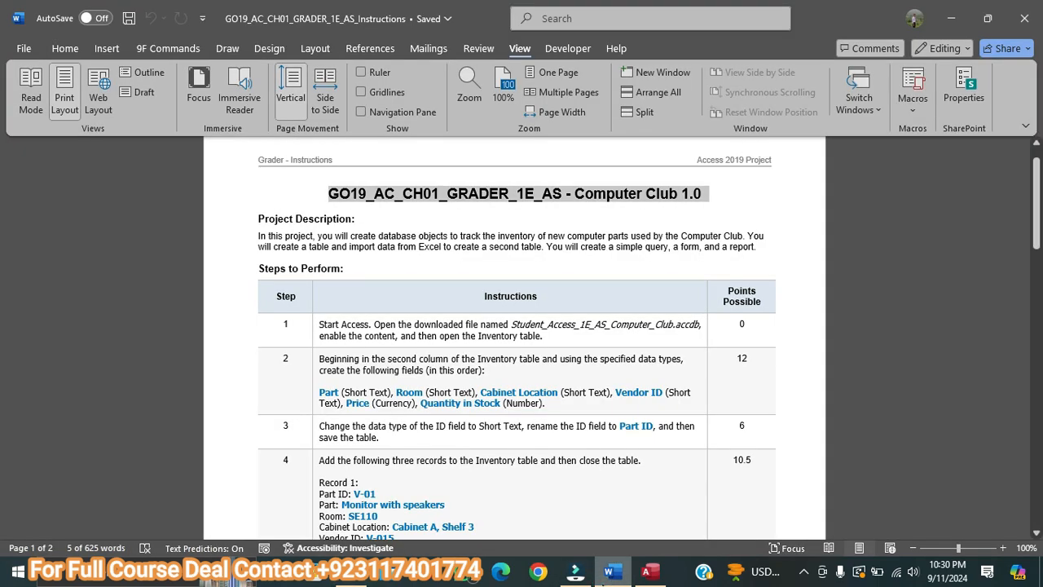
pyautogui.scroll(-20, 256, 275)
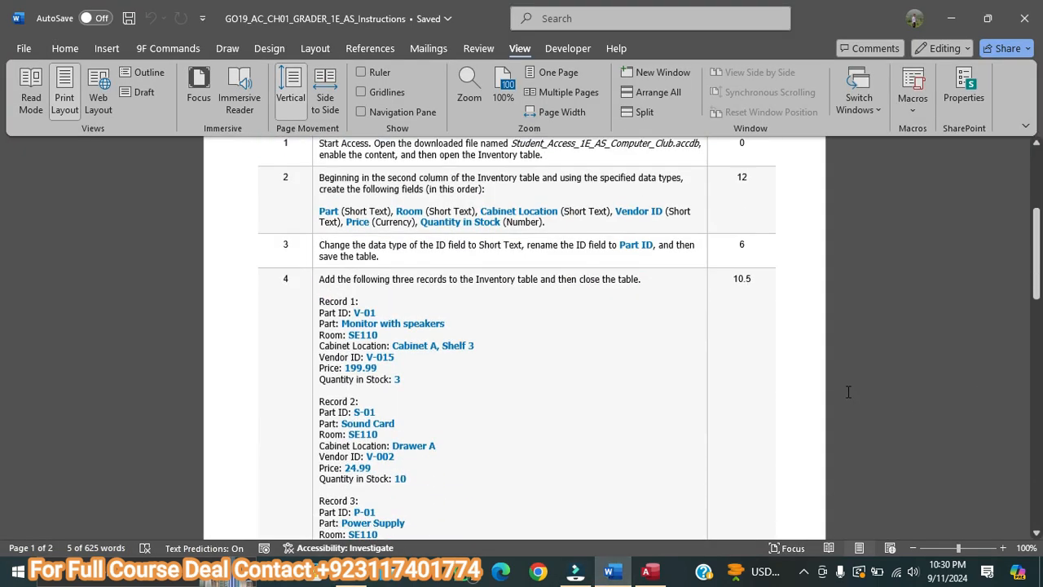
pyautogui.scroll(-5, 809, 397)
pyautogui.scroll(7, 809, 399)
pyautogui.scroll(15, 809, 403)
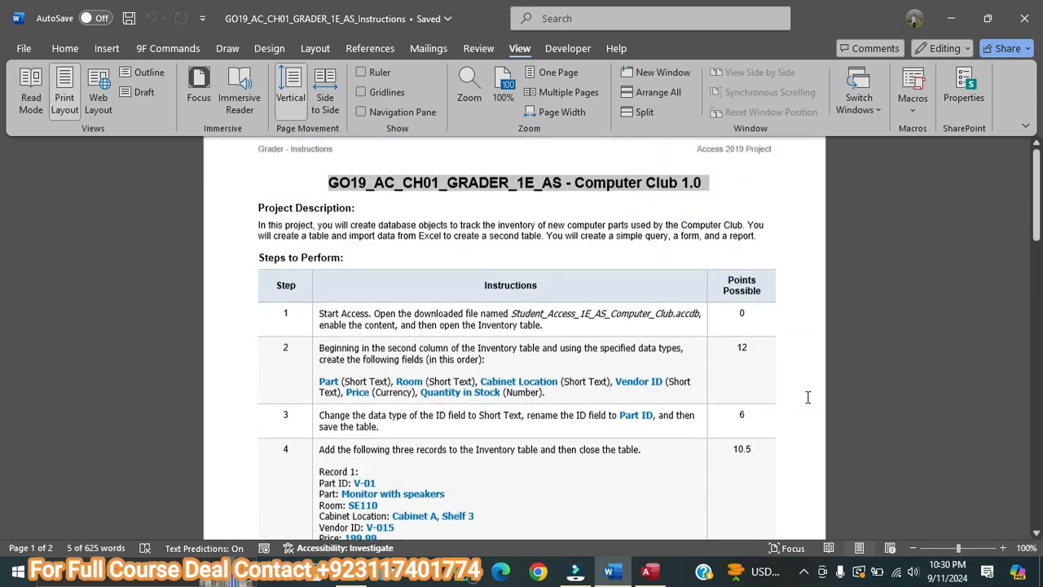
pyautogui.scroll(-1, 693, 396)
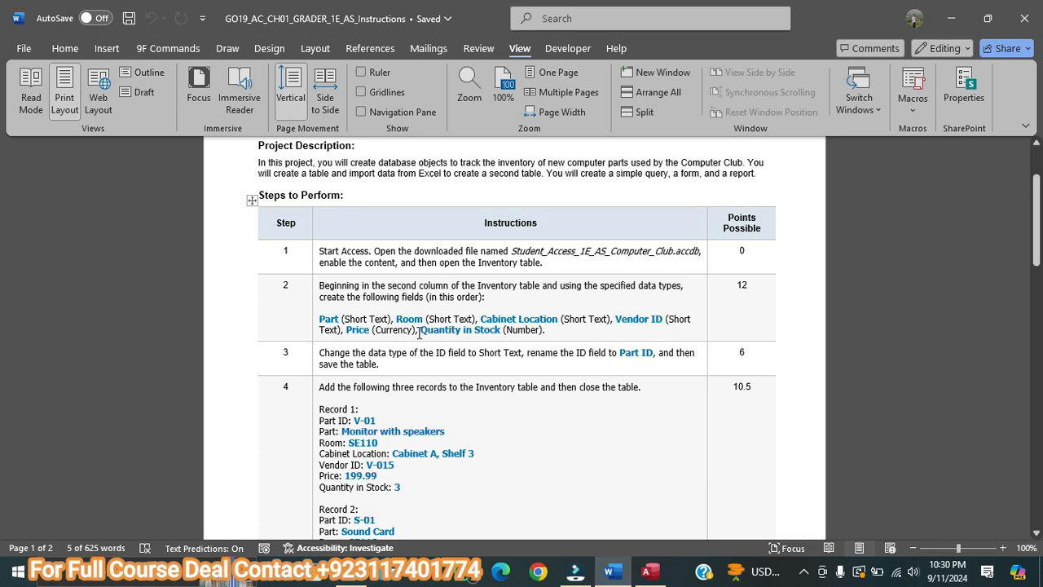
# Switch to the Computer Club database in Access and open the Inventory table
pyautogui.click(651, 575)
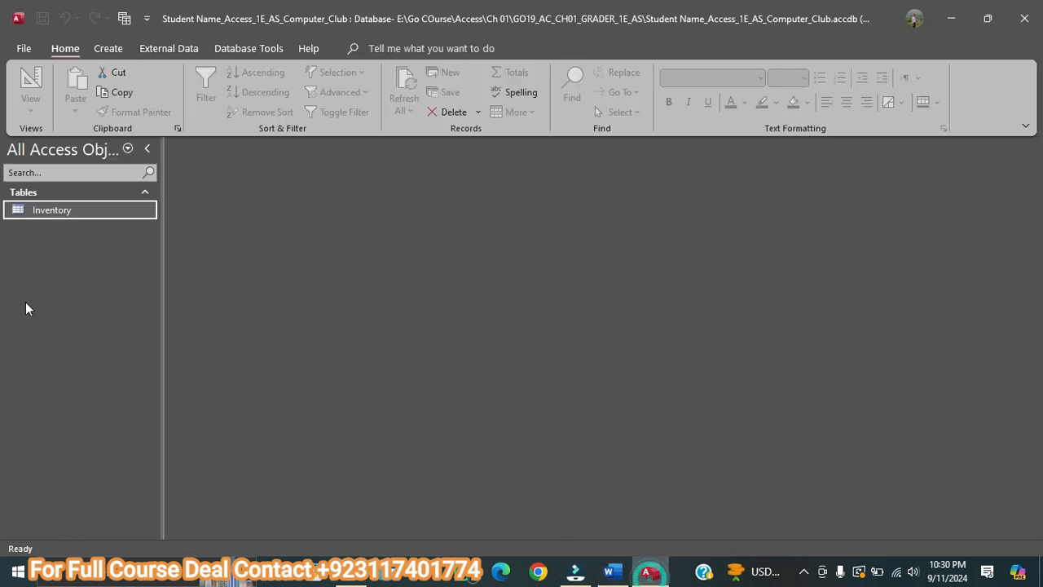
pyautogui.doubleClick(54, 209)
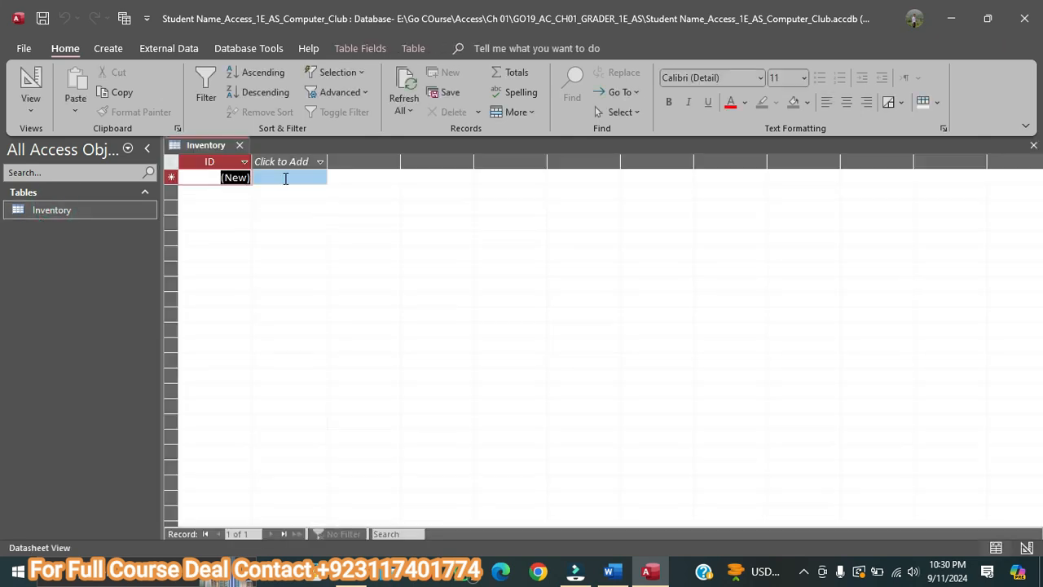
pyautogui.click(221, 177)
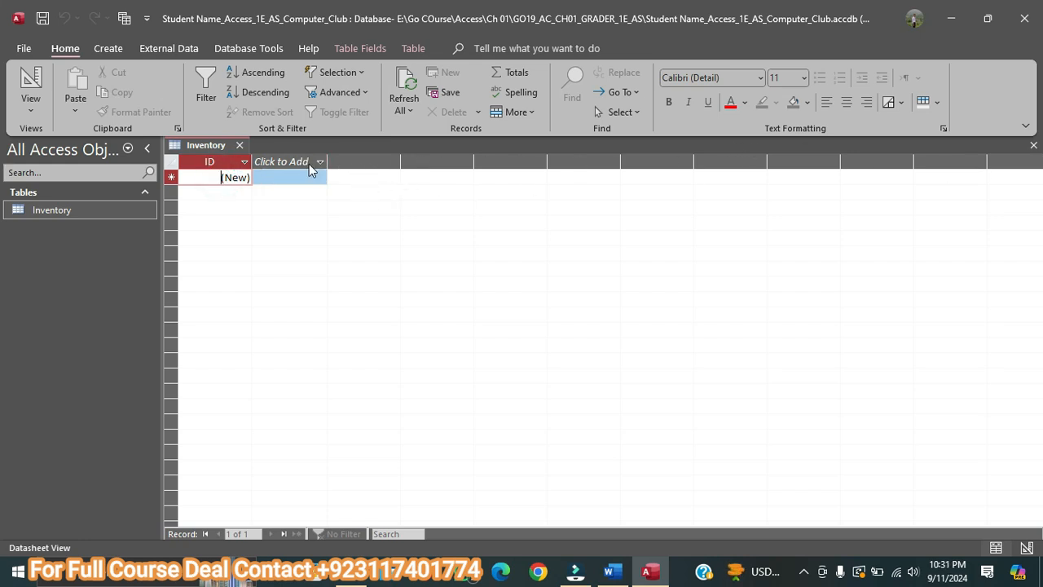
# Copy "Part" from the Word instructions and add a Short Text field named Part after ID in the Access Inventory table
pyautogui.click(613, 570)
pyautogui.moveTo(321, 315); pyautogui.dragTo(339, 319)
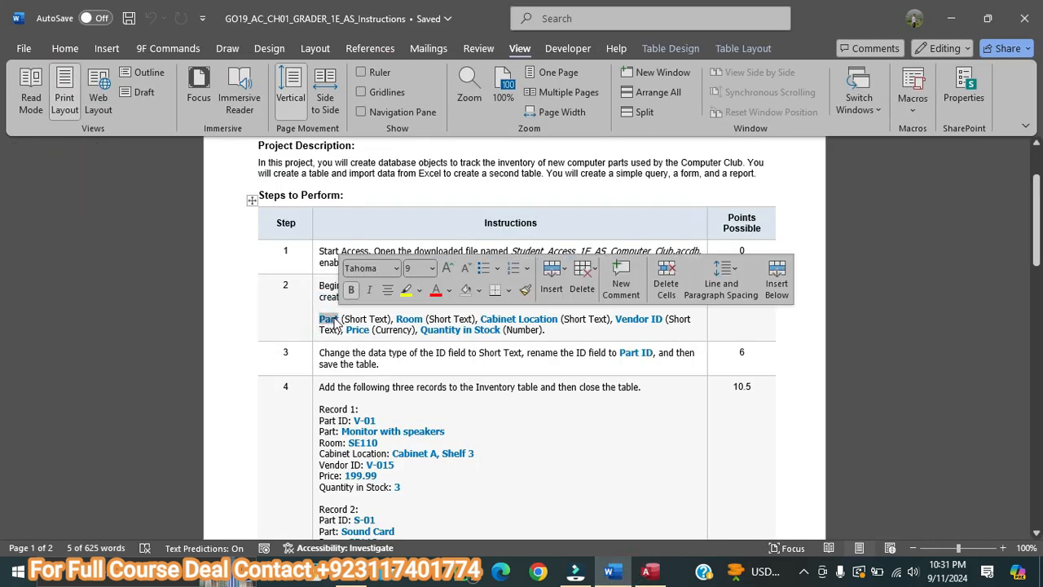
pyautogui.rightClick(334, 321)
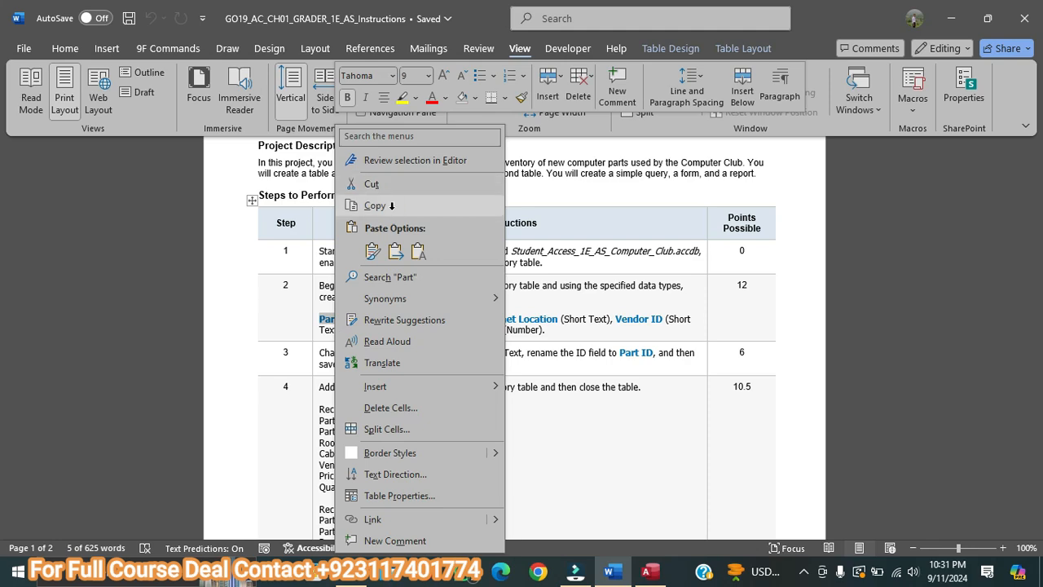
pyautogui.click(375, 205)
pyautogui.click(650, 570)
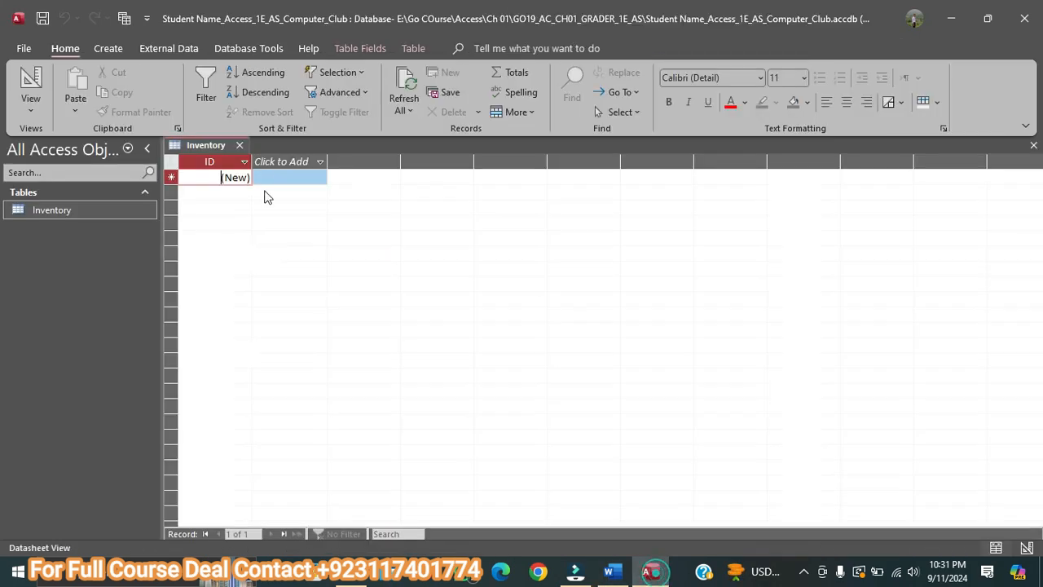
pyautogui.click(321, 162)
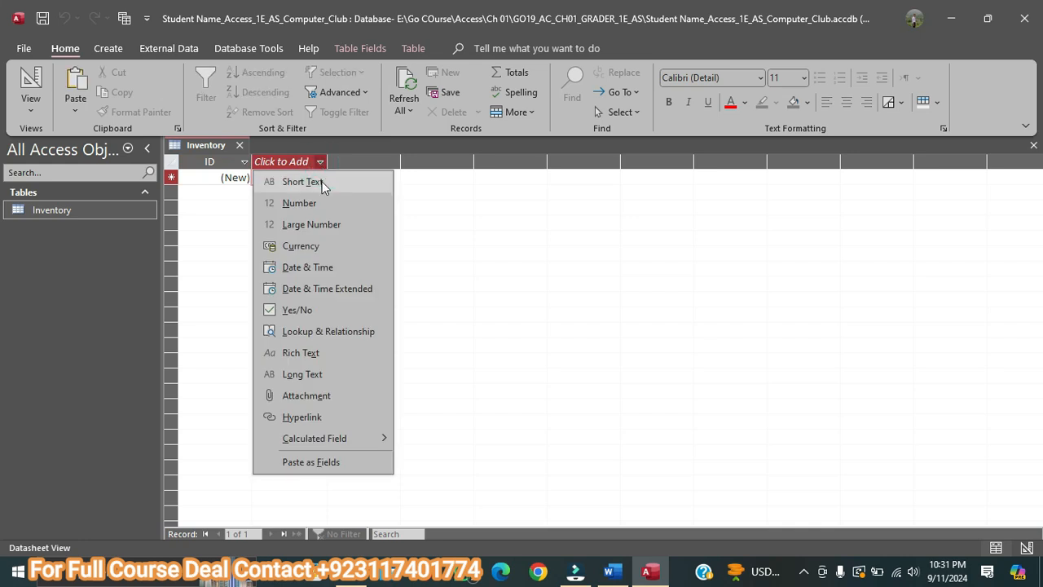
pyautogui.click(322, 182)
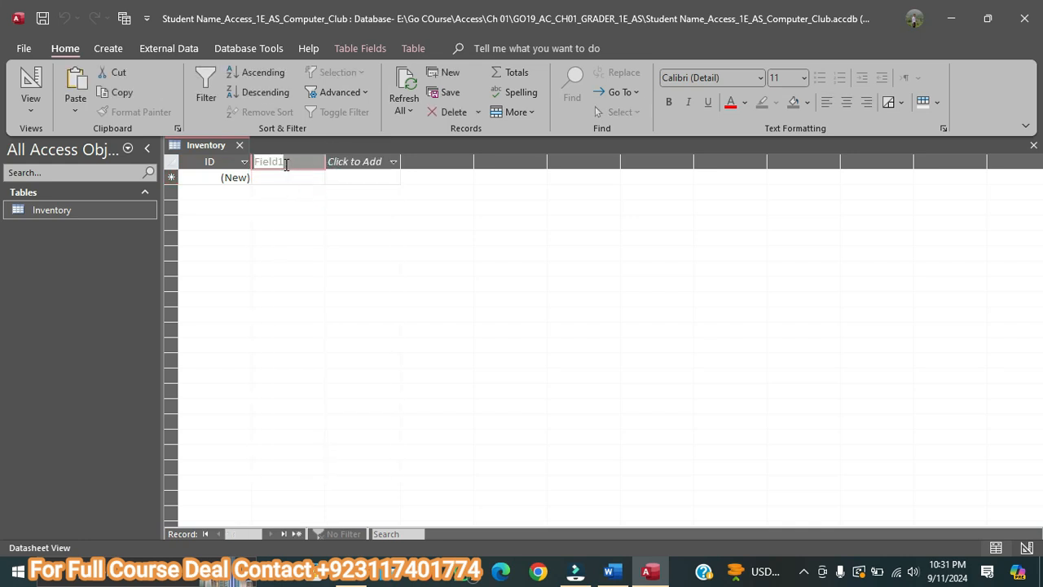
pyautogui.write('Part')
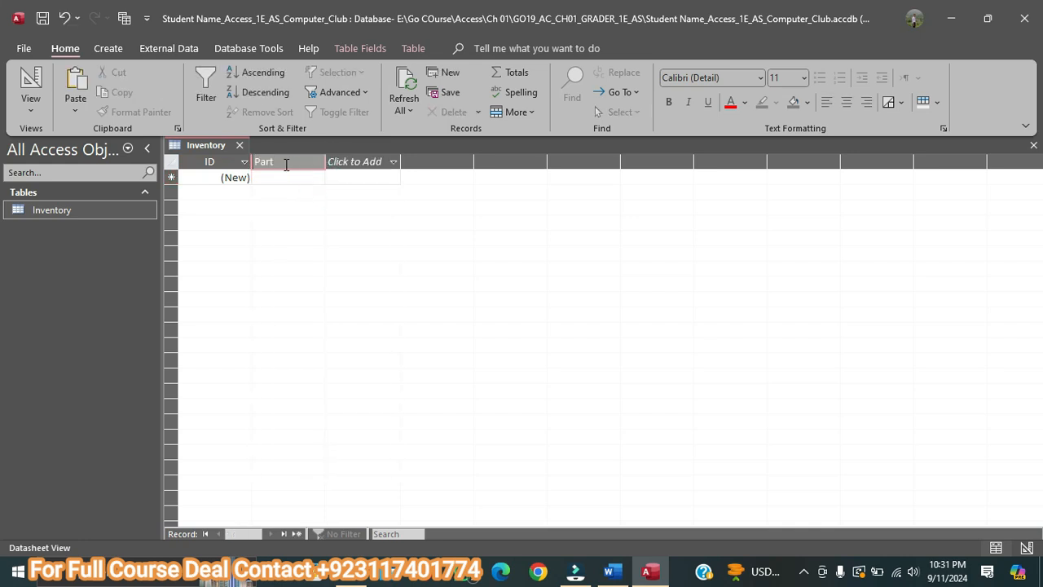
# Copy "Room" from the Word instructions and add a Short Text field with that name after Part in the Access Inventory table
pyautogui.click(356, 161)
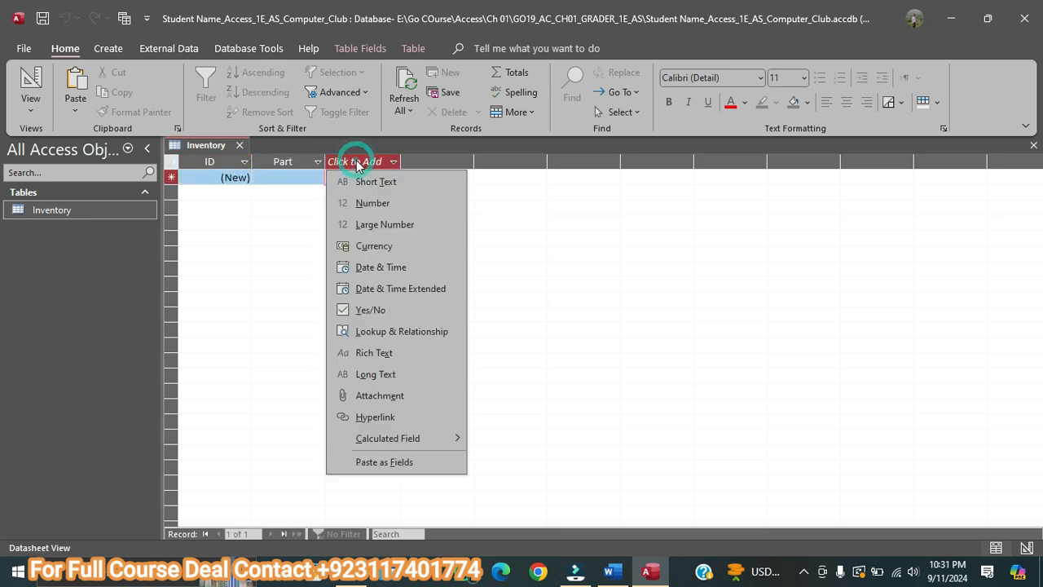
pyautogui.click(609, 571)
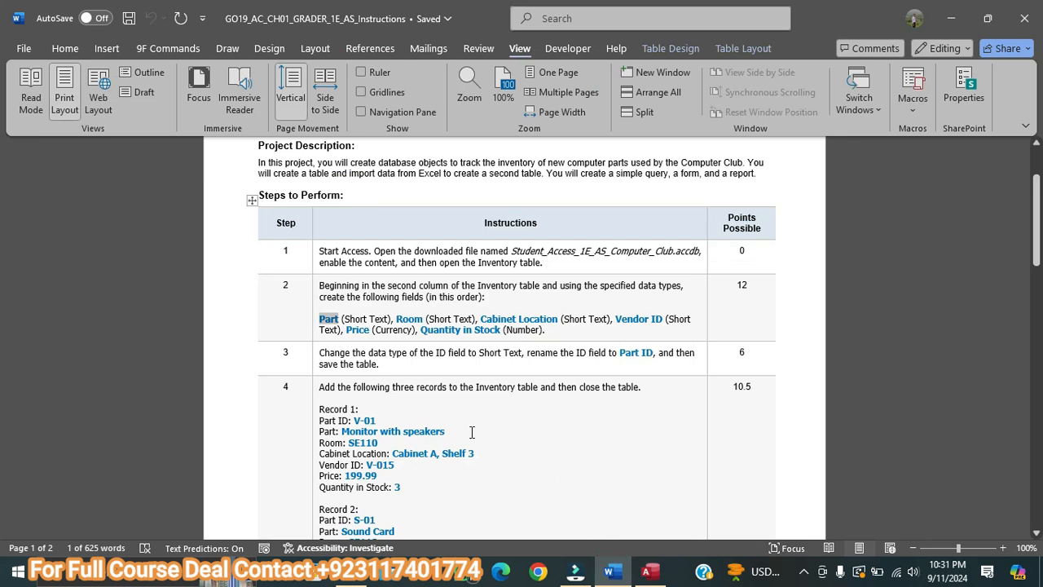
pyautogui.doubleClick(409, 319)
pyautogui.rightClick(413, 320)
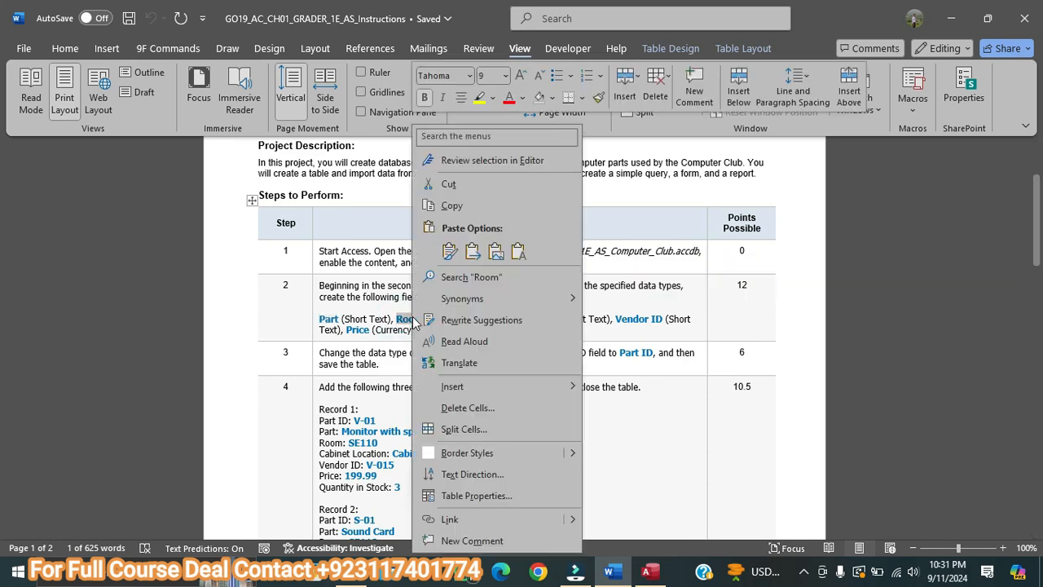
pyautogui.click(464, 205)
pyautogui.click(659, 577)
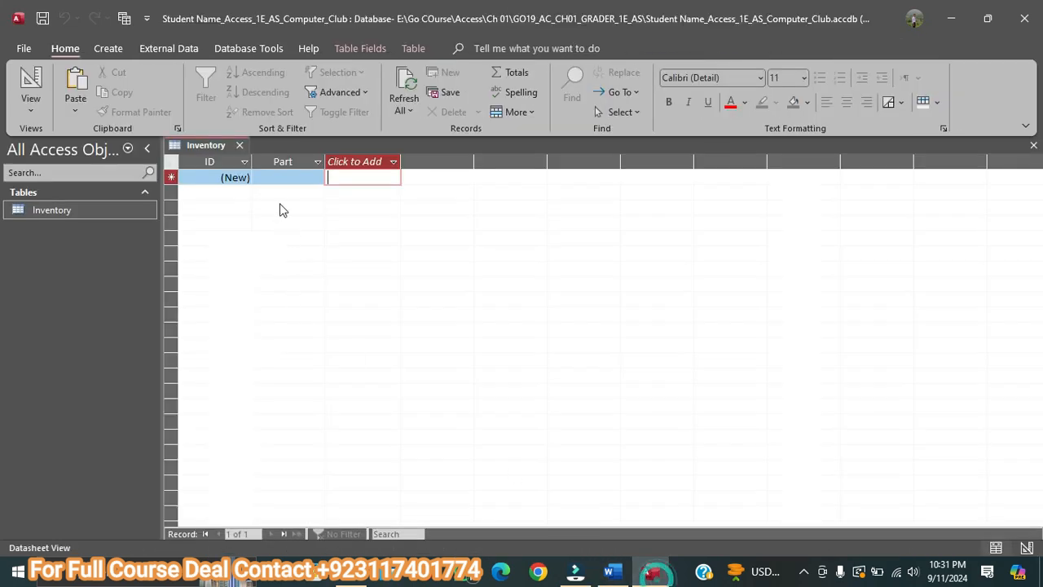
pyautogui.click(395, 163)
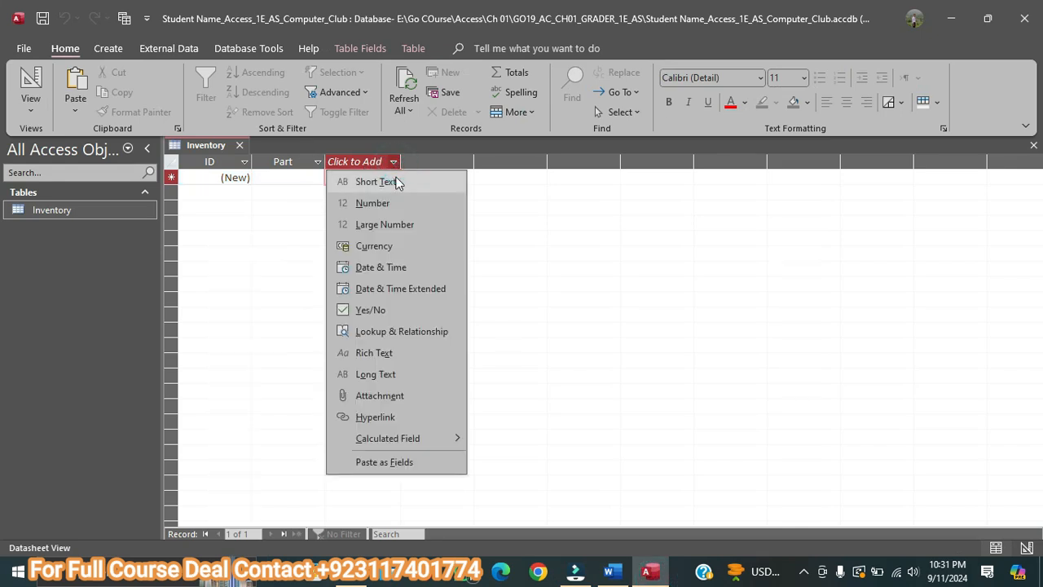
pyautogui.click(383, 181)
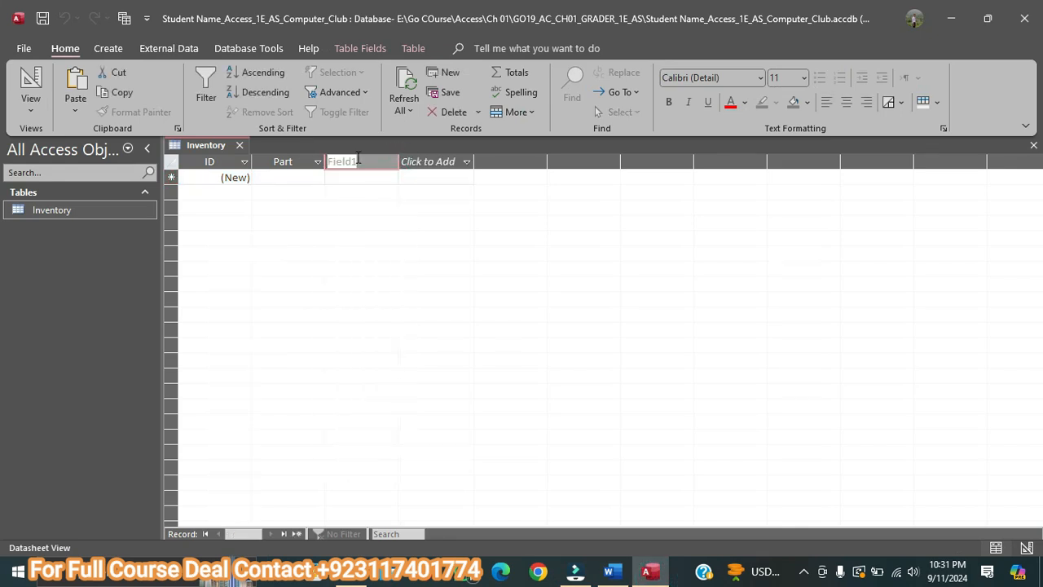
pyautogui.hotkey('ctrl', 'v')
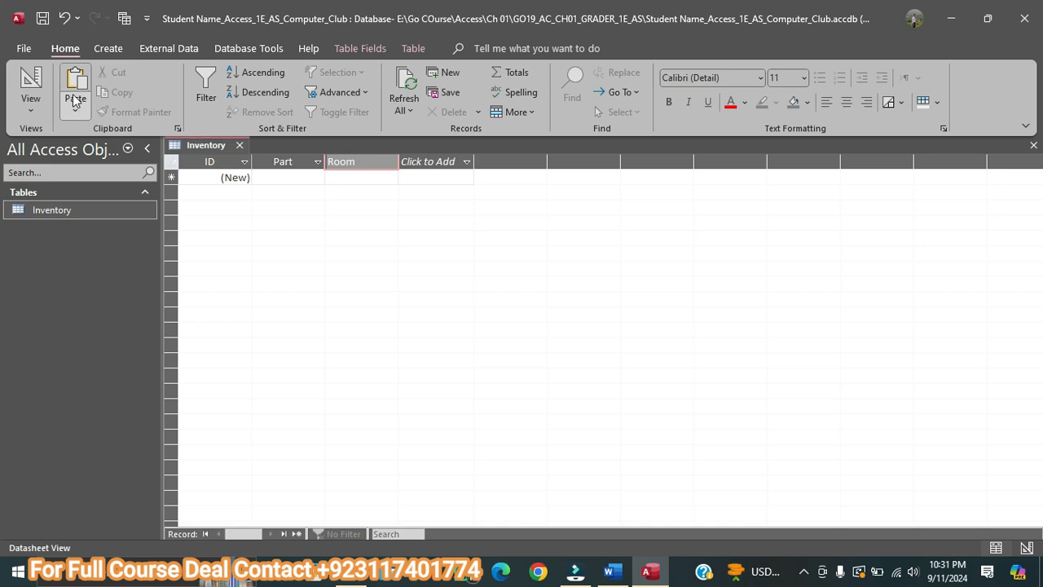
pyautogui.click(361, 176)
# Add a Short Text field after Room in the Access Inventory table and name it Cabinet Location, copied from the Word instructions
pyautogui.click(609, 571)
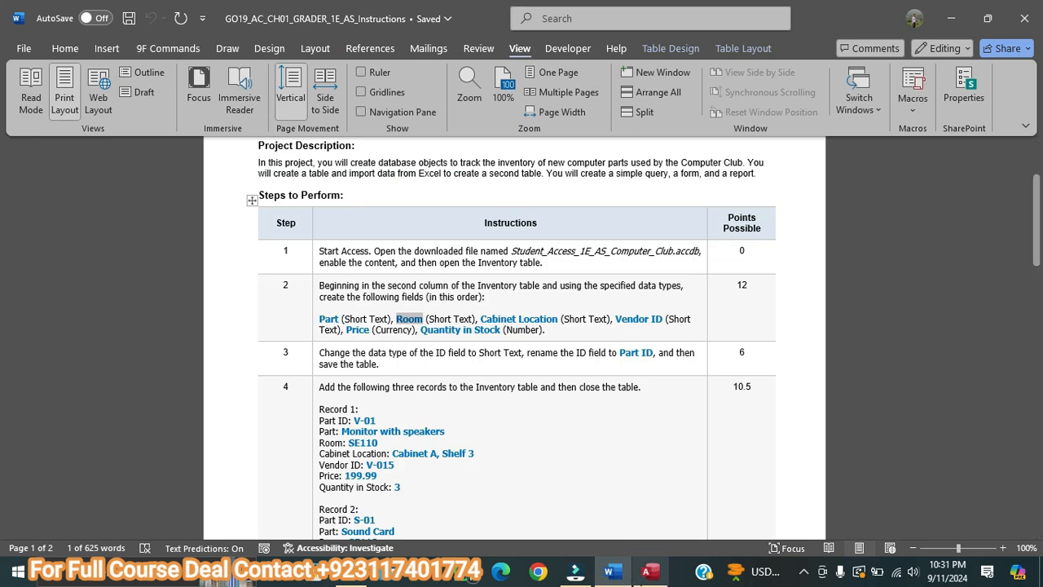
pyautogui.click(650, 572)
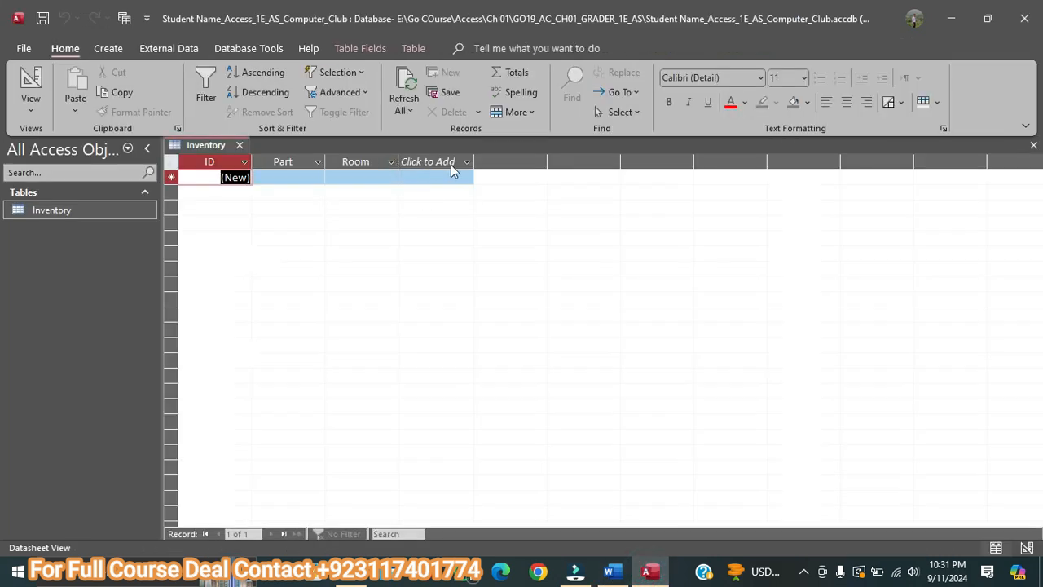
pyautogui.click(452, 164)
pyautogui.click(455, 180)
pyautogui.click(611, 571)
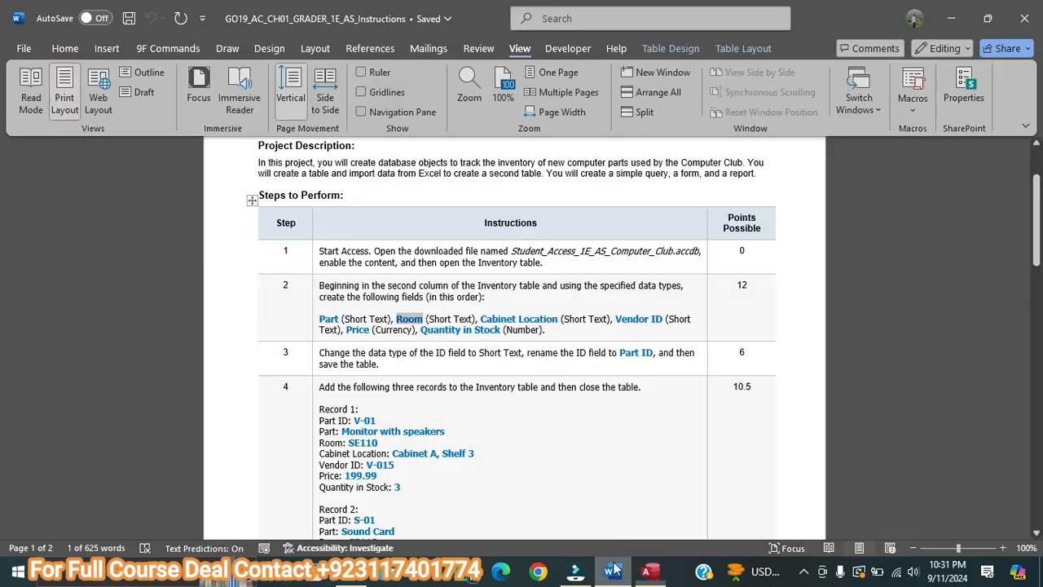
pyautogui.moveTo(482, 318); pyautogui.dragTo(559, 318)
pyautogui.click(561, 318)
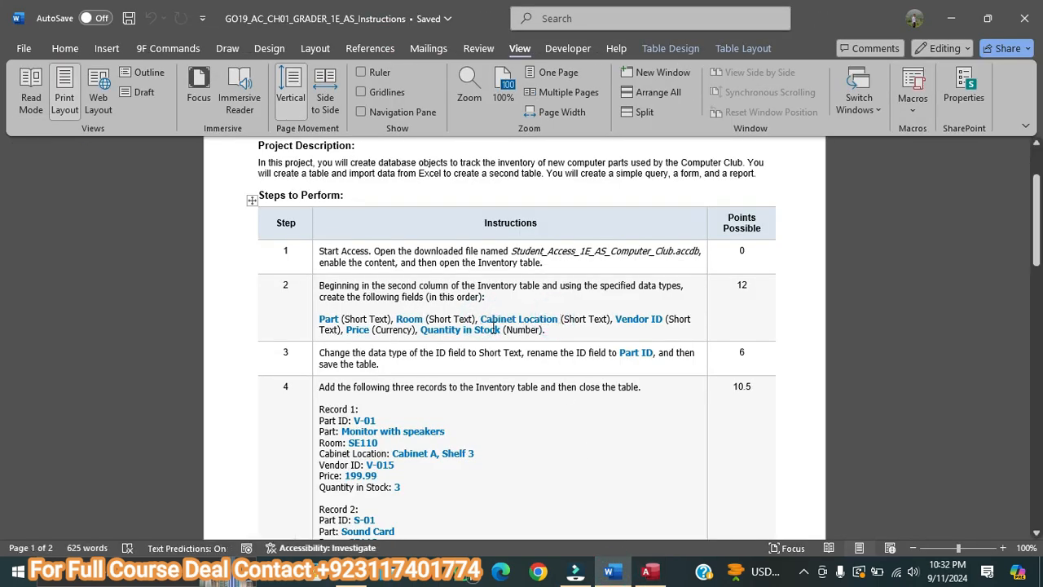
pyautogui.moveTo(481, 320); pyautogui.dragTo(558, 323)
pyautogui.rightClick(544, 323)
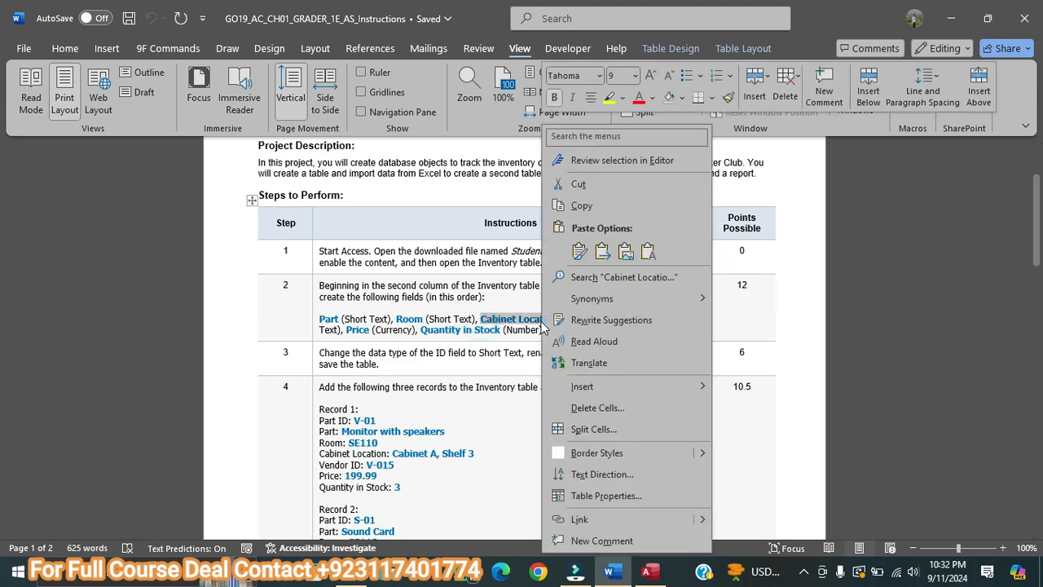
pyautogui.click(596, 205)
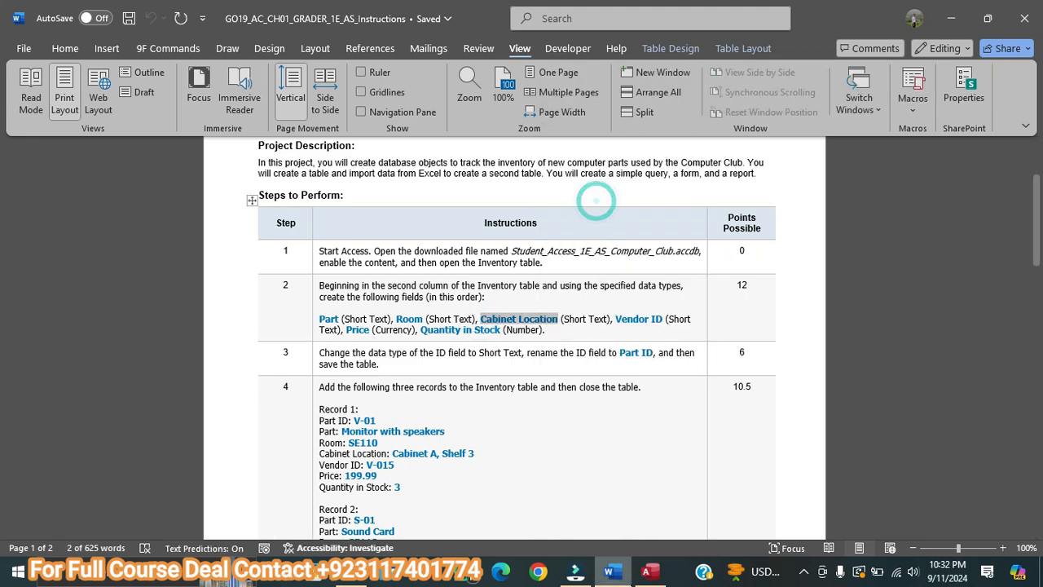
pyautogui.hotkey('alt', 'Tab')
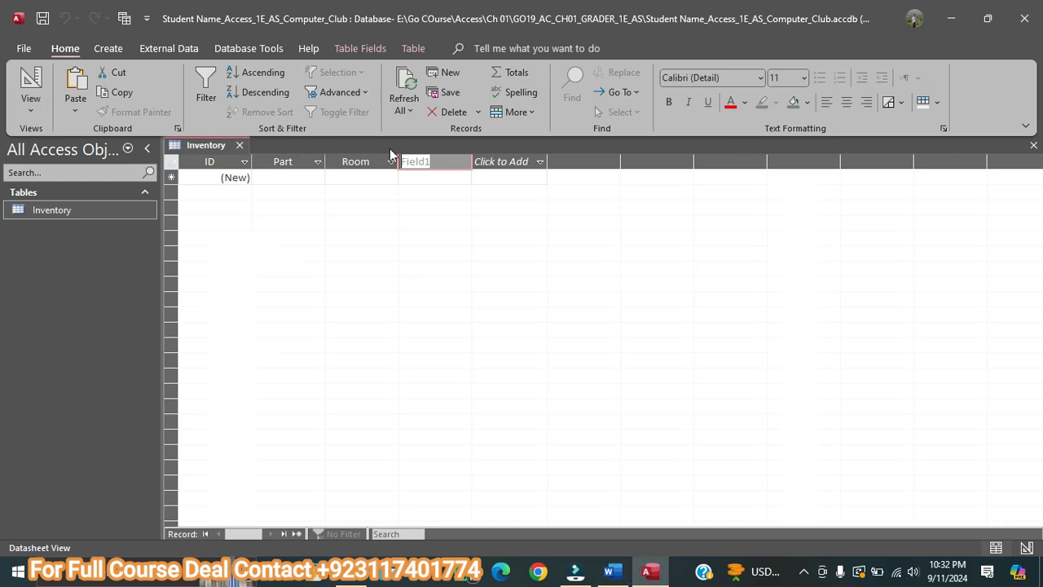
pyautogui.hotkey('ctrl', 'v')
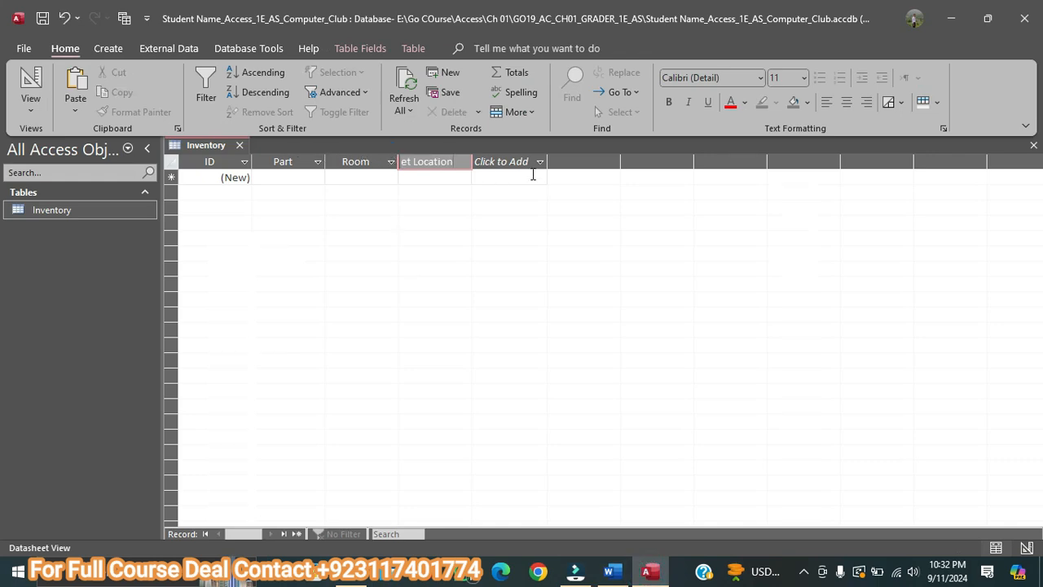
# Add a Short Text field after Cabinet Location in the Access Inventory table and name it Vendor ID, copied from the Word instructions
pyautogui.click(611, 570)
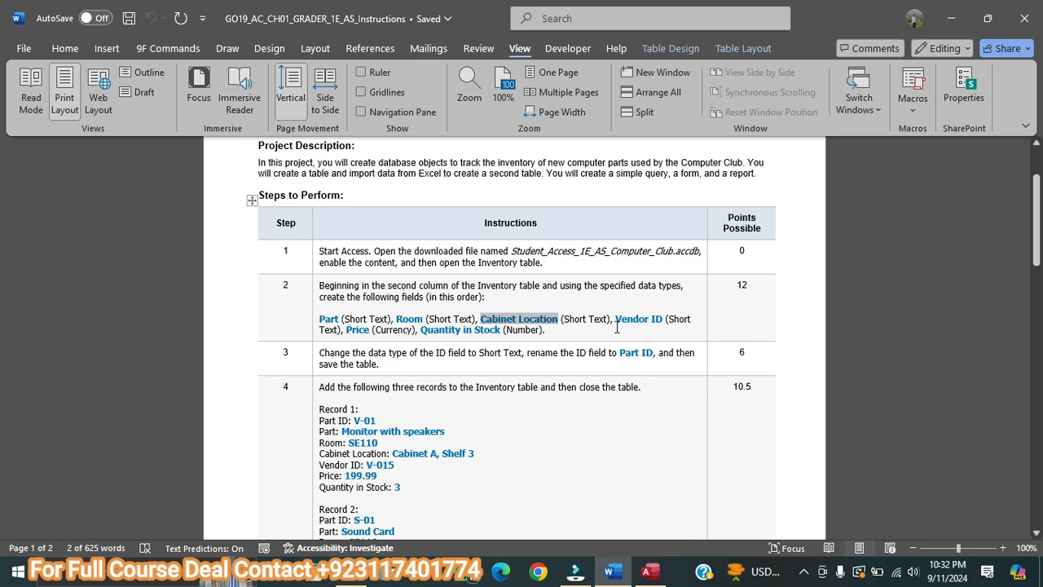
pyautogui.click(649, 571)
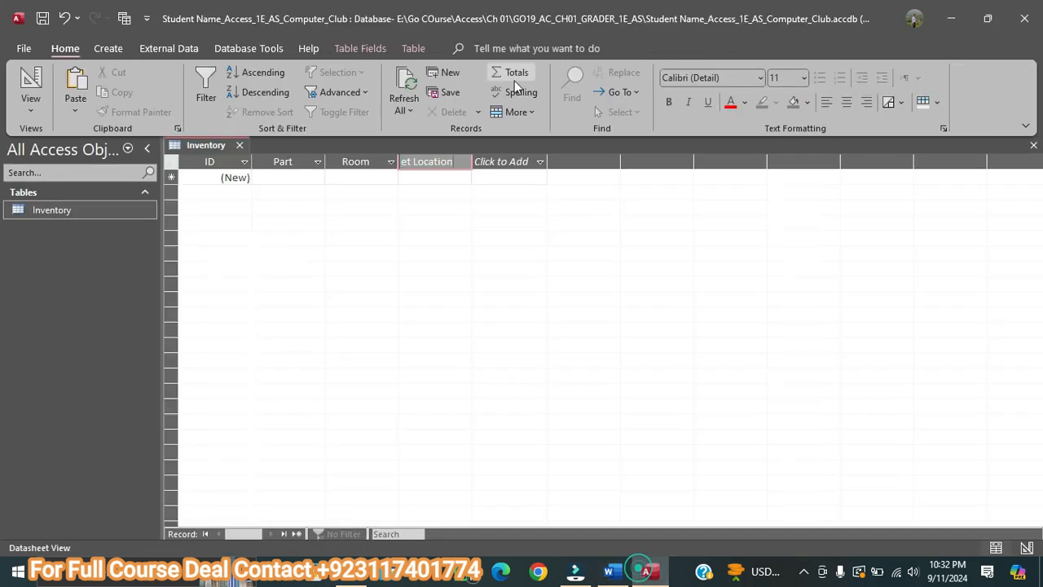
pyautogui.click(541, 163)
pyautogui.click(526, 179)
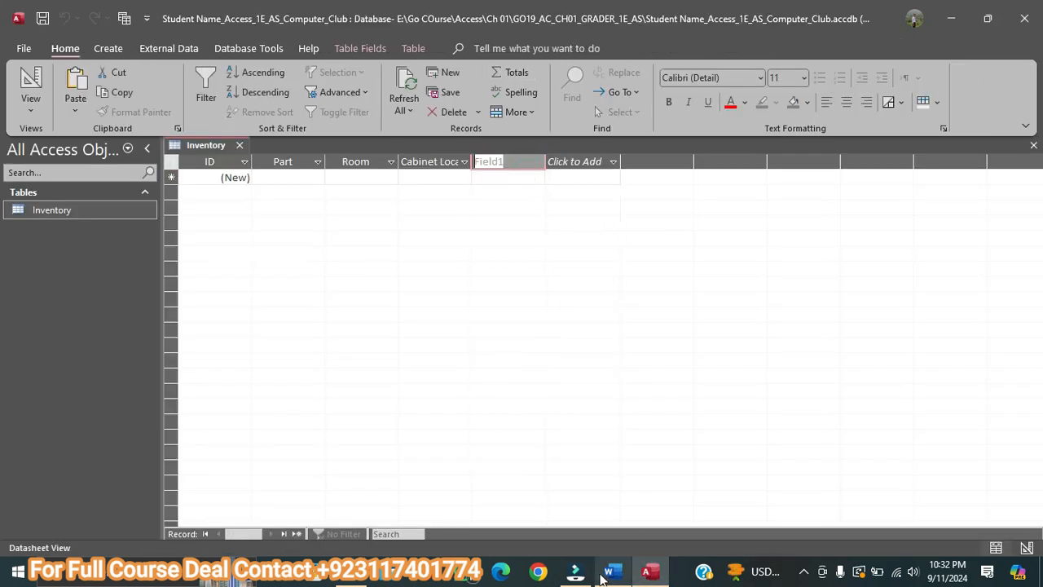
pyautogui.click(605, 574)
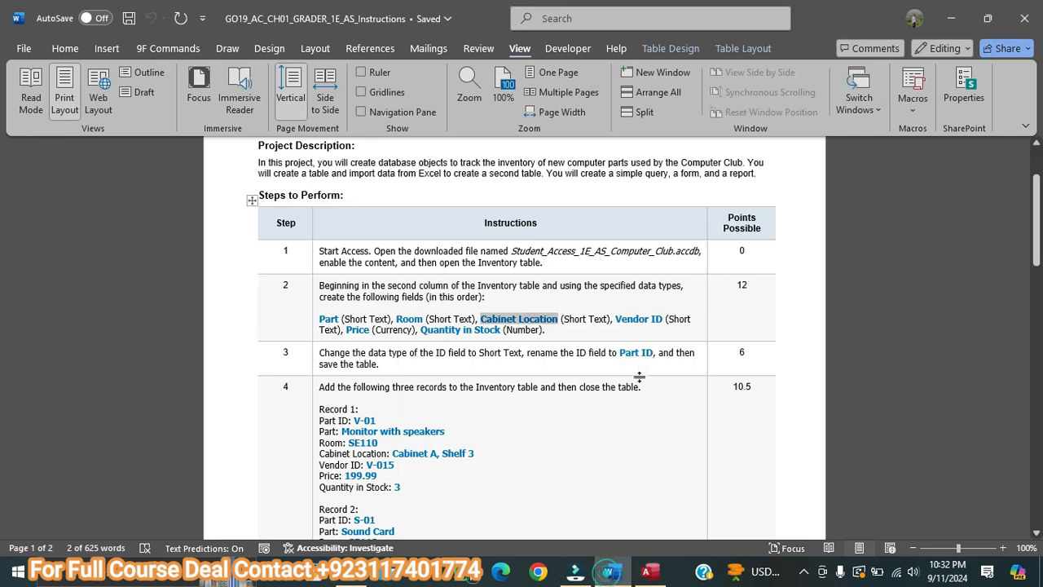
pyautogui.doubleClick(619, 320)
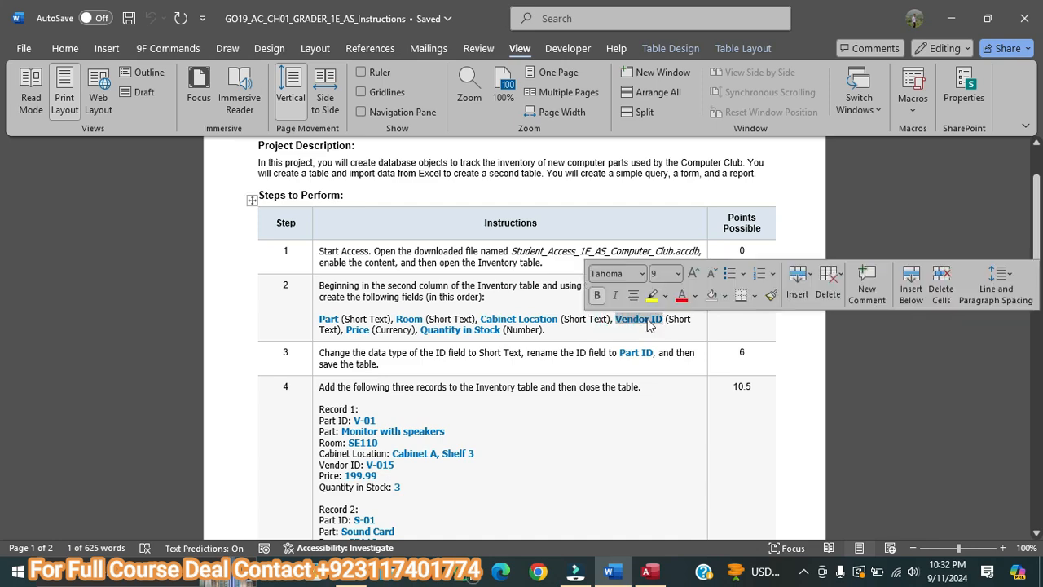
pyautogui.rightClick(665, 323)
pyautogui.click(685, 204)
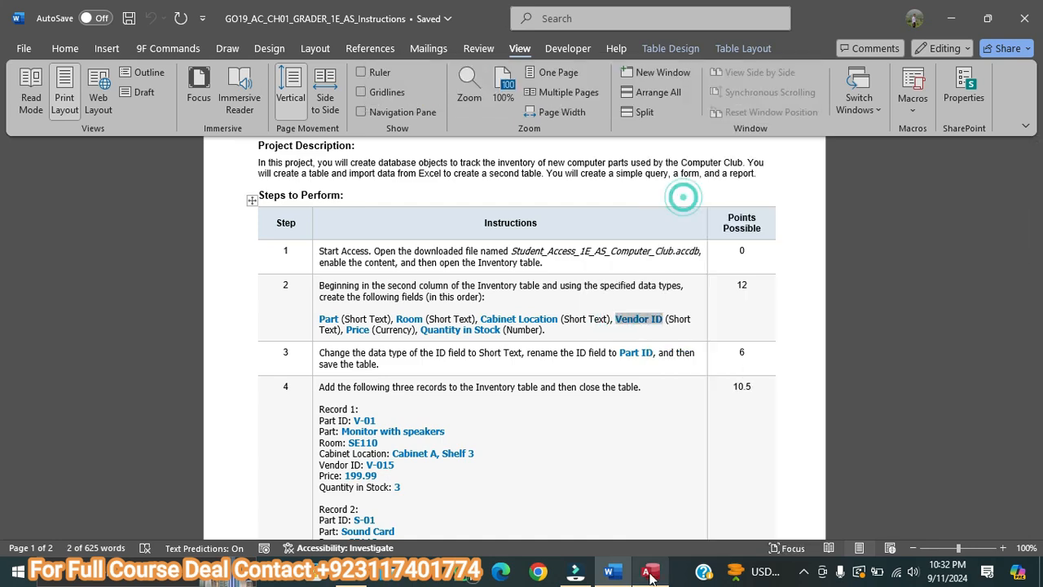
pyautogui.hotkey('alt', 'Tab')
pyautogui.click(71, 82)
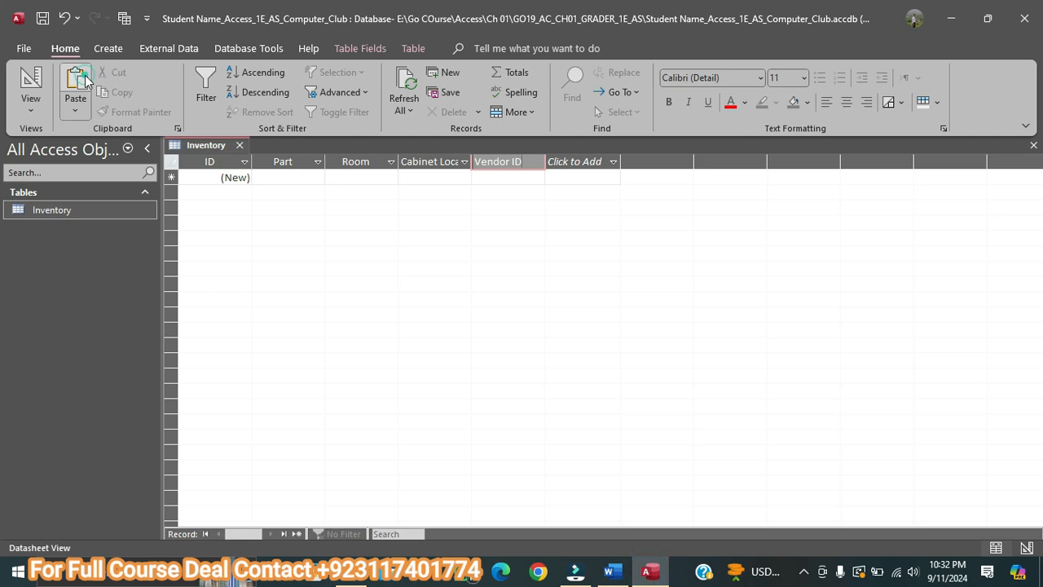
# Add a Currency field after Vendor ID in the Access Inventory table and name it Price, copied from the Word instructions
pyautogui.click(612, 572)
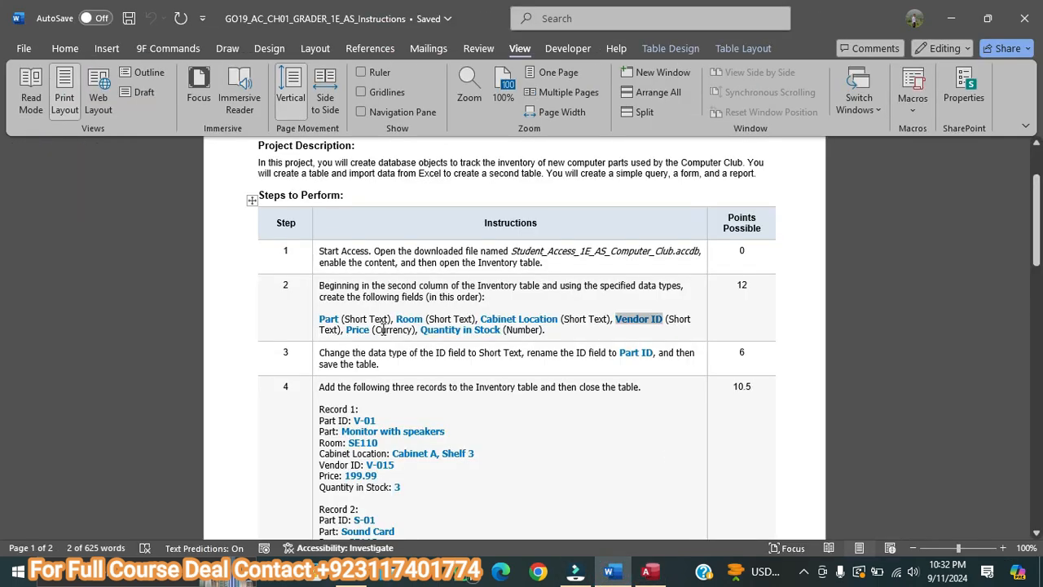
pyautogui.click(652, 573)
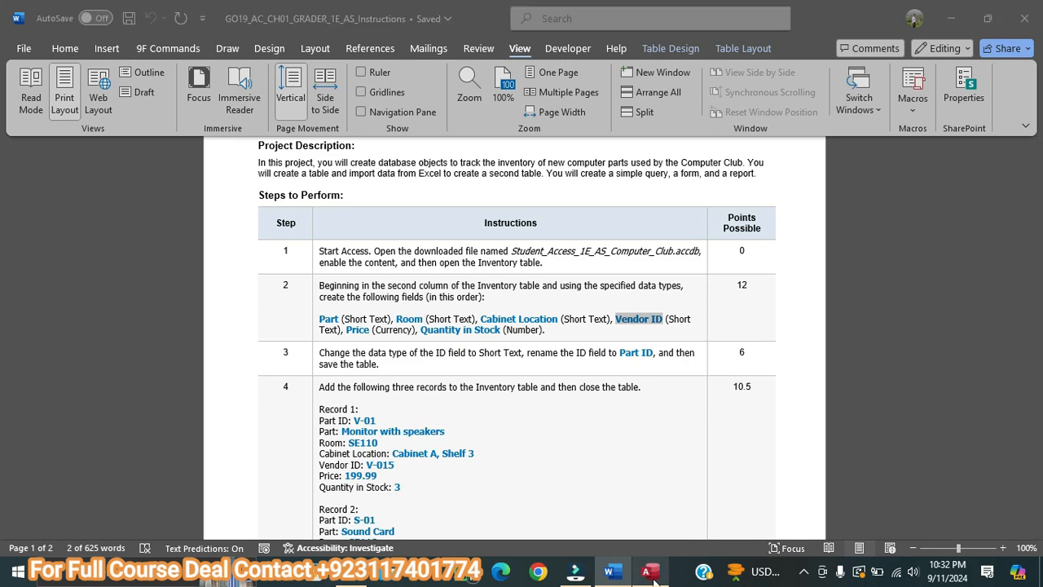
pyautogui.click(613, 162)
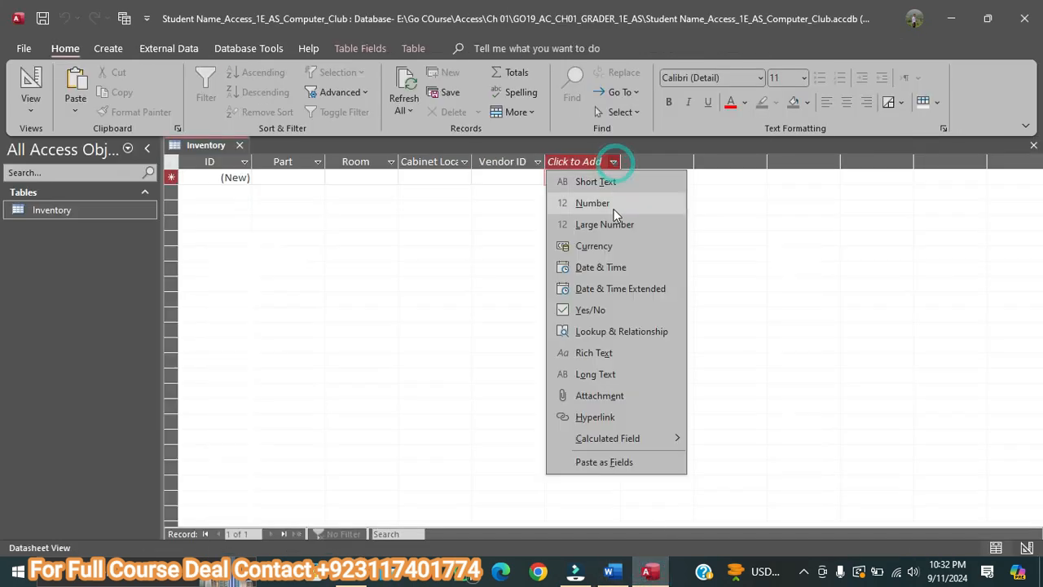
pyautogui.click(604, 245)
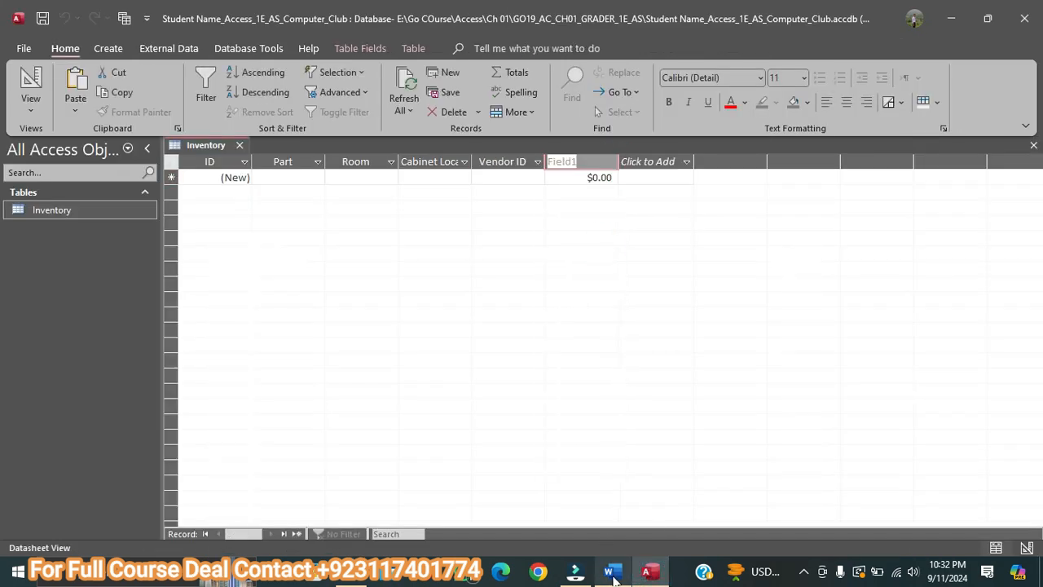
pyautogui.click(613, 573)
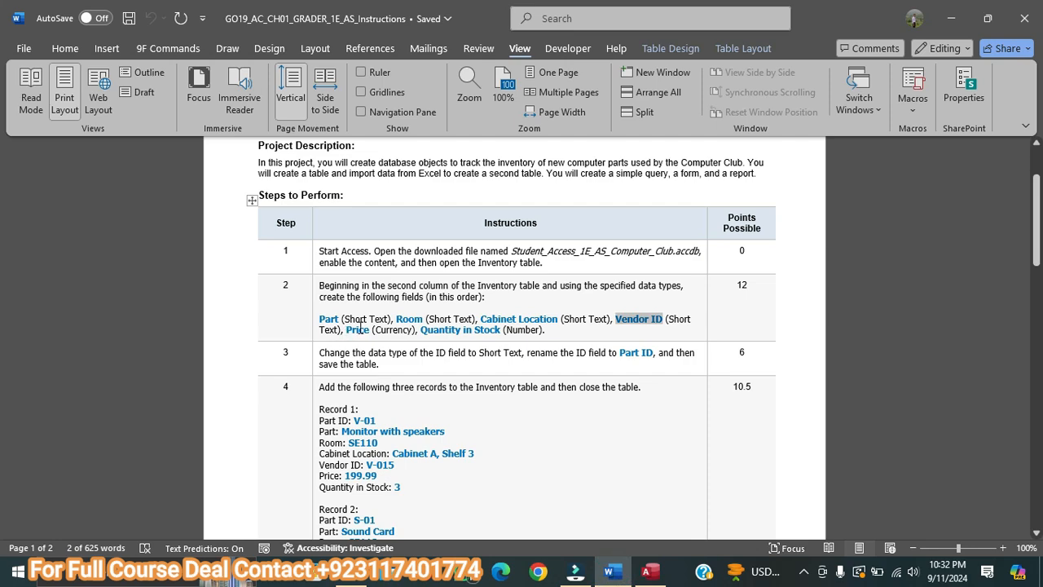
pyautogui.doubleClick(355, 330)
pyautogui.rightClick(358, 330)
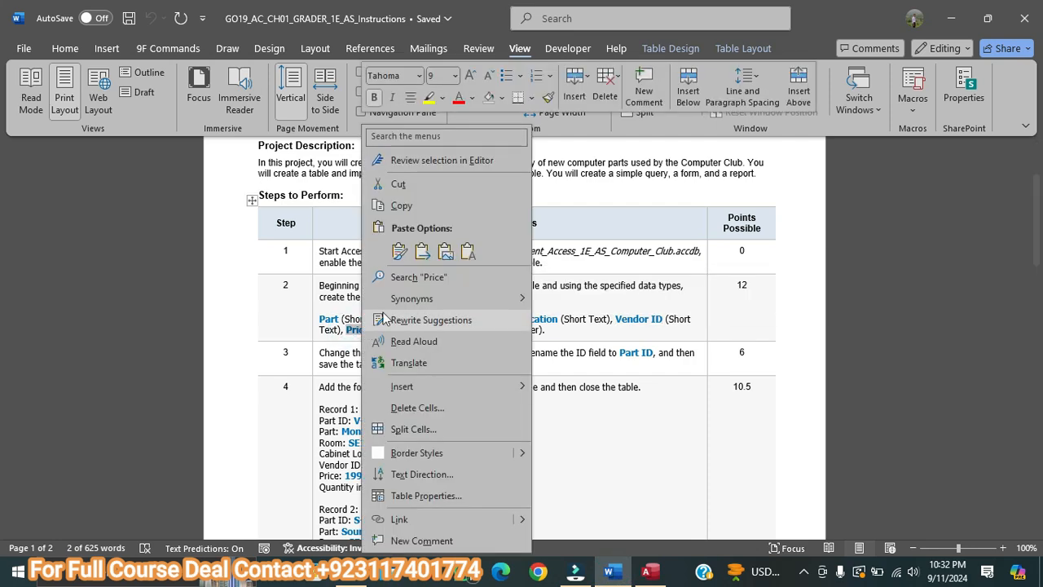
pyautogui.click(404, 207)
pyautogui.click(652, 573)
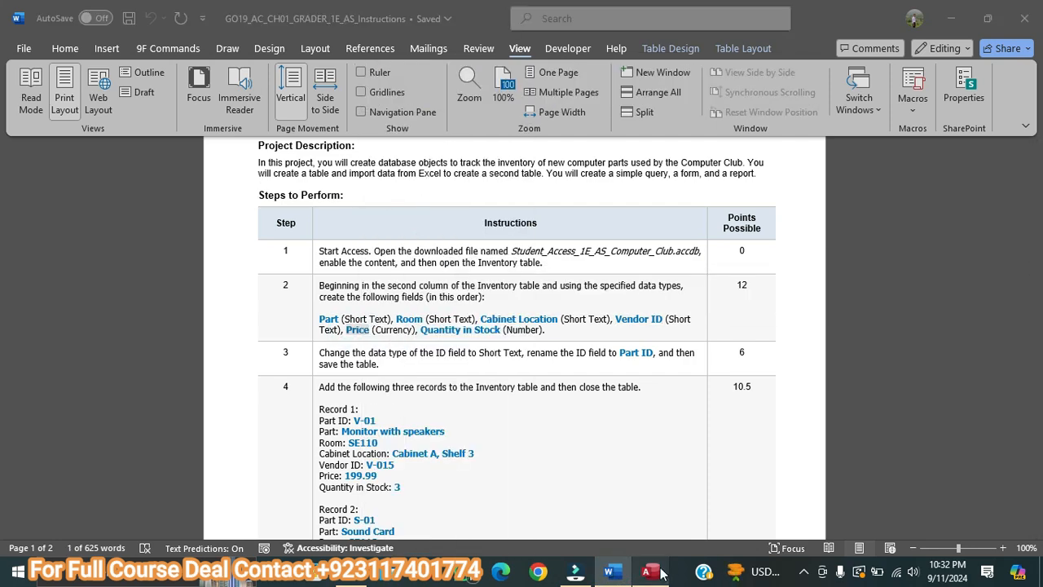
pyautogui.click(82, 79)
# Add a Number field after Price in the Access Inventory table and name it Quantity in Stock, copied from the Word instructions
pyautogui.click(610, 571)
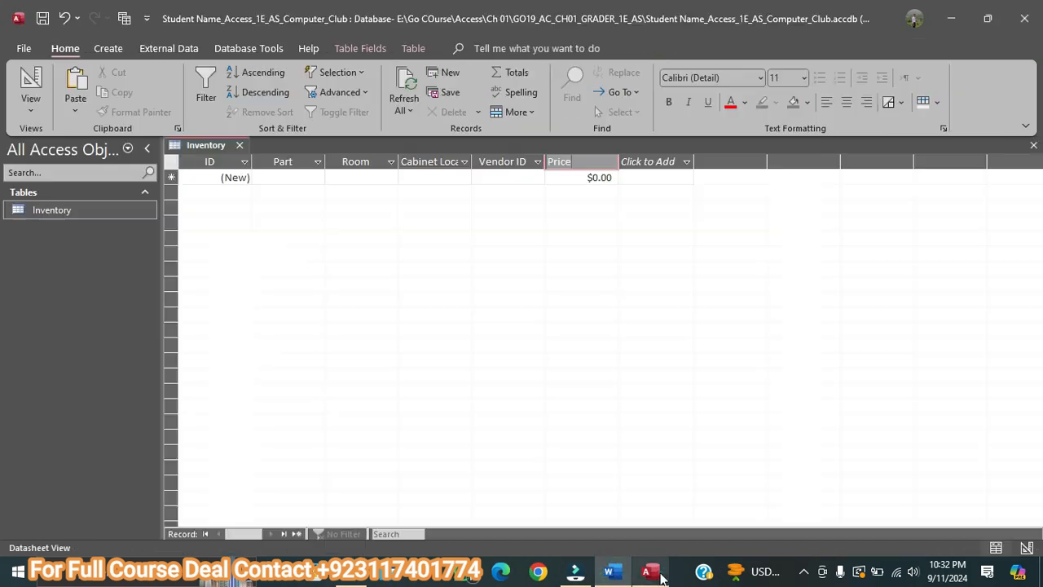
pyautogui.click(650, 571)
pyautogui.click(687, 162)
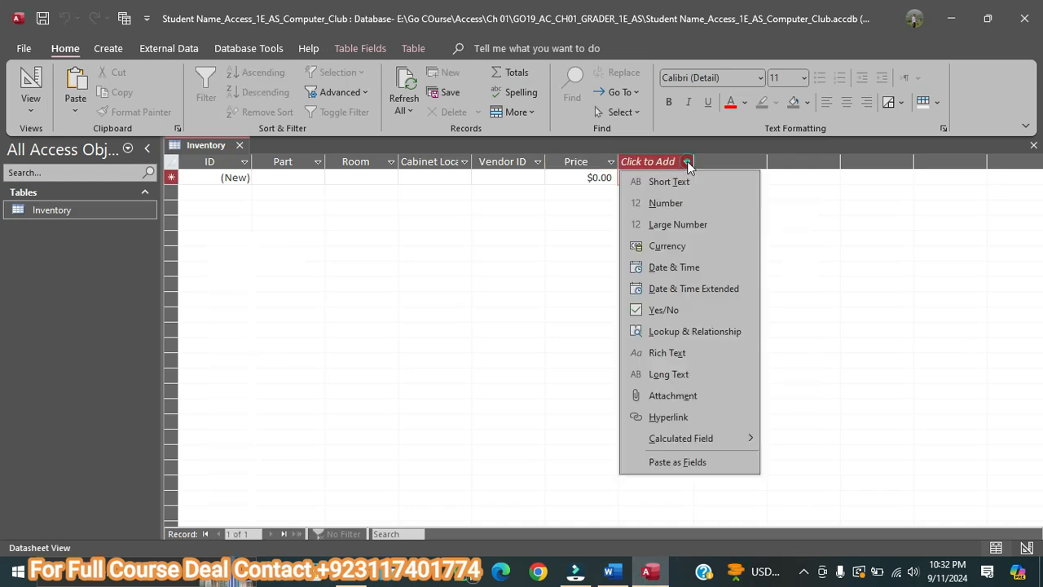
pyautogui.click(669, 202)
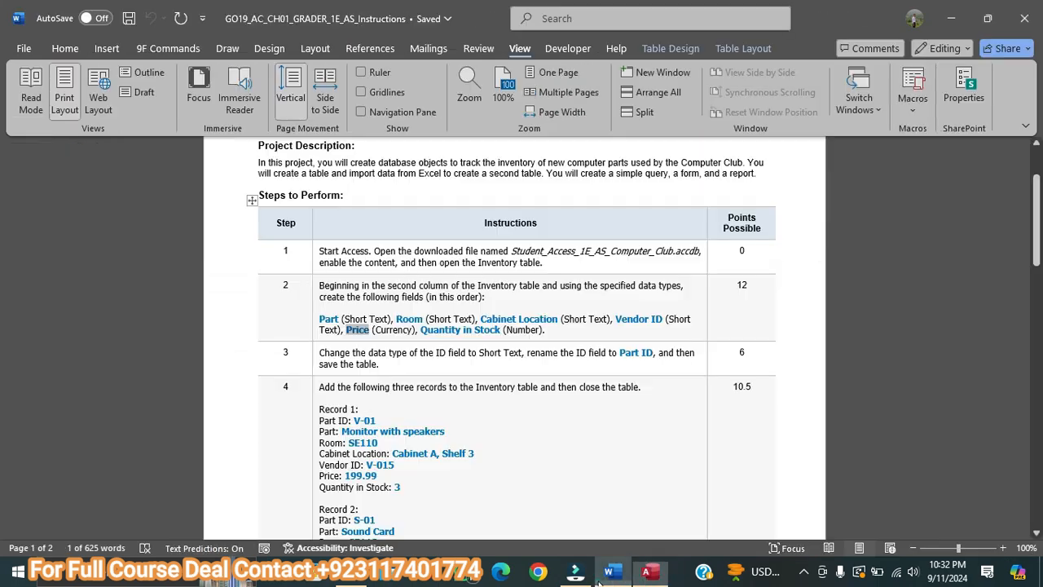
pyautogui.hotkey('alt', 'Tab')
pyautogui.moveTo(420, 330); pyautogui.dragTo(500, 330)
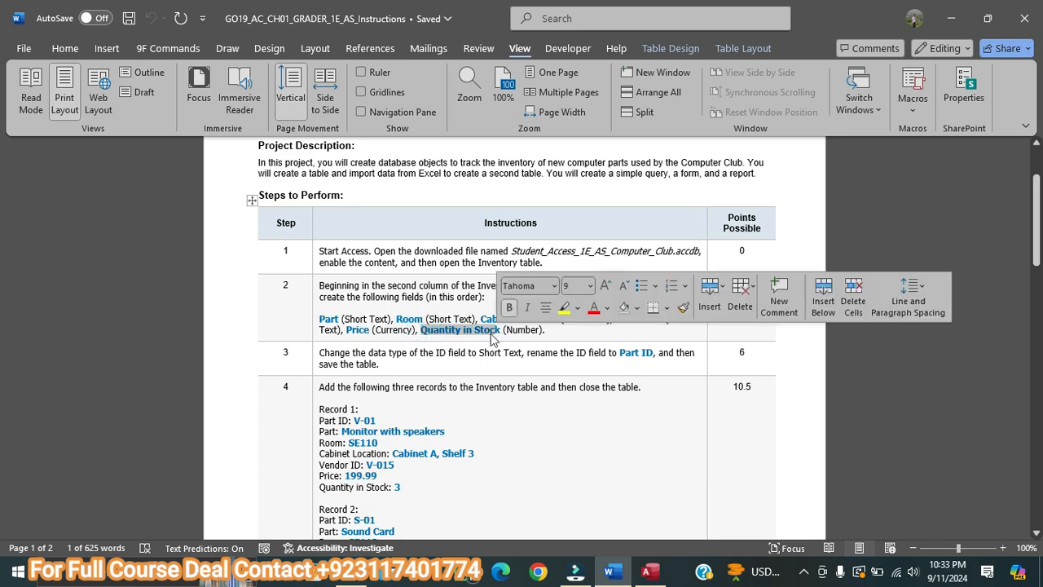
pyautogui.click(425, 329)
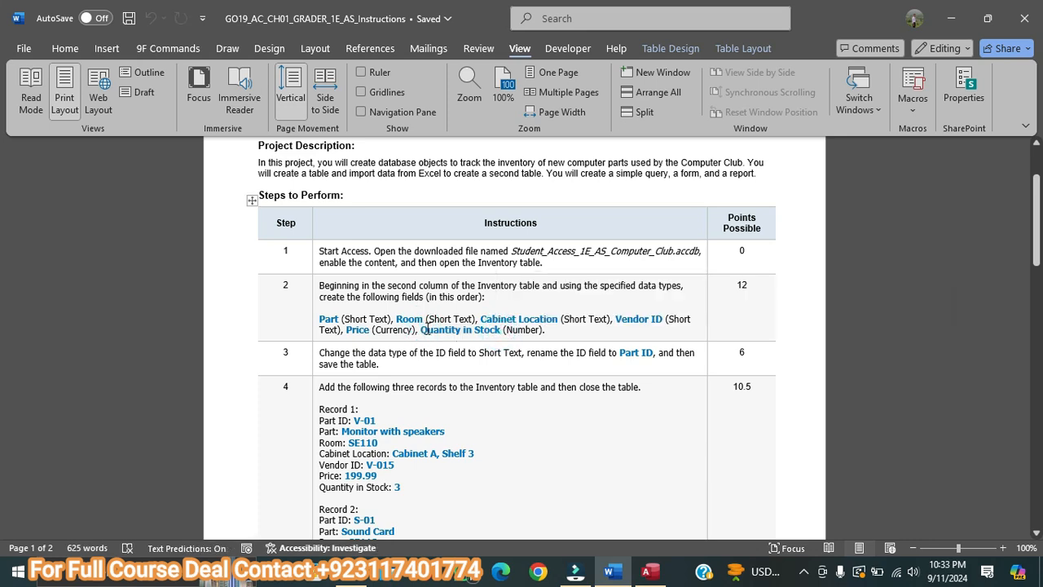
pyautogui.moveTo(423, 329); pyautogui.dragTo(499, 331)
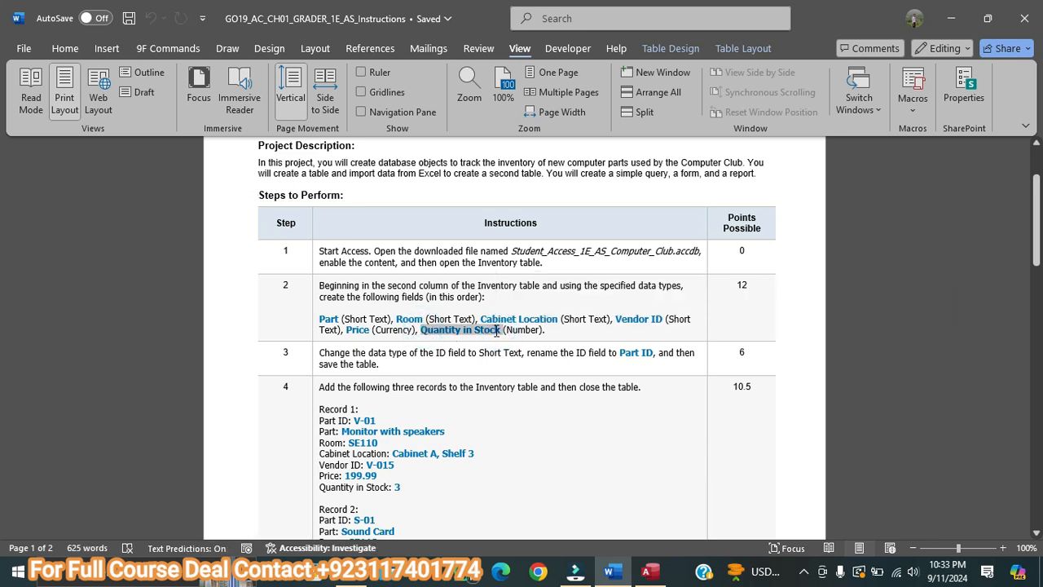
pyautogui.rightClick(500, 342)
pyautogui.click(549, 205)
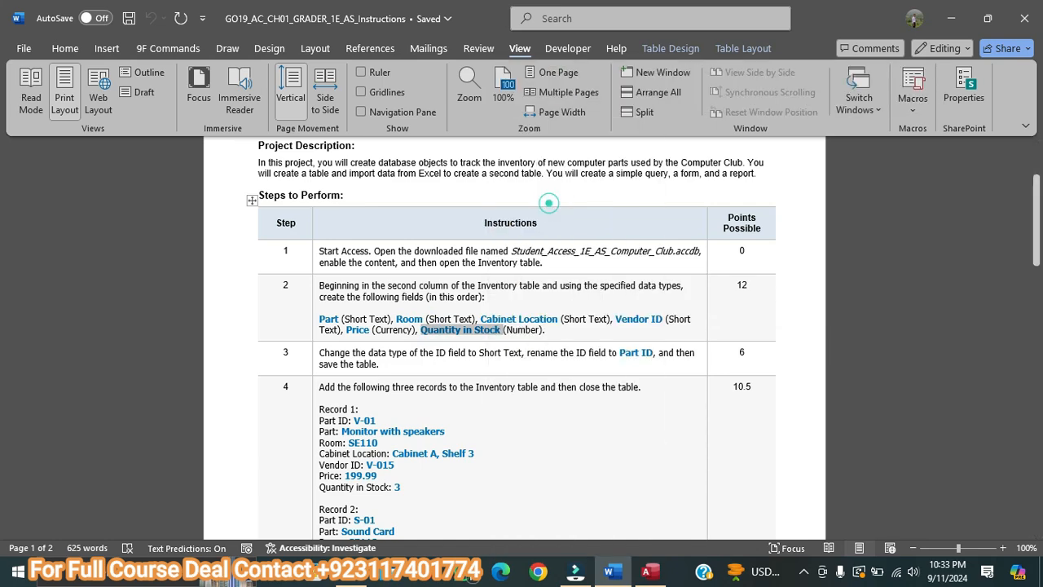
pyautogui.click(652, 567)
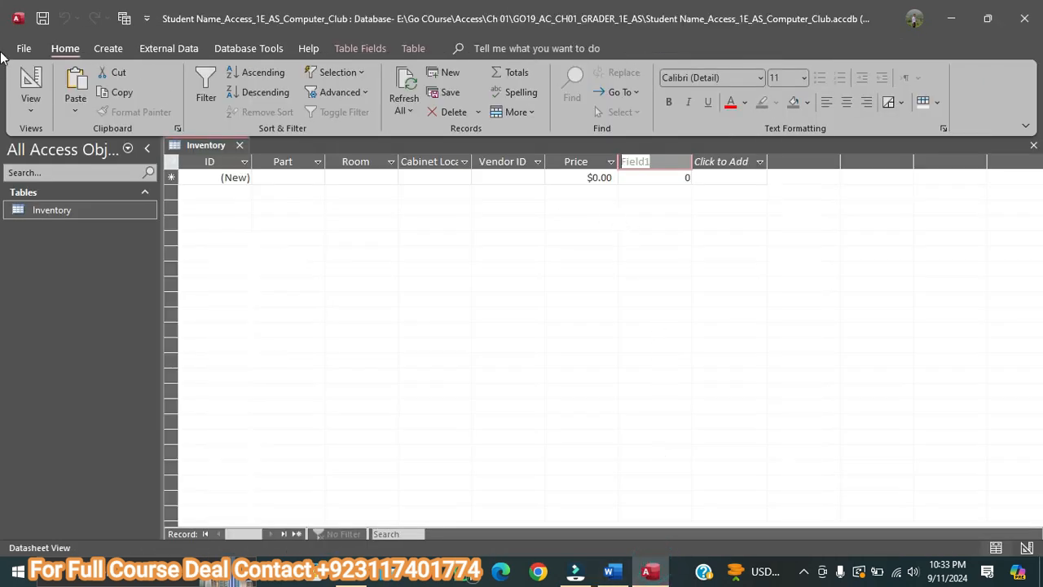
pyautogui.click(75, 84)
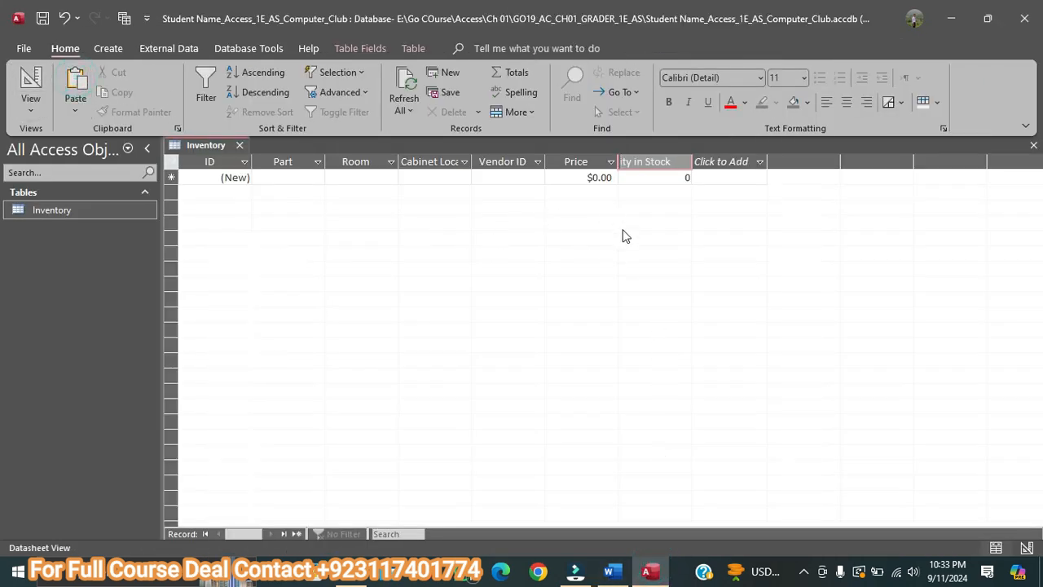
pyautogui.click(718, 180)
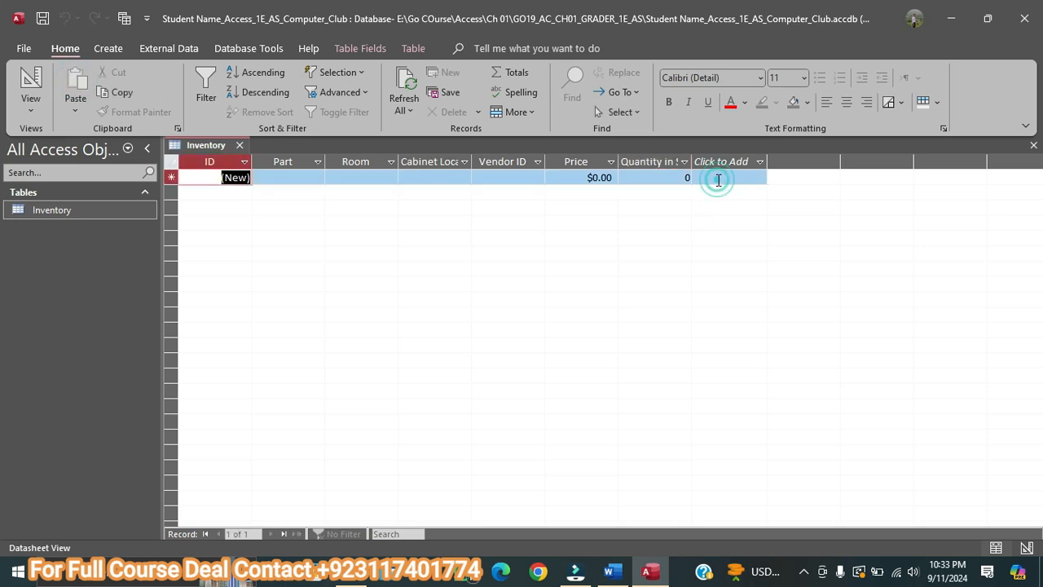
# Rename the ID field of the Access Inventory table as Part ID through its field properties, copying the name from the Word instructions
pyautogui.click(612, 572)
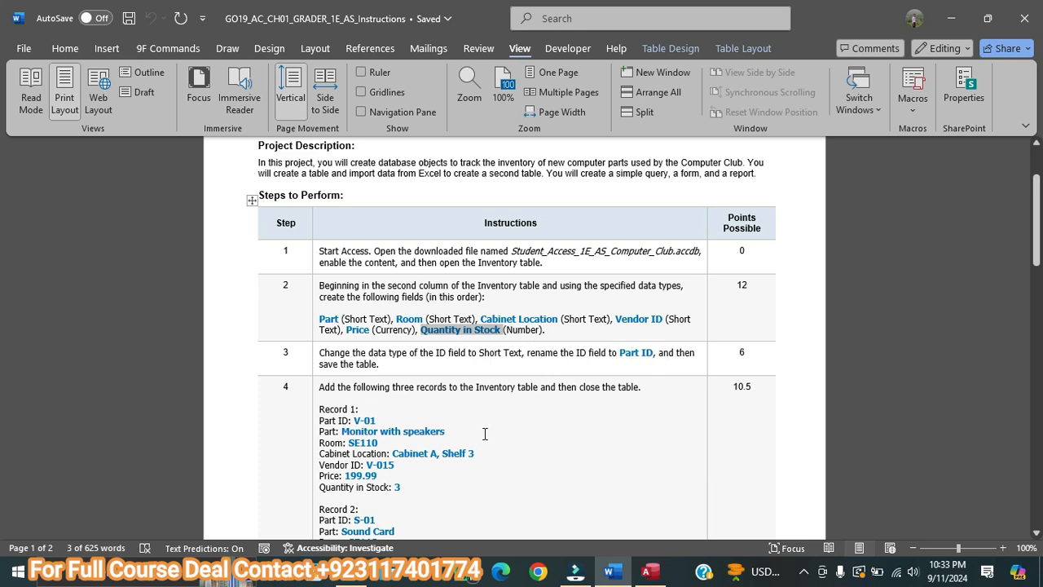
pyautogui.click(649, 572)
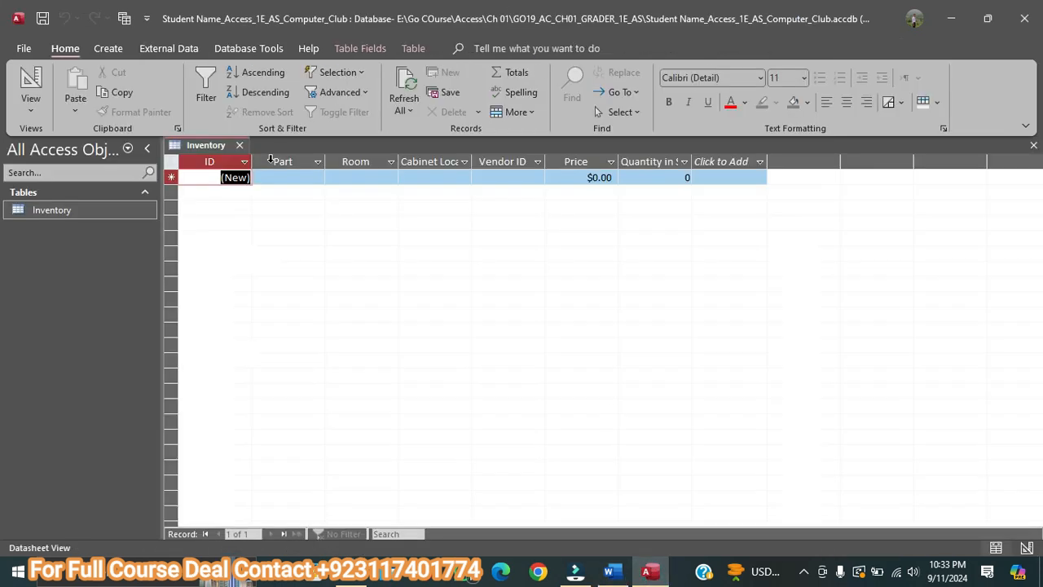
pyautogui.click(245, 162)
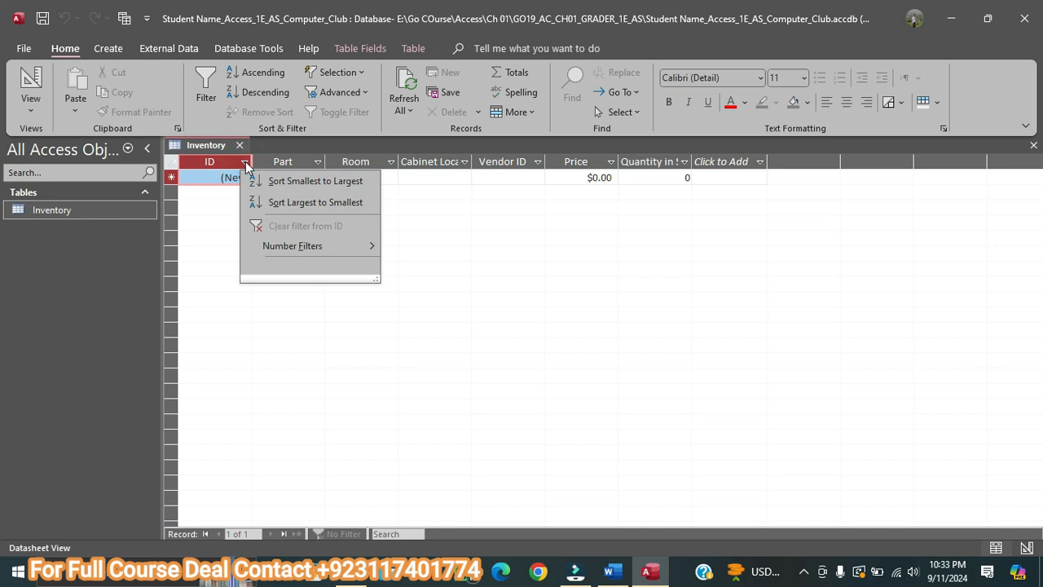
pyautogui.click(223, 161)
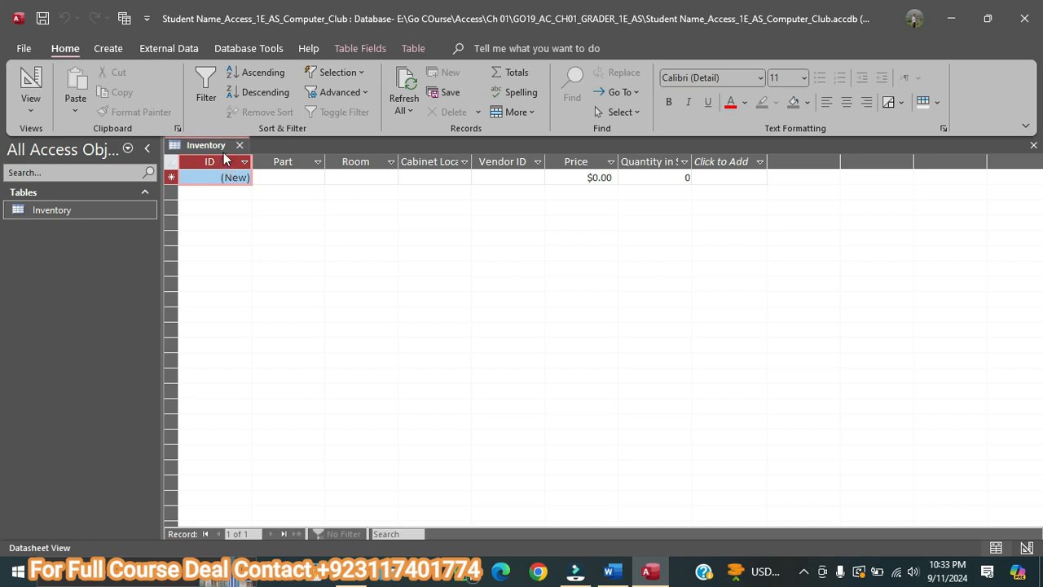
pyautogui.click(354, 46)
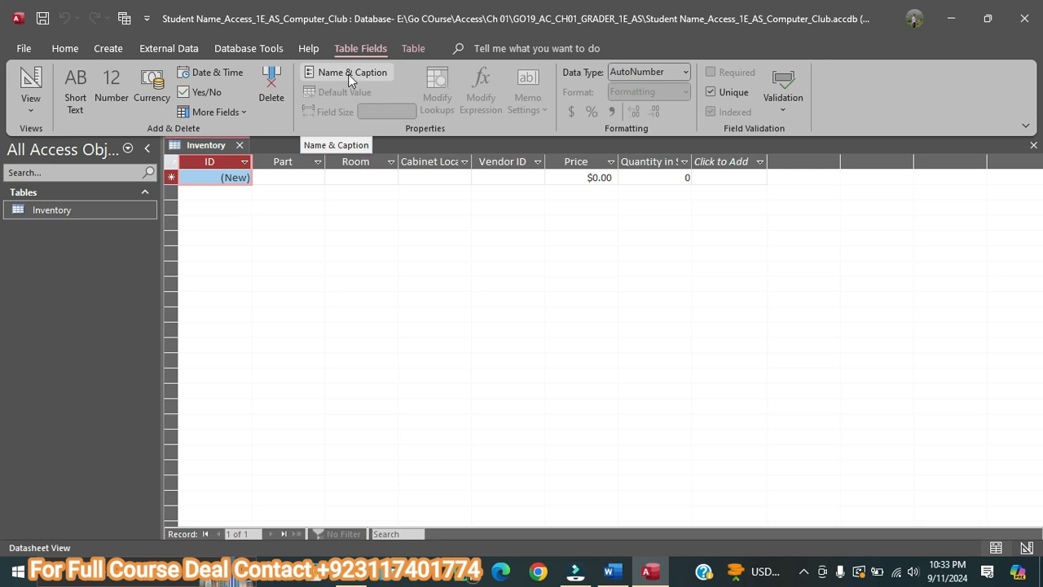
pyautogui.click(348, 74)
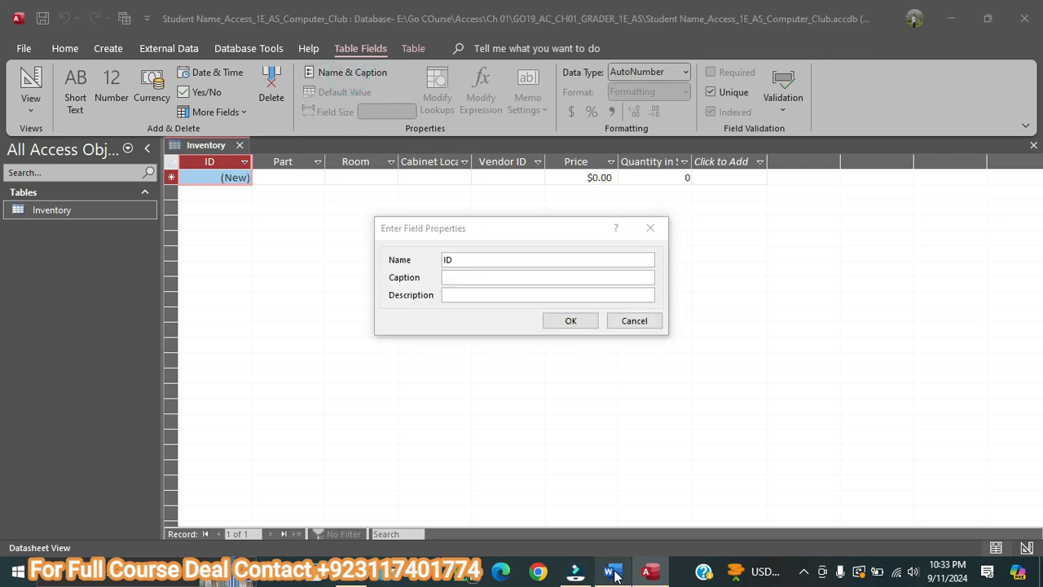
pyautogui.click(613, 572)
pyautogui.moveTo(620, 358); pyautogui.dragTo(653, 353)
pyautogui.click(622, 352)
pyautogui.rightClick(645, 353)
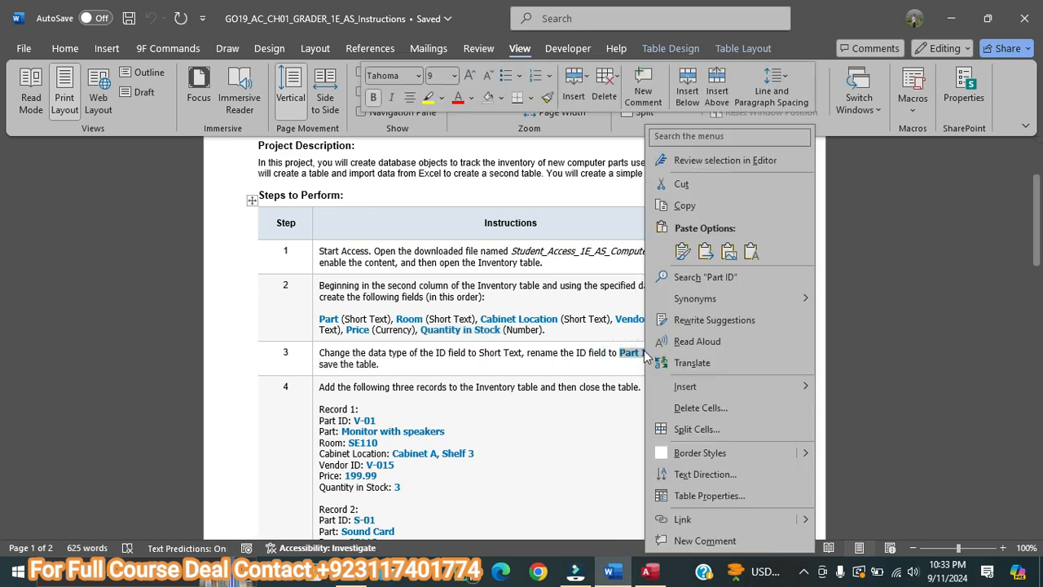
pyautogui.click(683, 205)
pyautogui.click(648, 571)
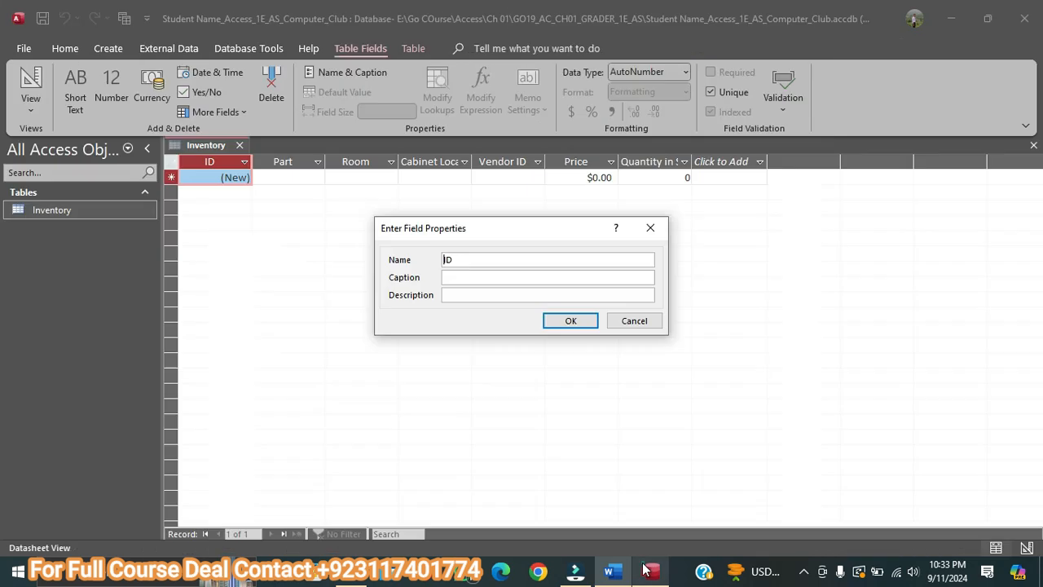
pyautogui.moveTo(464, 260); pyautogui.dragTo(392, 252)
pyautogui.hotkey('ctrl', 'v')
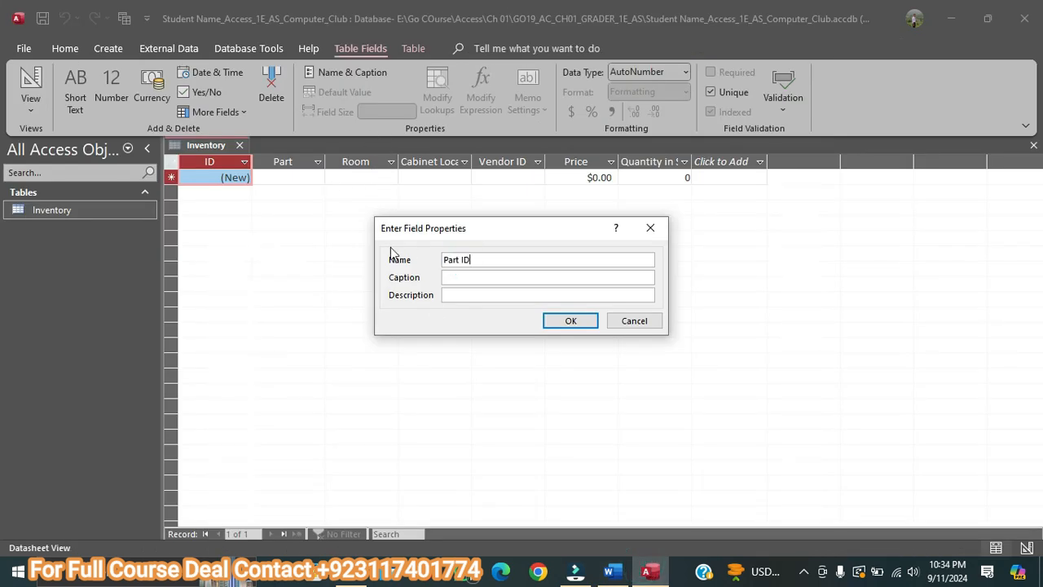
pyautogui.click(561, 321)
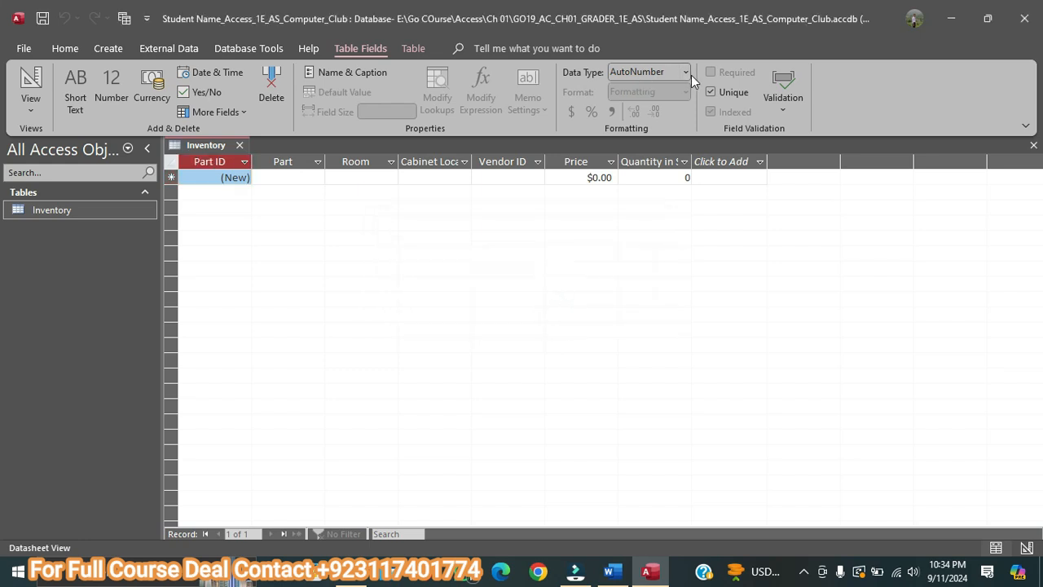
# Change the data type of the Part ID field in the Inventory table to Short Text
pyautogui.click(685, 71)
pyautogui.click(644, 91)
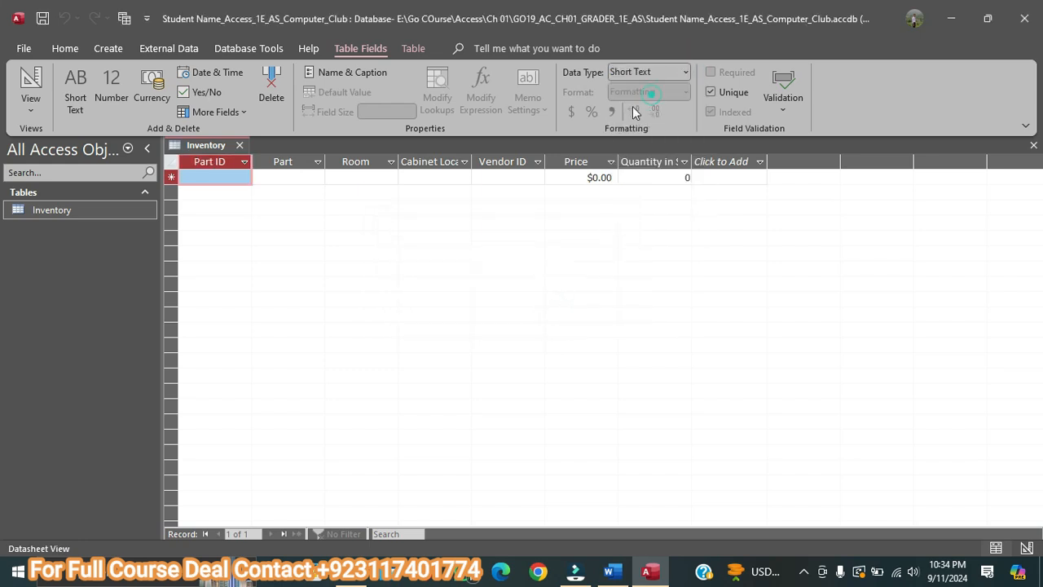
# Switch to the Word instructions and review the steps on saving the Inventory table, adding its three records and appending the Excel data
pyautogui.click(612, 570)
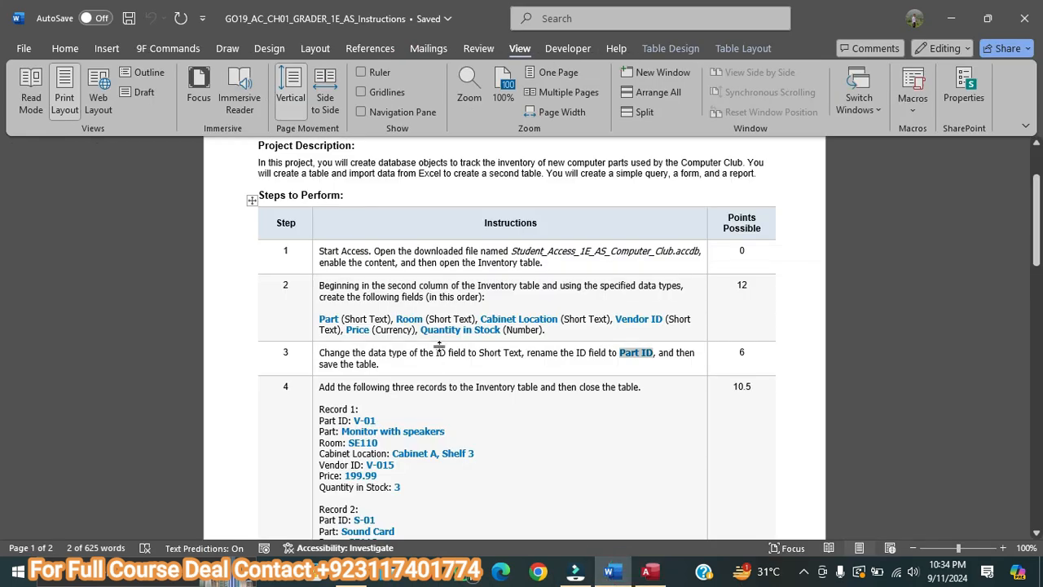
pyautogui.scroll(-2, 310, 313)
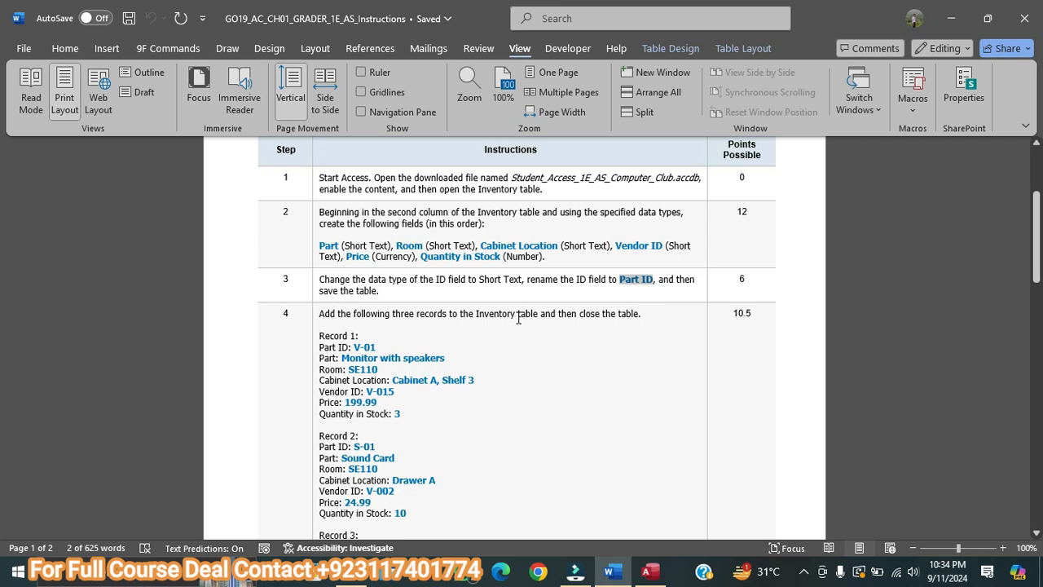
pyautogui.scroll(-5, 518, 318)
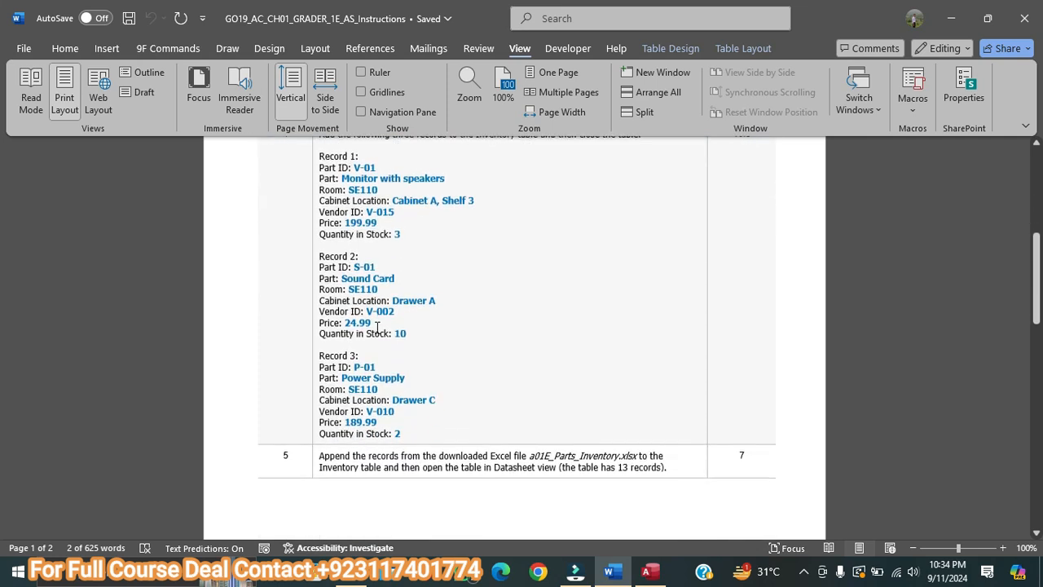
pyautogui.scroll(1, 370, 347)
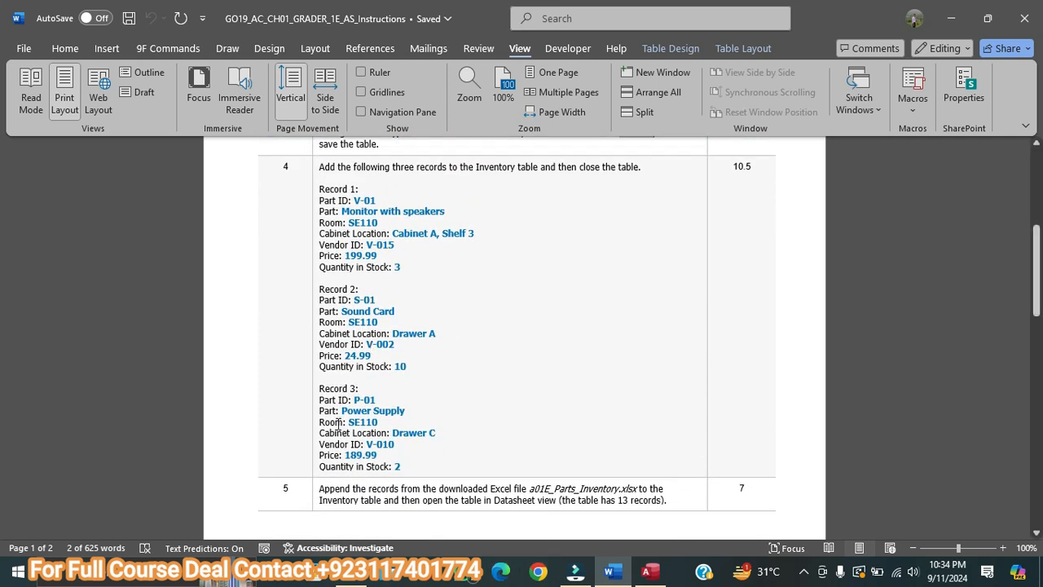
pyautogui.scroll(-15, 337, 424)
pyautogui.scroll(-6, 340, 426)
pyautogui.scroll(18, 339, 426)
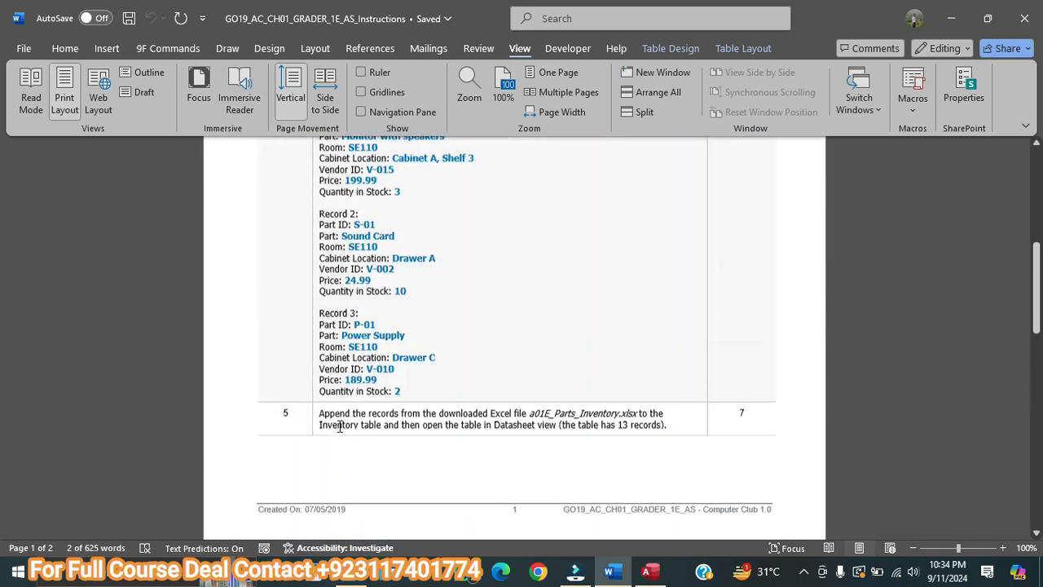
pyautogui.scroll(5, 340, 426)
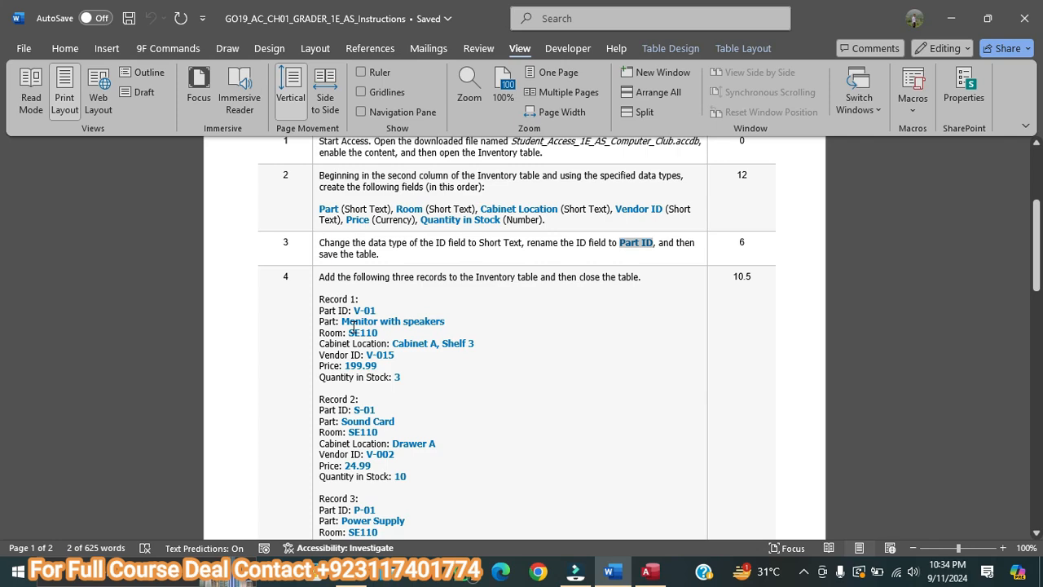
# Copy Part ID V-01 from Record 1 in the Word instructions into the first record of the Access Inventory table
pyautogui.doubleClick(363, 311)
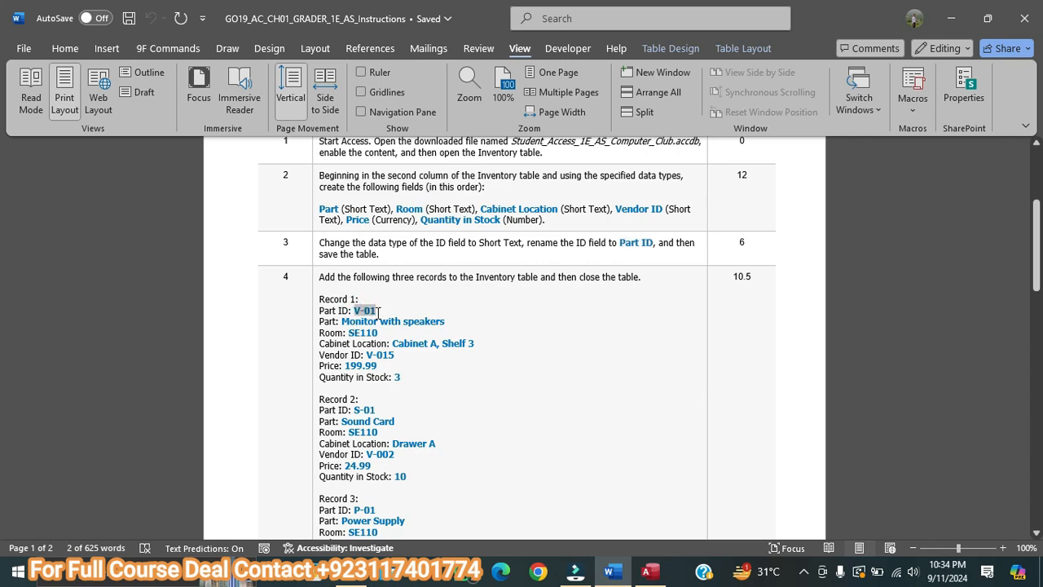
pyautogui.rightClick(362, 313)
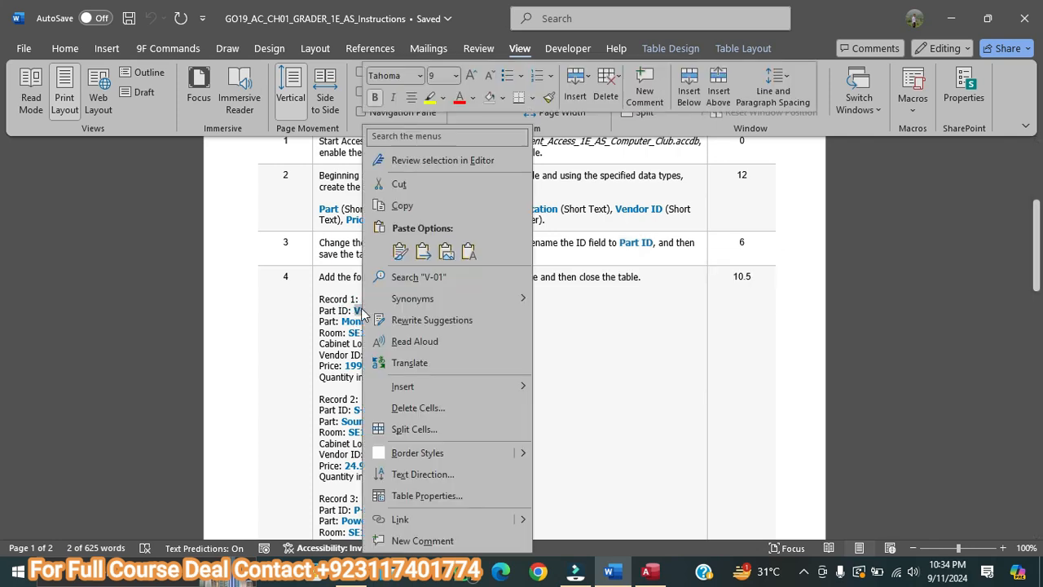
pyautogui.click(391, 205)
pyautogui.click(662, 574)
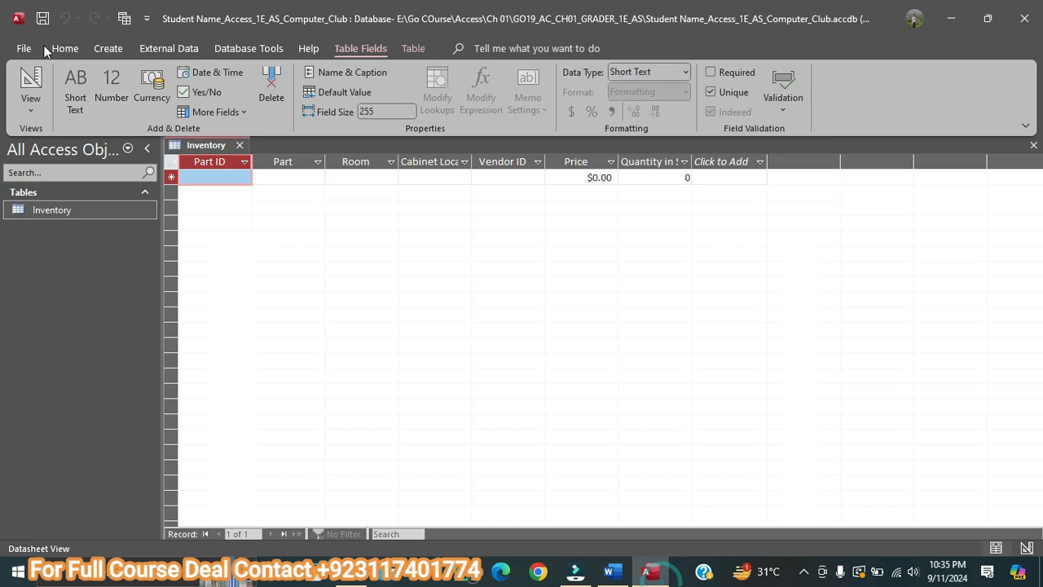
pyautogui.click(213, 178)
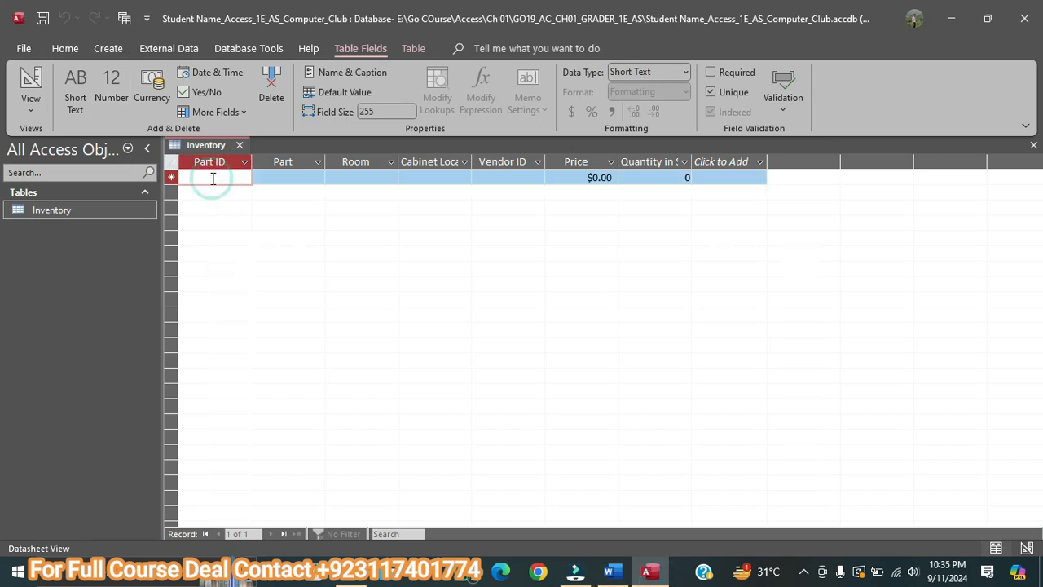
pyautogui.hotkey('ctrl', 'v')
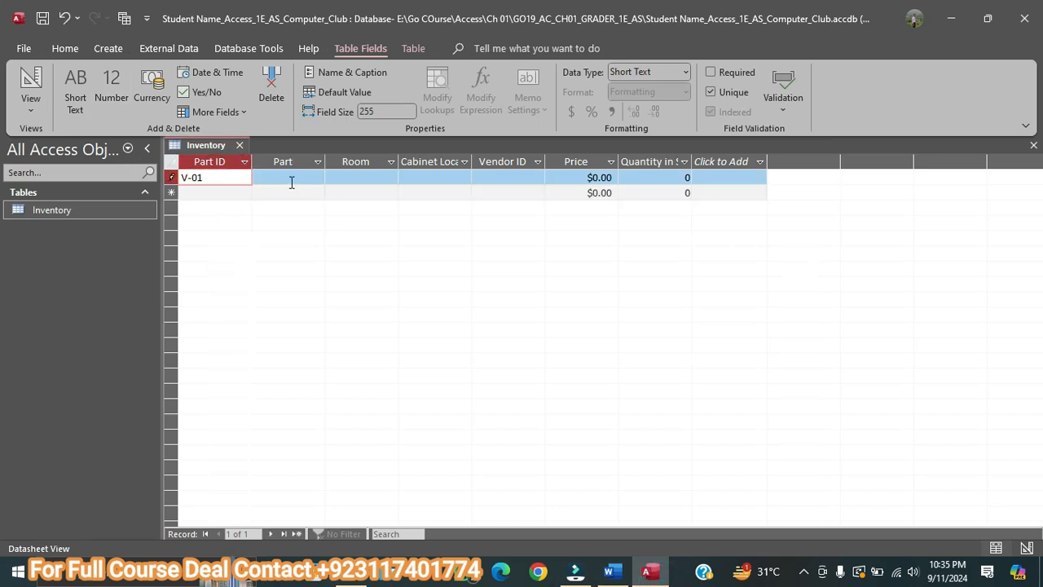
# Fill in the first record's Part field in Access with Monitor with speakers, copied from the Word instructions
pyautogui.click(291, 175)
pyautogui.hotkey('alt', 'Tab')
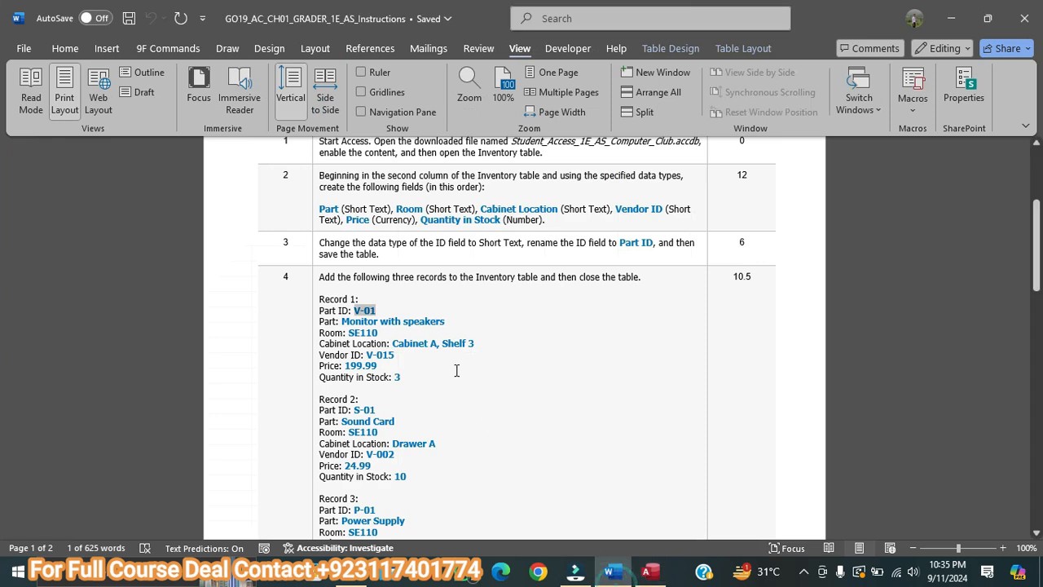
pyautogui.moveTo(344, 321); pyautogui.dragTo(424, 323)
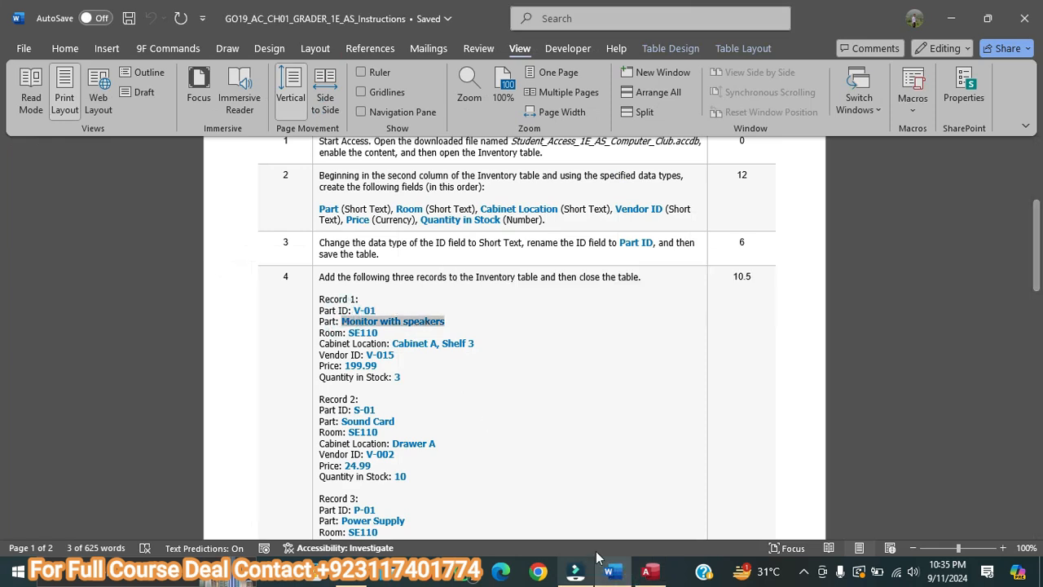
pyautogui.hotkey('alt', 'Tab')
pyautogui.hotkey('ctrl', 'v')
# Set the first record's Room field in the Access Inventory table to SE110, copied from the Word instructions
pyautogui.click(354, 180)
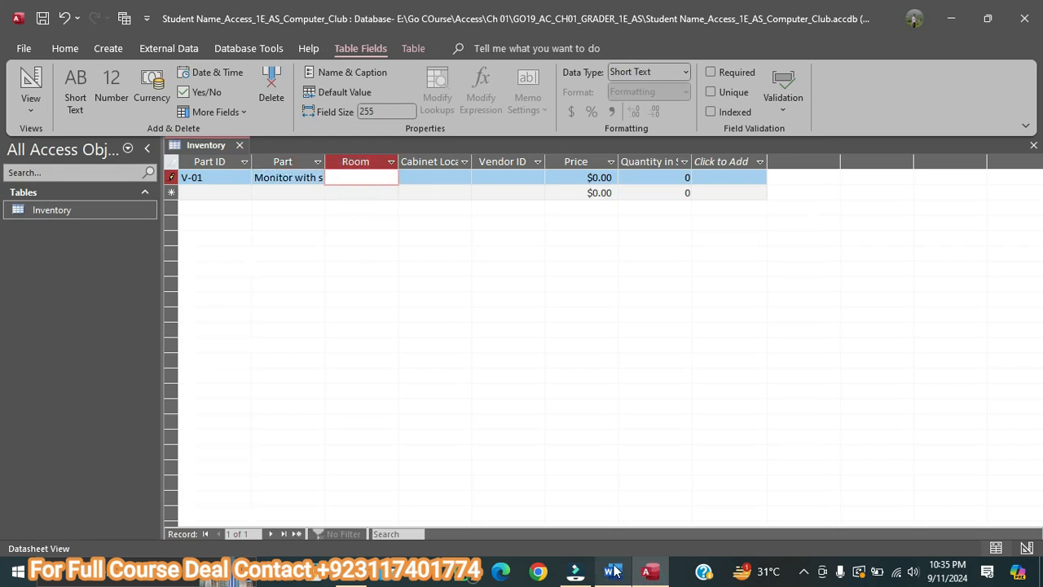
pyautogui.click(614, 572)
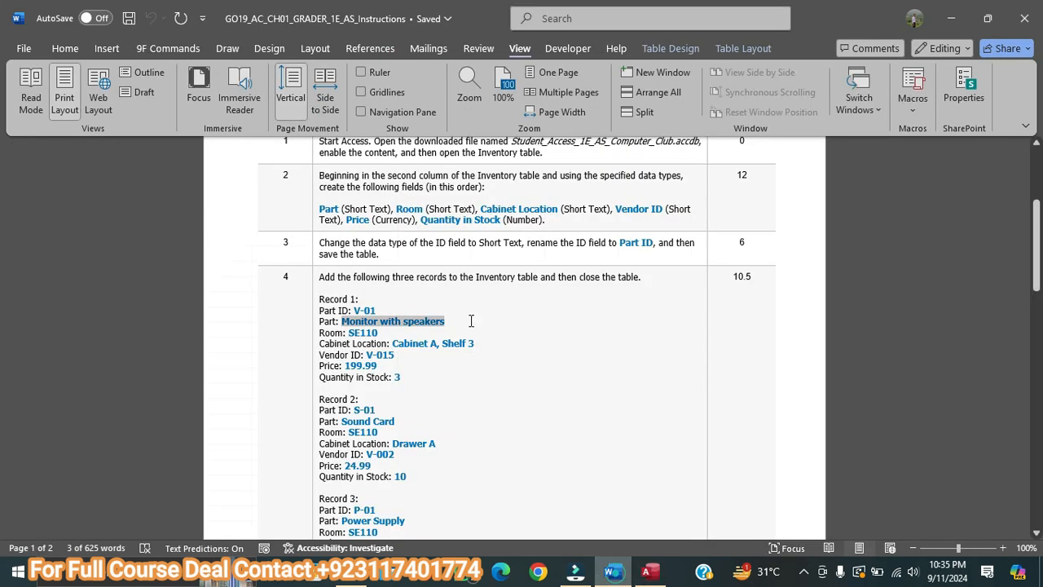
pyautogui.doubleClick(353, 333)
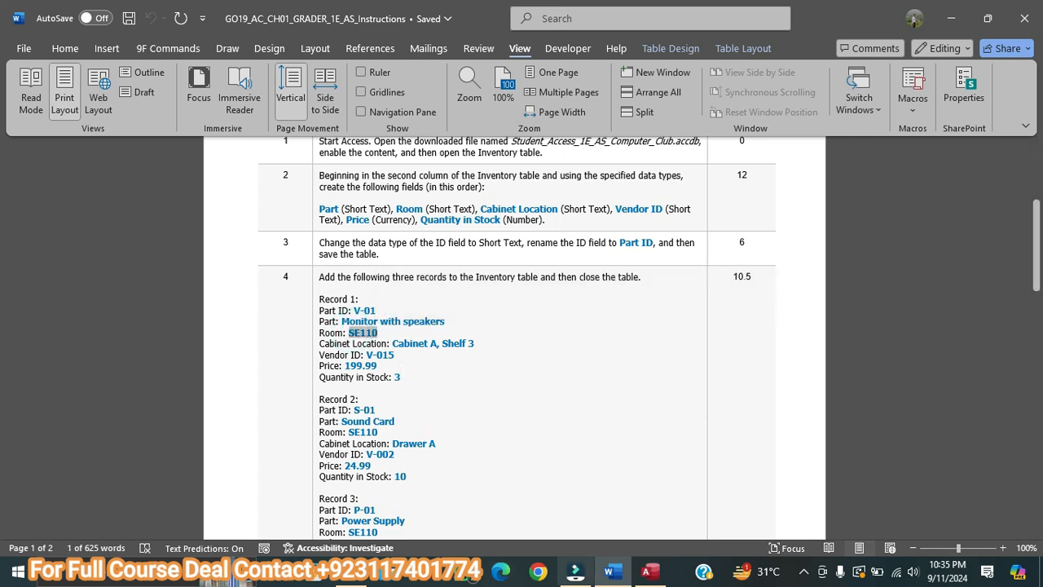
pyautogui.rightClick(362, 338)
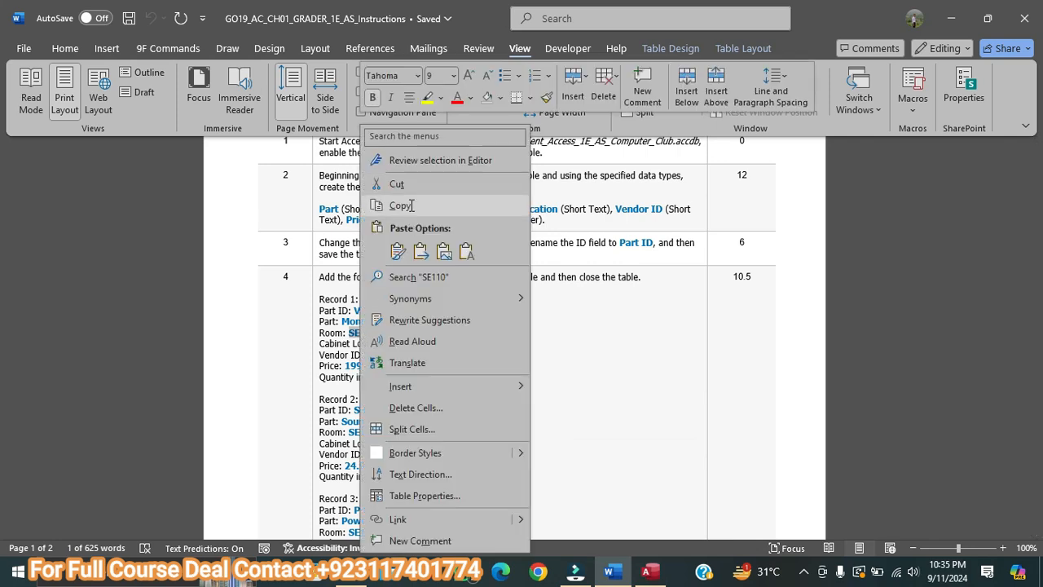
pyautogui.click(410, 204)
pyautogui.click(644, 573)
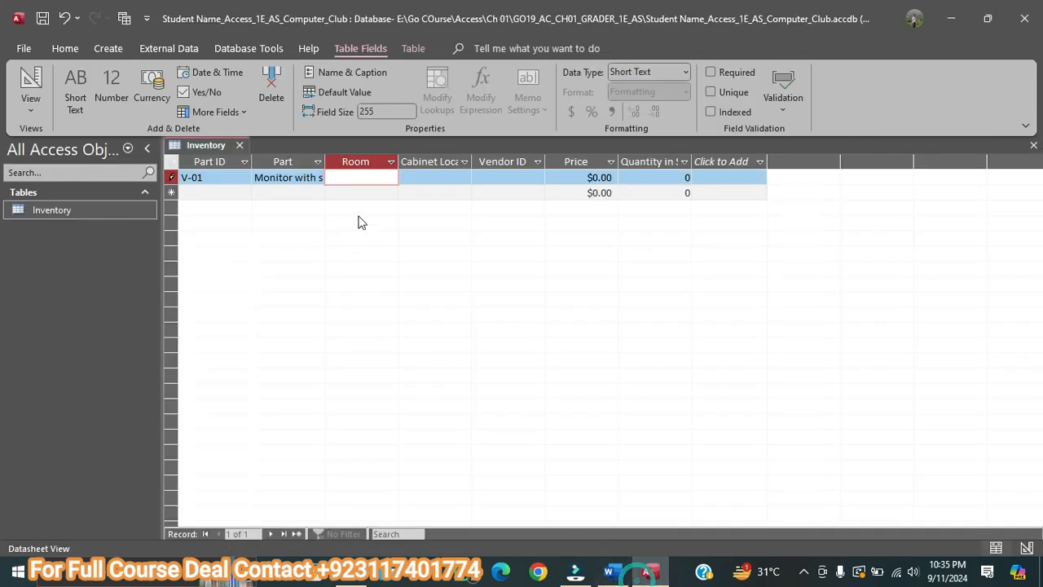
pyautogui.click(66, 48)
pyautogui.click(73, 82)
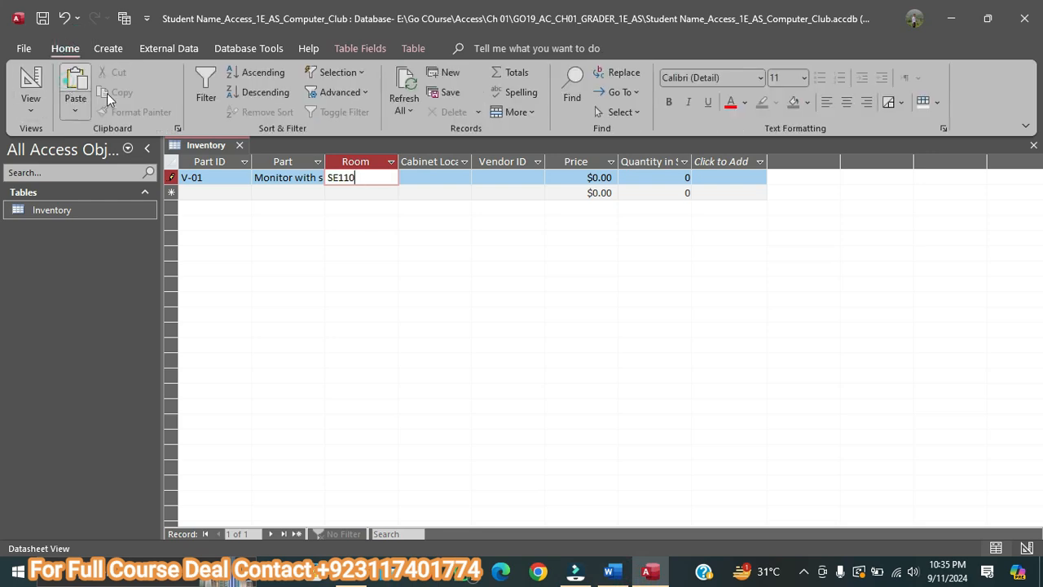
# Enter Cabinet A, Shelf 3 as the first record's Cabinet Location in Access, copied from the Word instructions
pyautogui.click(421, 177)
pyautogui.click(608, 573)
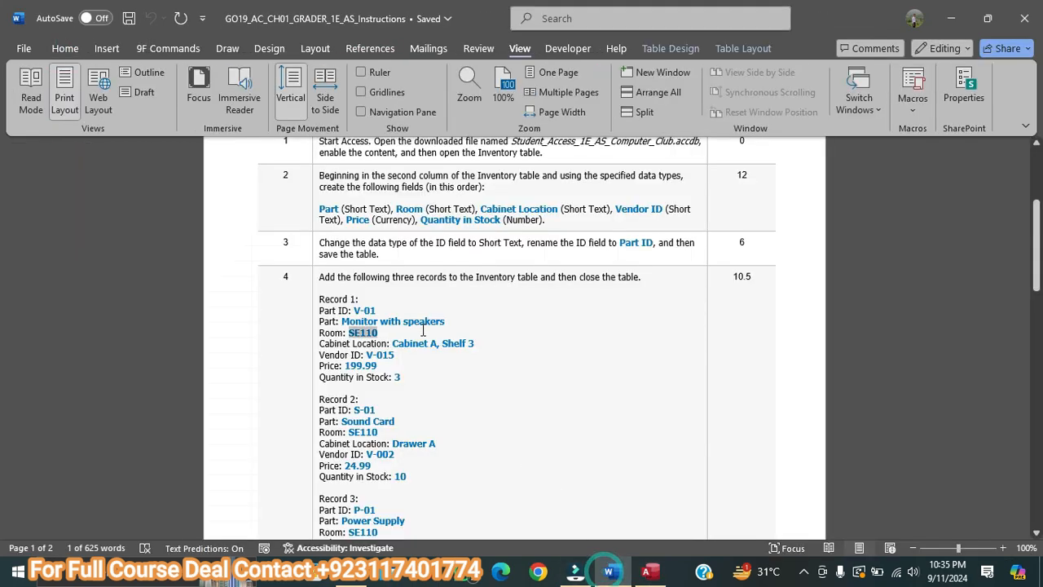
pyautogui.moveTo(393, 343); pyautogui.dragTo(475, 344)
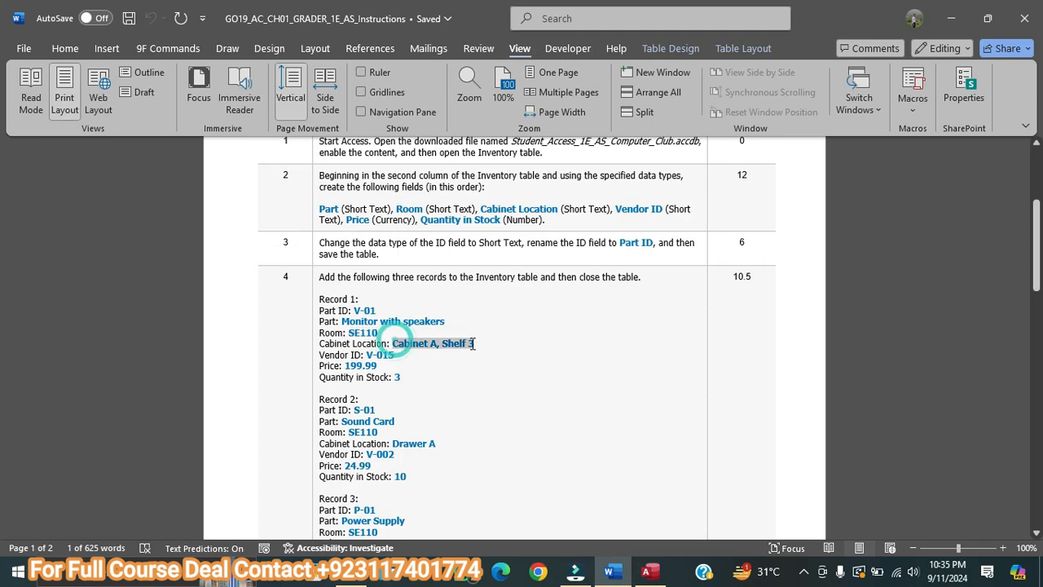
pyautogui.rightClick(459, 349)
pyautogui.click(498, 205)
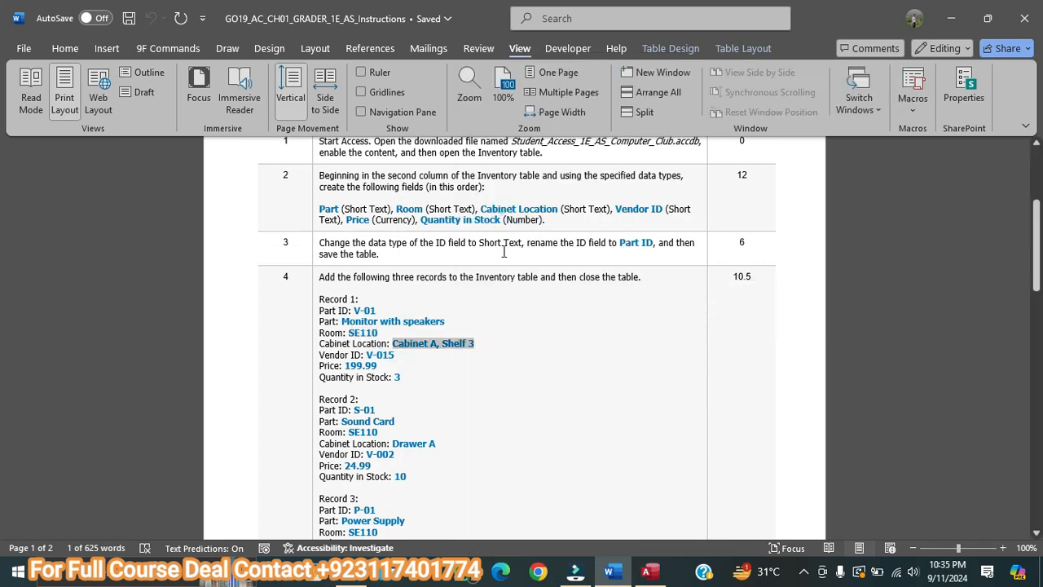
pyautogui.click(650, 572)
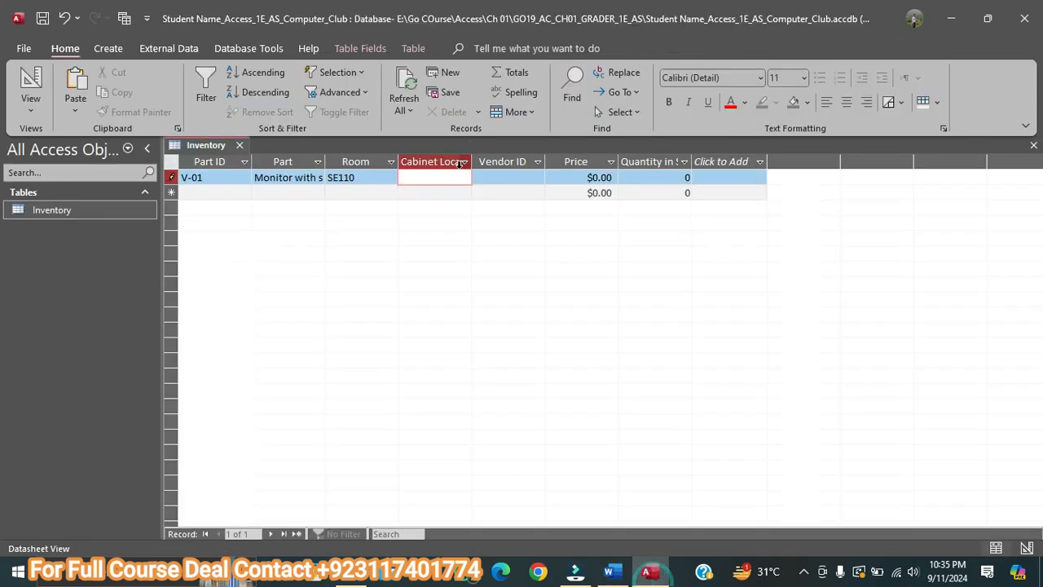
pyautogui.click(75, 90)
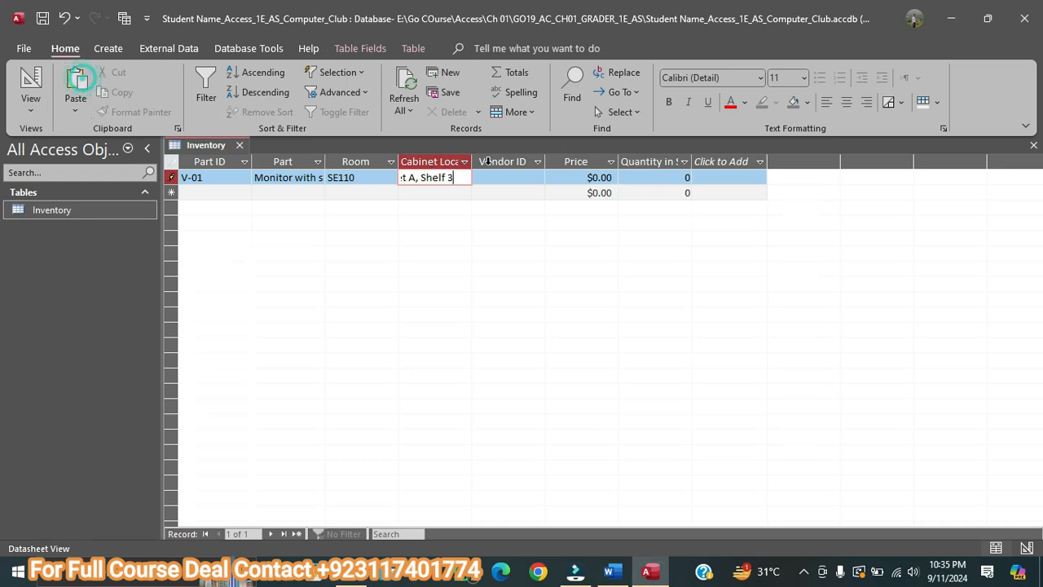
# Enter V-015 as the first record's Vendor ID in the Access Inventory table, copied from the Word instructions
pyautogui.click(511, 180)
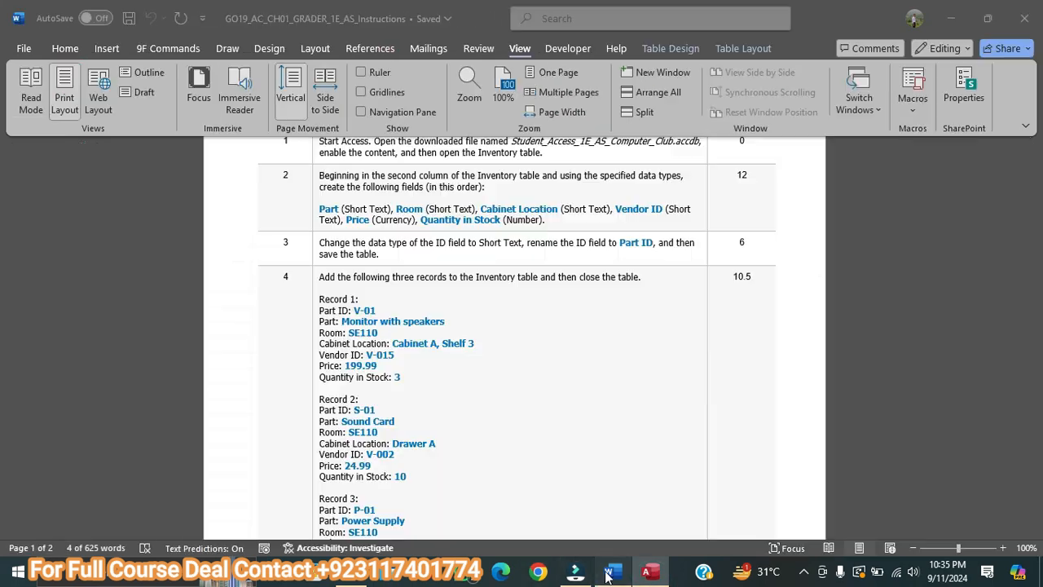
pyautogui.click(609, 572)
pyautogui.moveTo(367, 356); pyautogui.dragTo(394, 356)
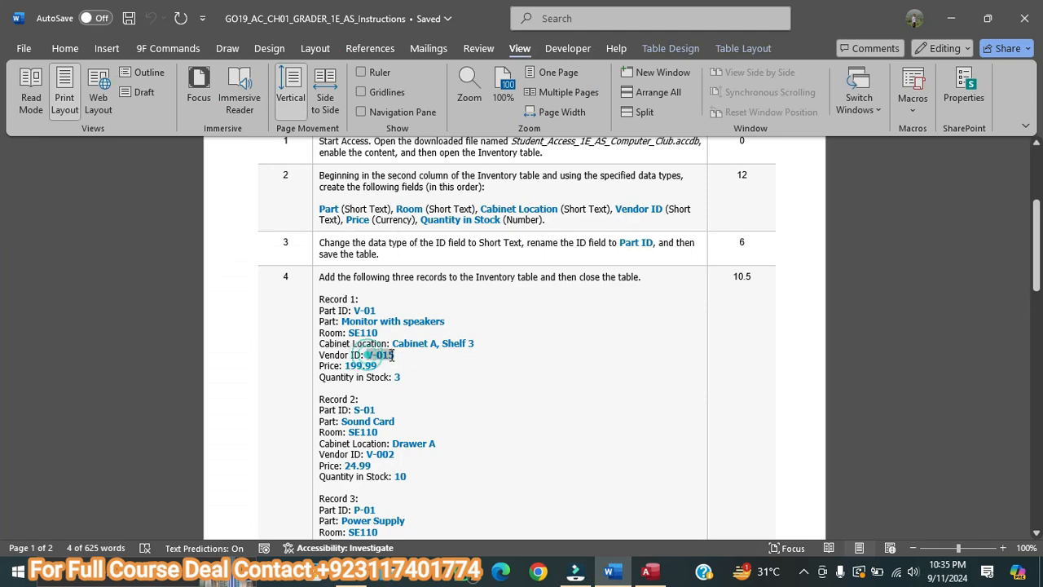
pyautogui.rightClick(388, 362)
pyautogui.click(423, 213)
pyautogui.hotkey('alt', 'Tab')
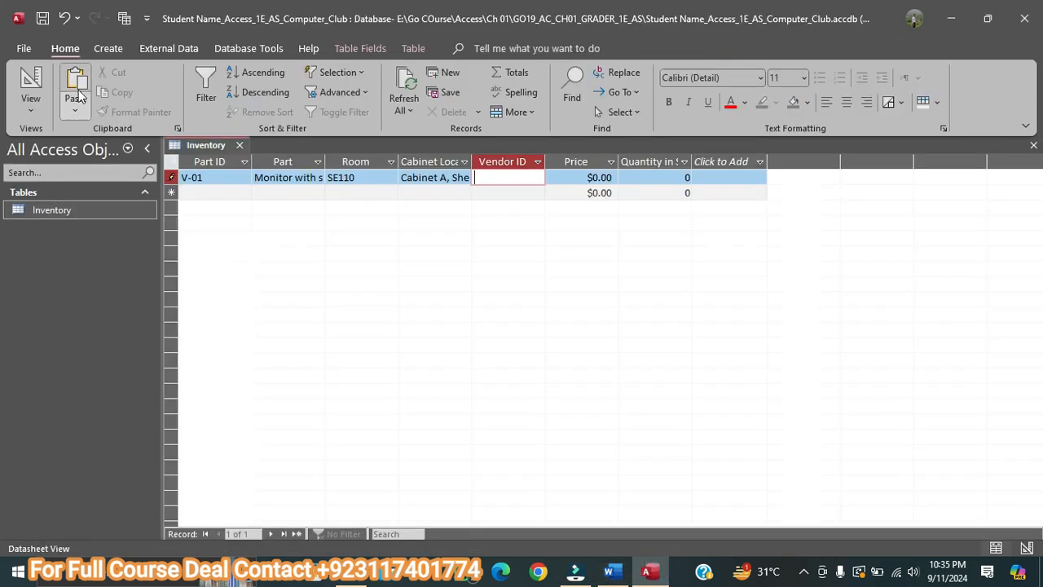
pyautogui.click(77, 85)
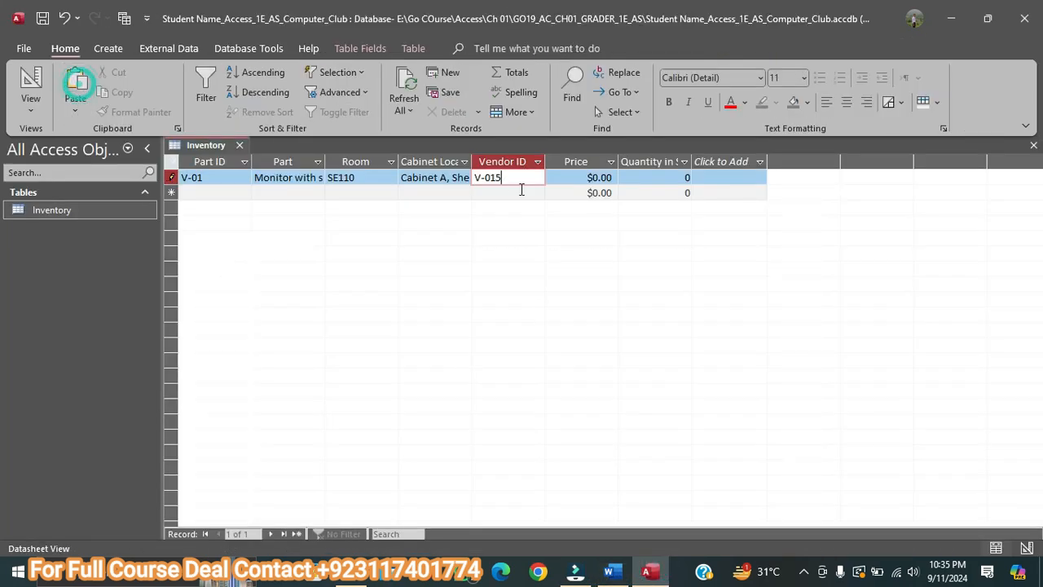
# Replace the first record's Price in the Access Inventory table with 199.99, copied from the Word instructions
pyautogui.click(565, 177)
pyautogui.click(609, 571)
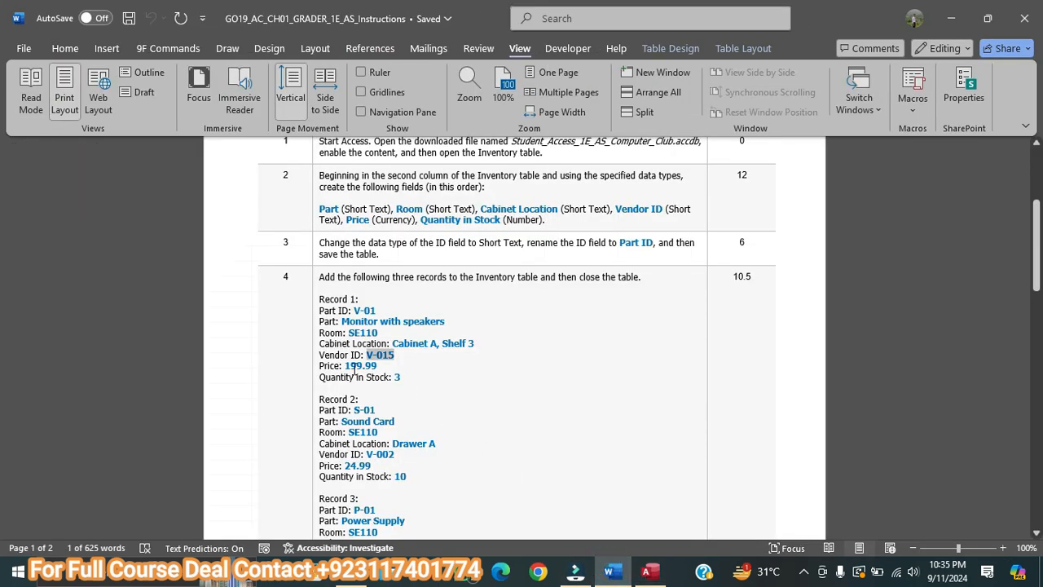
pyautogui.moveTo(345, 366); pyautogui.dragTo(378, 366)
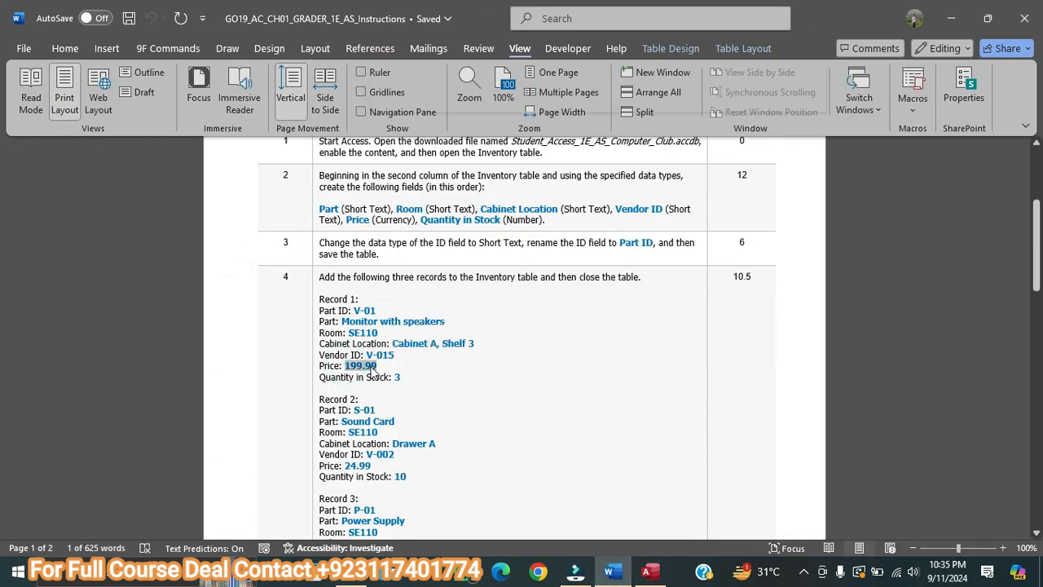
pyautogui.rightClick(373, 366)
pyautogui.click(411, 205)
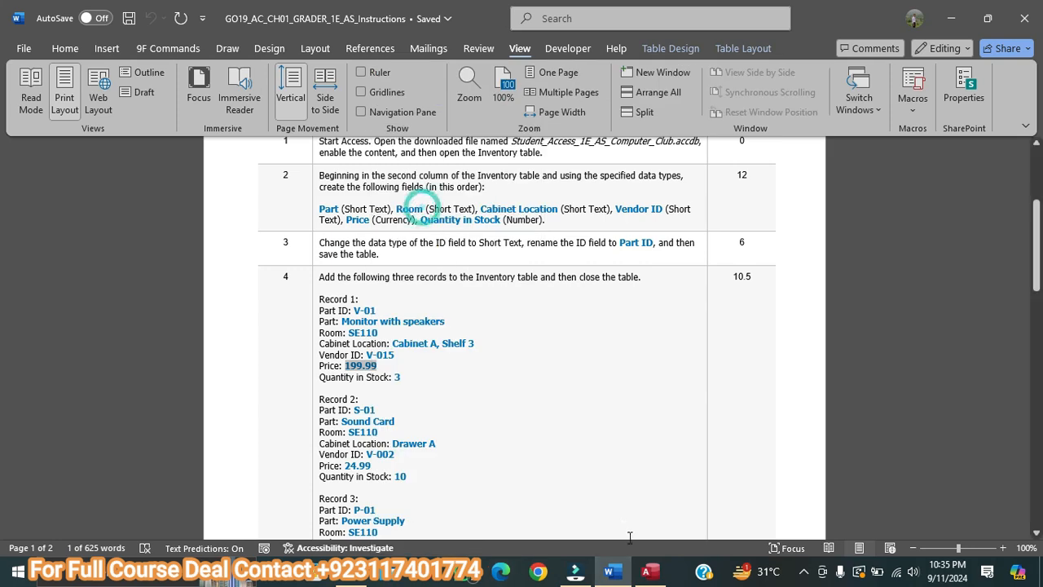
pyautogui.click(652, 571)
pyautogui.doubleClick(595, 177)
pyautogui.click(77, 86)
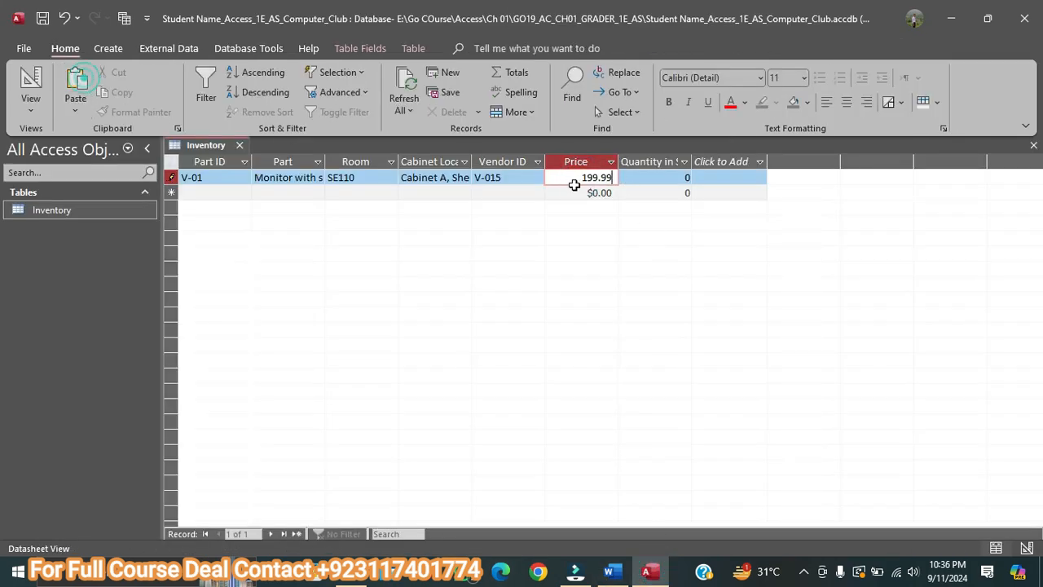
# Set the first record's Quantity in Stock in the Access Inventory table to 3, copied from the Word instructions
pyautogui.click(660, 178)
pyautogui.click(613, 571)
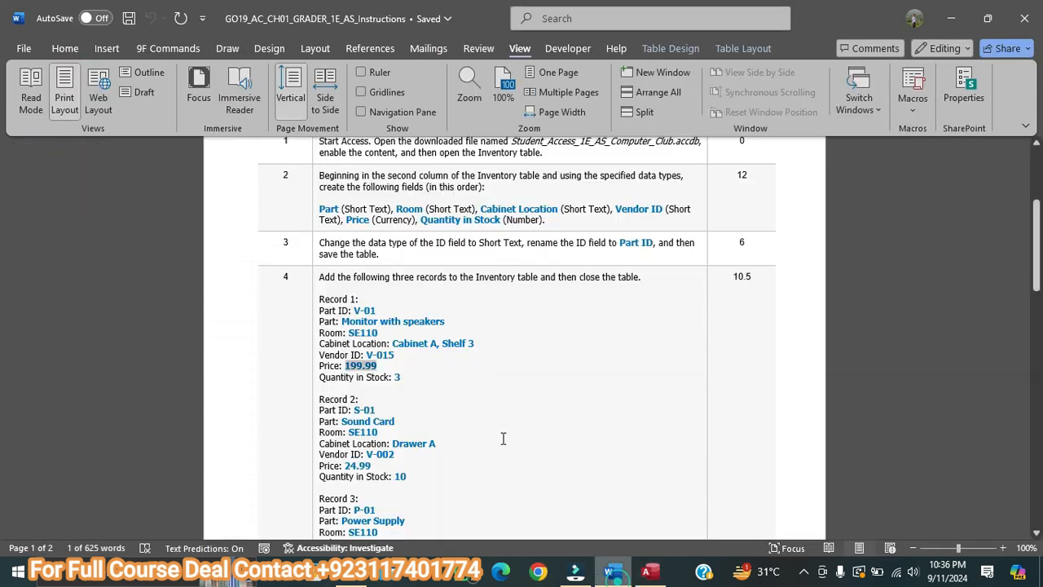
pyautogui.moveTo(400, 374); pyautogui.dragTo(401, 382)
pyautogui.click(397, 379)
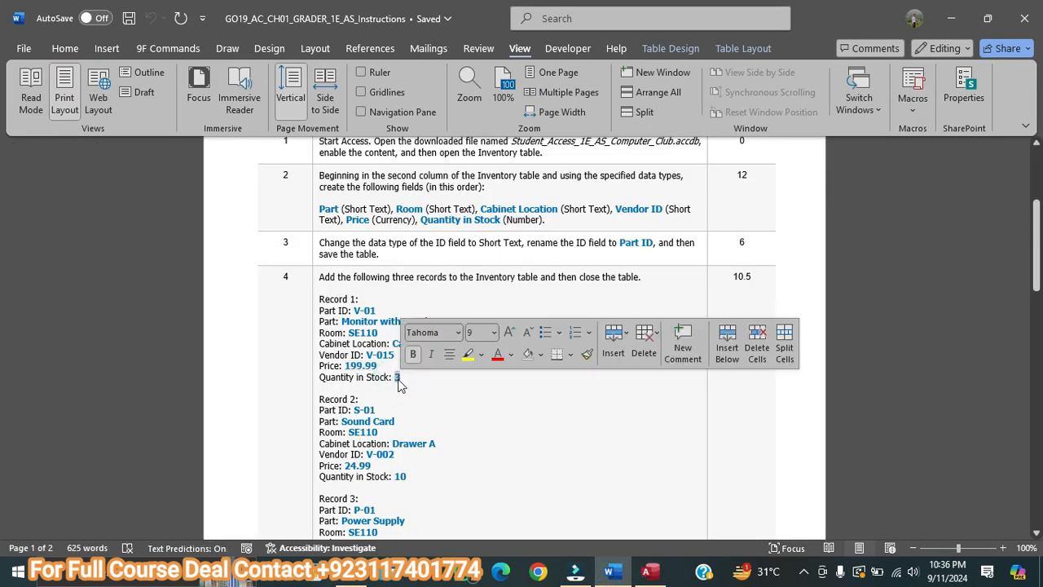
pyautogui.rightClick(398, 379)
pyautogui.click(433, 206)
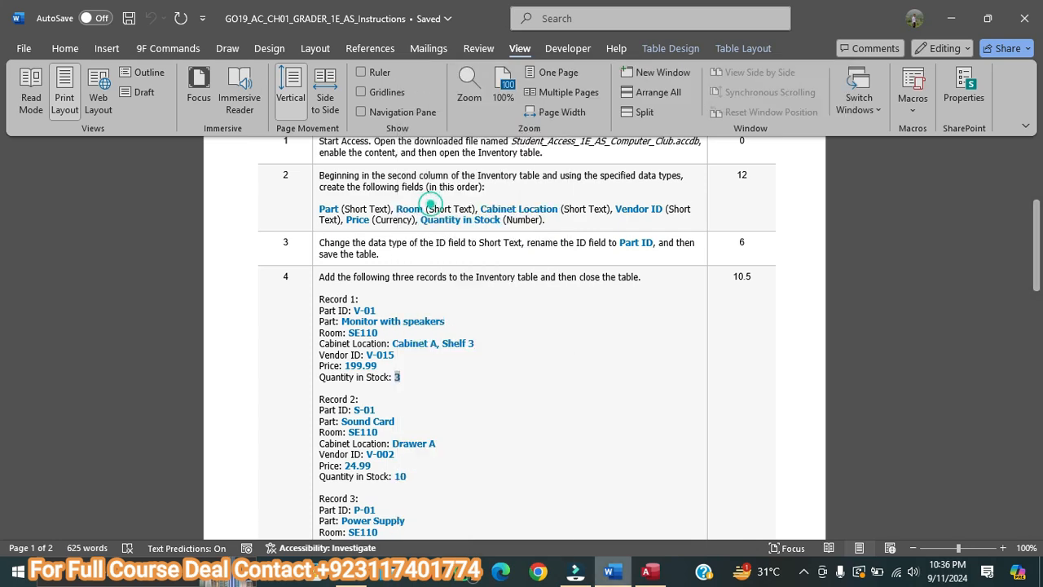
pyautogui.click(647, 570)
pyautogui.click(671, 177)
pyautogui.click(76, 81)
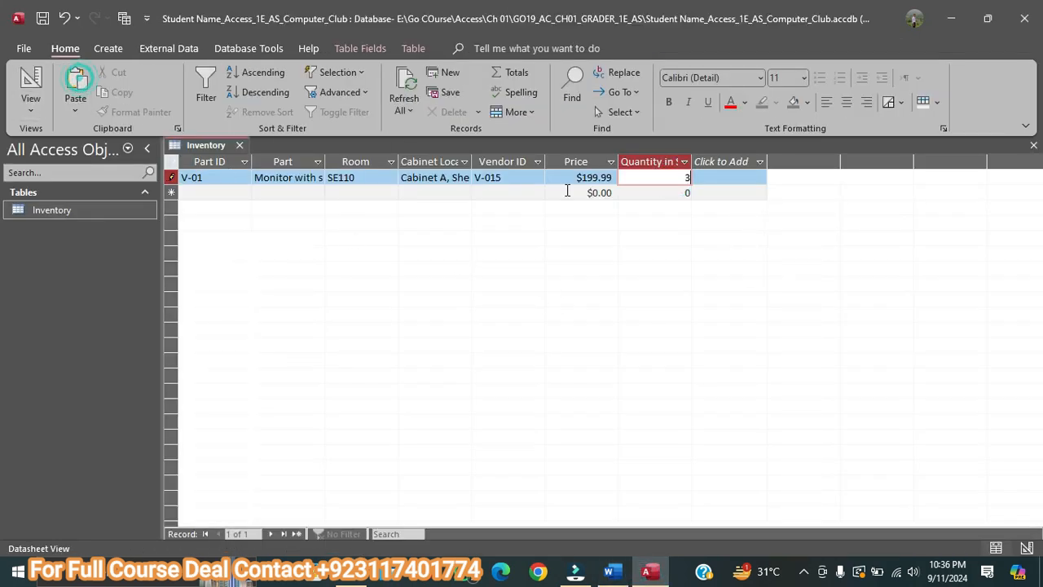
# Start the second record in the Access Inventory table with Part ID S-01, copied from the Word instructions
pyautogui.click(243, 190)
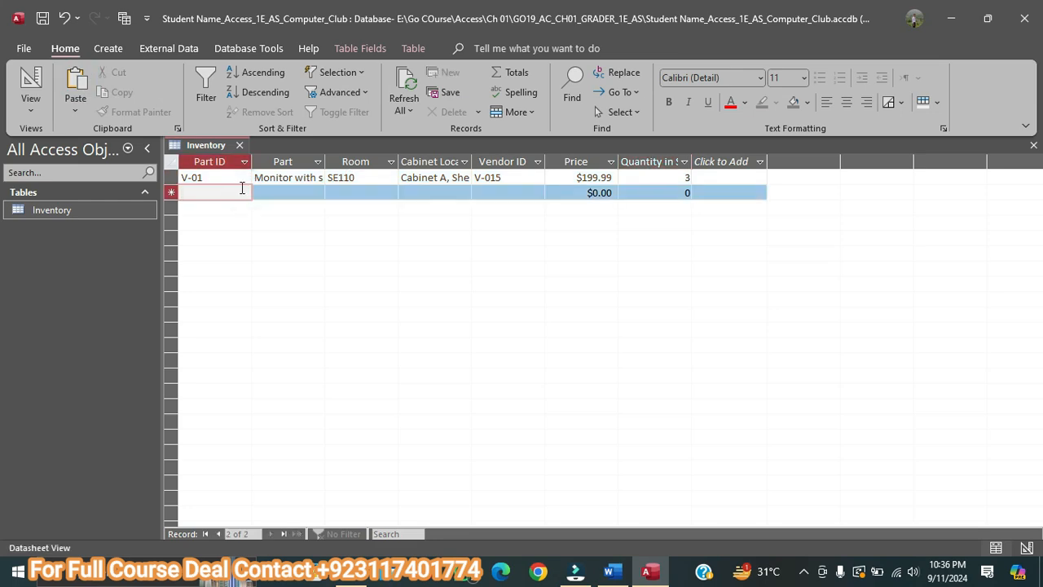
pyautogui.click(609, 570)
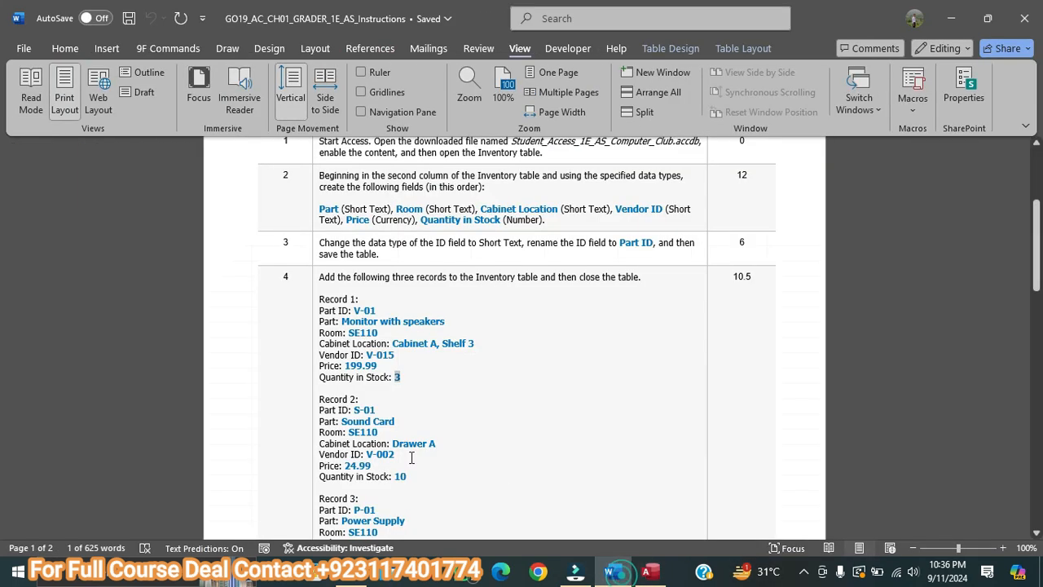
pyautogui.scroll(-3, 383, 367)
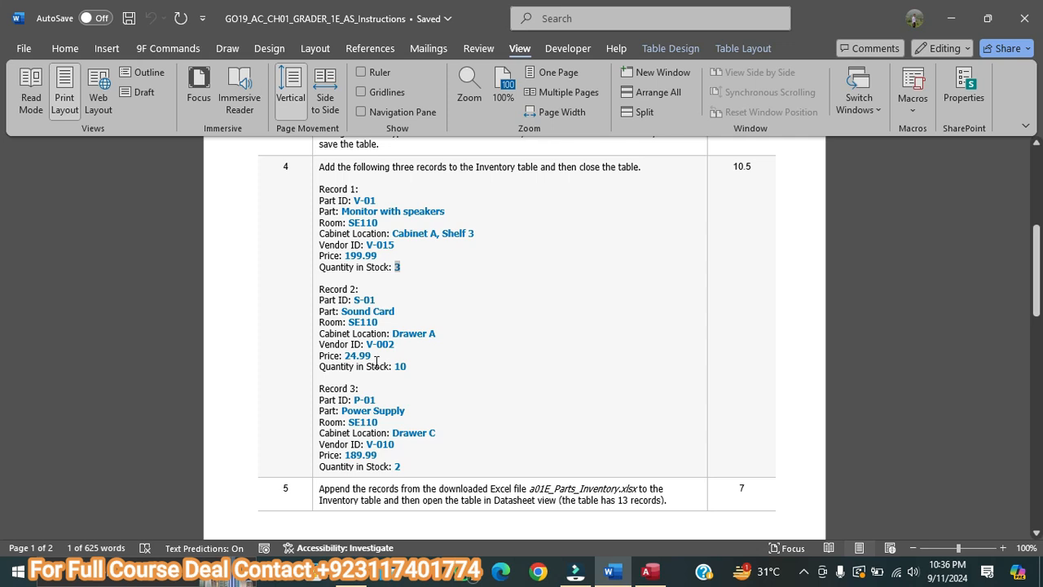
pyautogui.moveTo(354, 300); pyautogui.dragTo(372, 304)
pyautogui.click(368, 300)
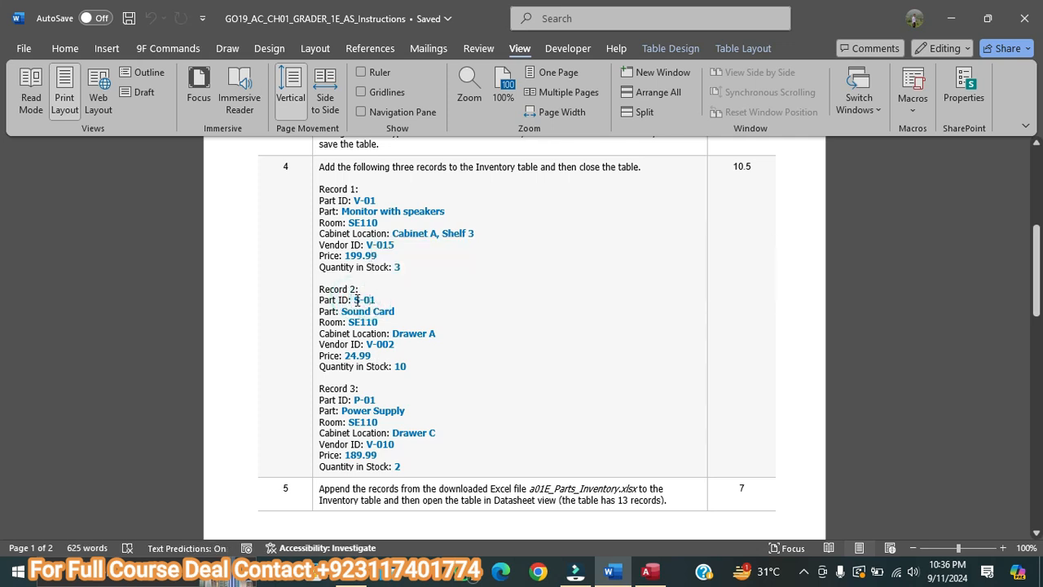
pyautogui.moveTo(364, 300); pyautogui.dragTo(374, 301)
pyautogui.rightClick(366, 300)
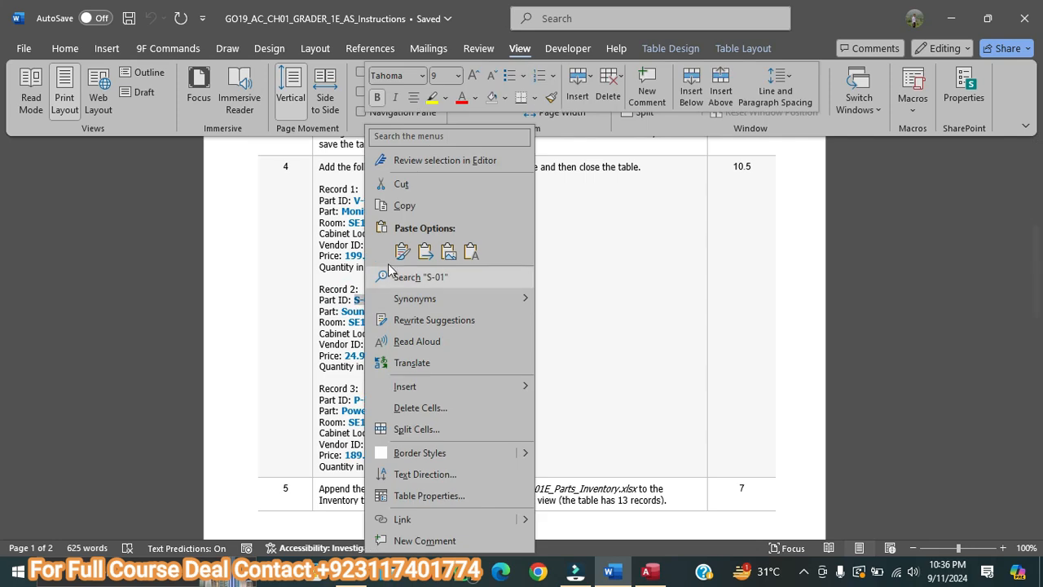
pyautogui.click(399, 209)
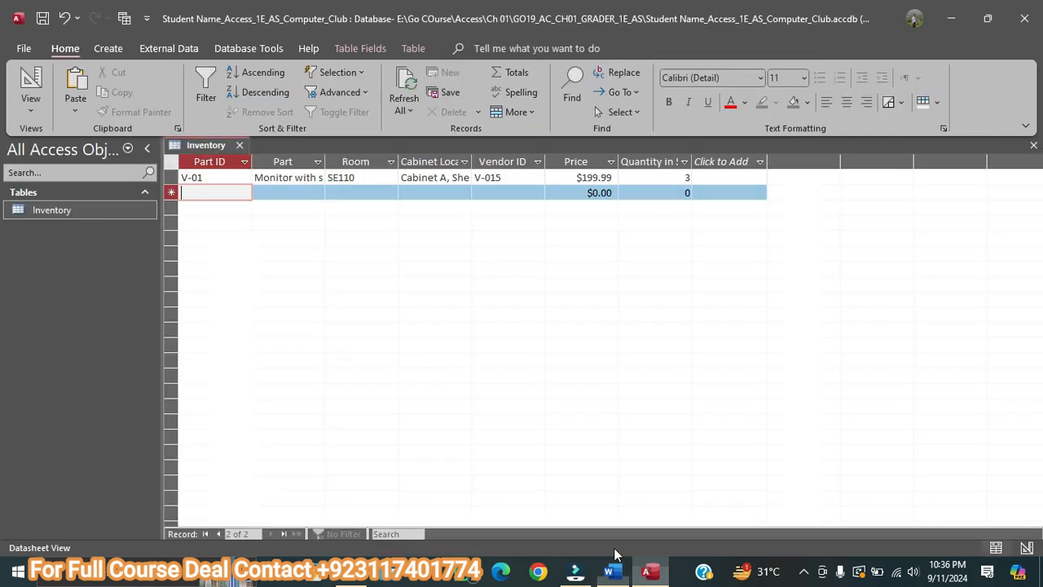
pyautogui.click(646, 570)
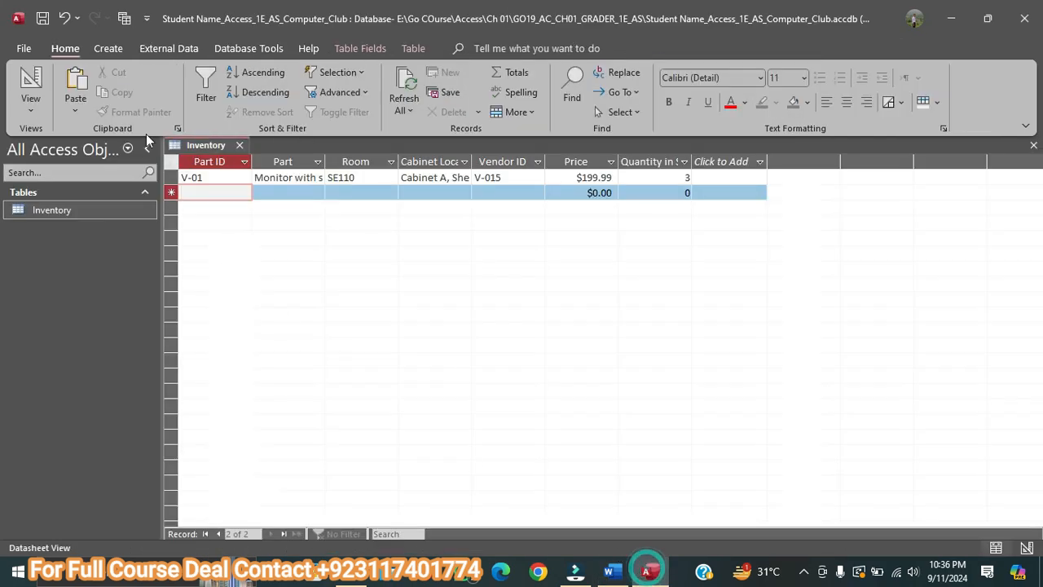
pyautogui.click(80, 100)
# Enter Sound Card as the second record's Part in the Access Inventory table, copied from the Word instructions
pyautogui.click(292, 193)
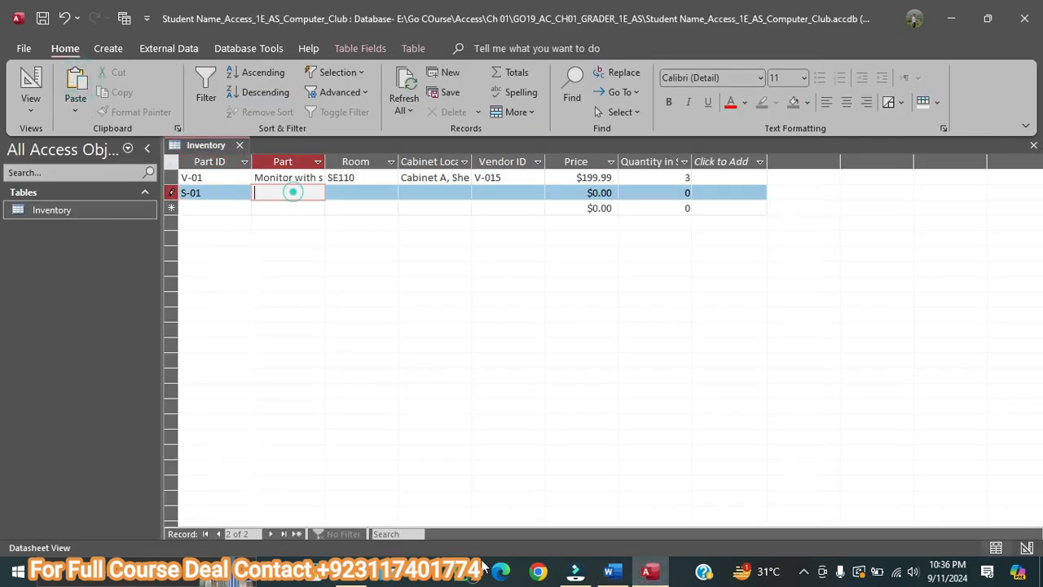
pyautogui.click(609, 571)
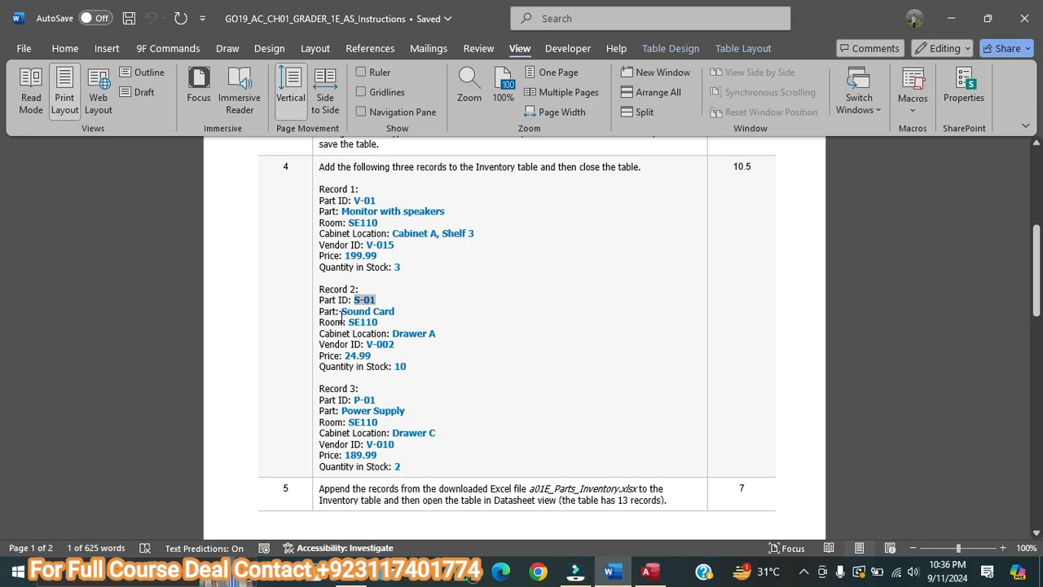
pyautogui.moveTo(343, 313); pyautogui.dragTo(394, 313)
pyautogui.rightClick(390, 318)
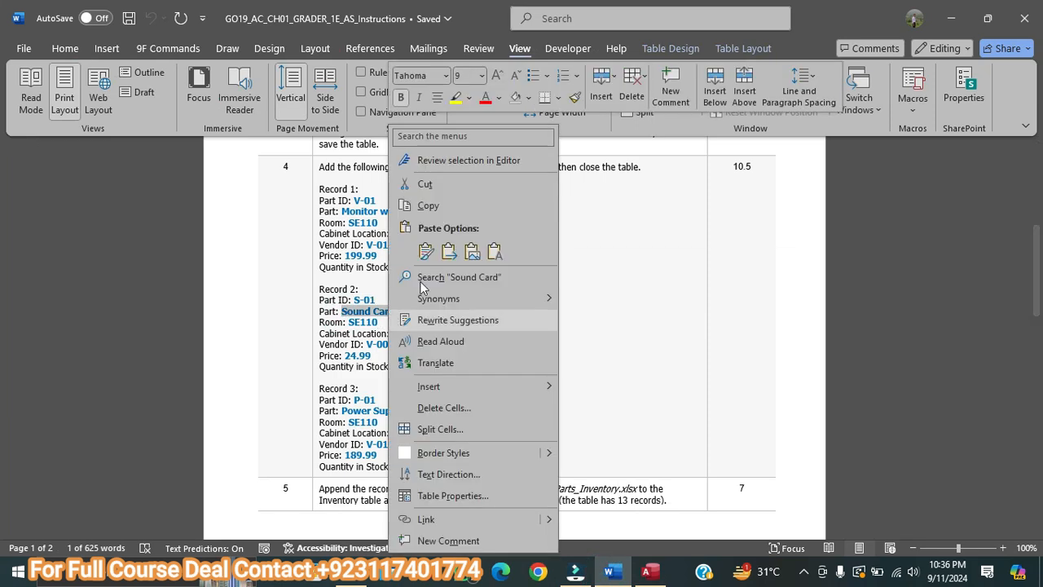
pyautogui.click(441, 204)
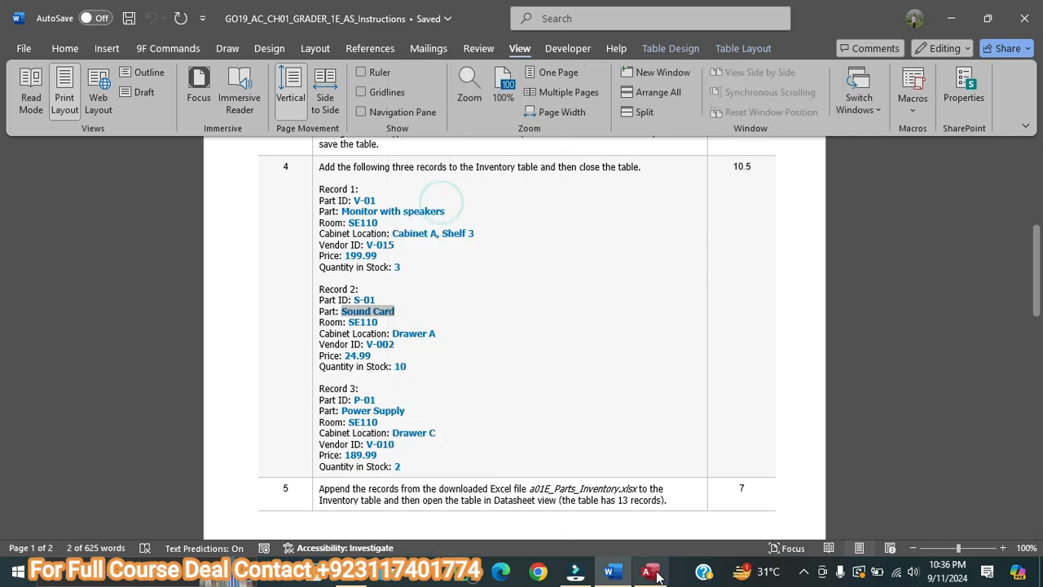
pyautogui.hotkey('alt', 'Tab')
pyautogui.click(77, 78)
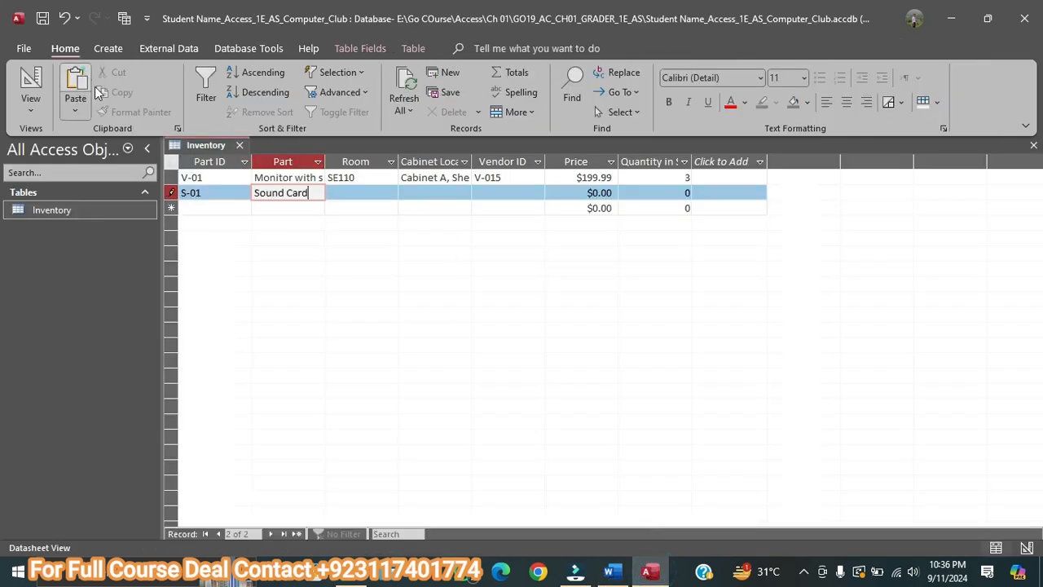
# Set the second record's Room field in the Access Inventory table to SE110, copied from the Word instructions
pyautogui.click(353, 196)
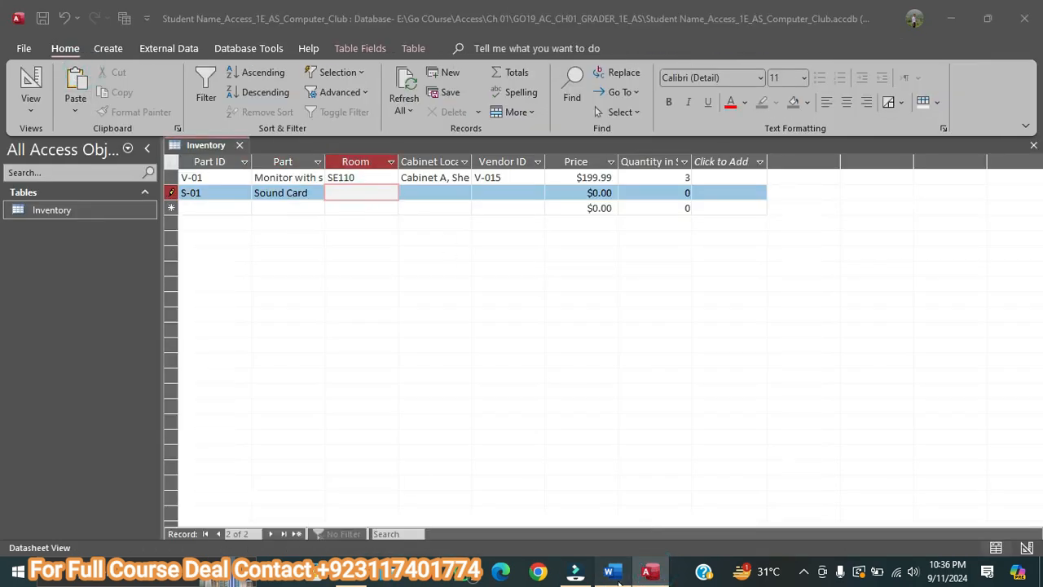
pyautogui.hotkey('alt', 'Tab')
pyautogui.doubleClick(359, 322)
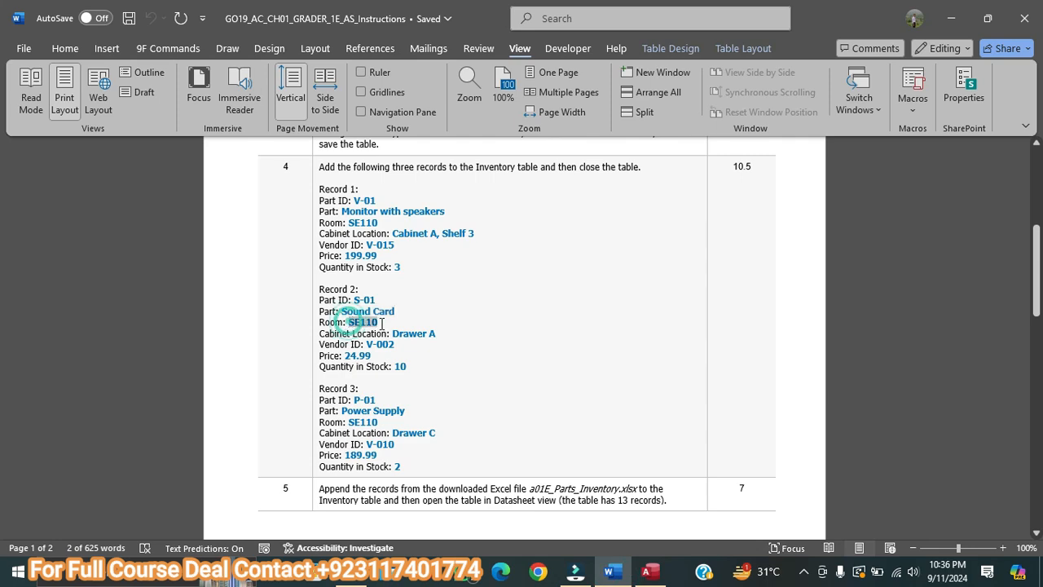
pyautogui.rightClick(376, 326)
pyautogui.click(432, 204)
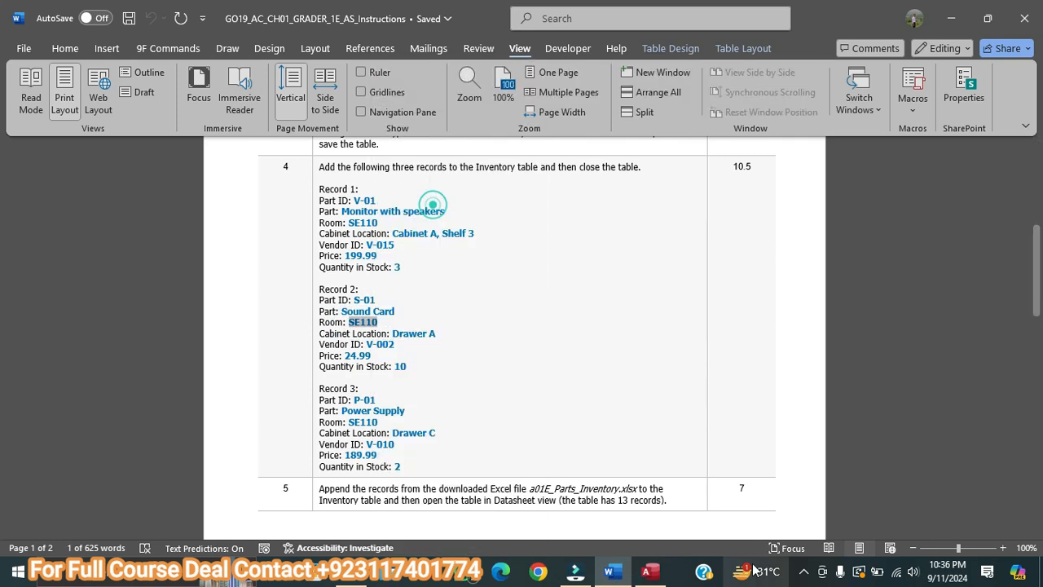
pyautogui.hotkey('alt', 'Tab')
pyautogui.hotkey('ctrl', 'v')
# Enter Drawer A as the second record's Cabinet Location in Access, copied from the Word instructions
pyautogui.click(429, 193)
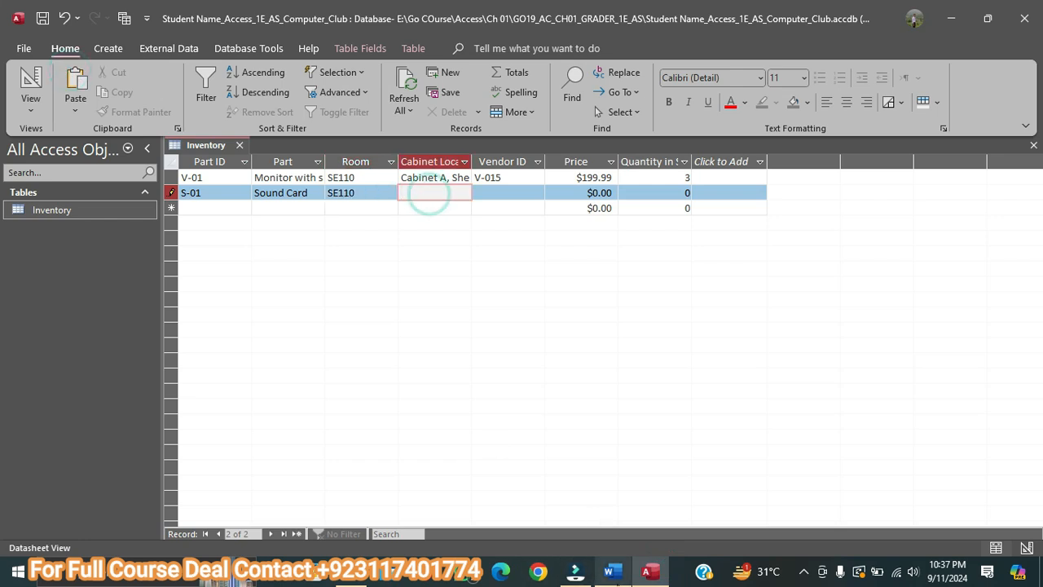
pyautogui.click(616, 571)
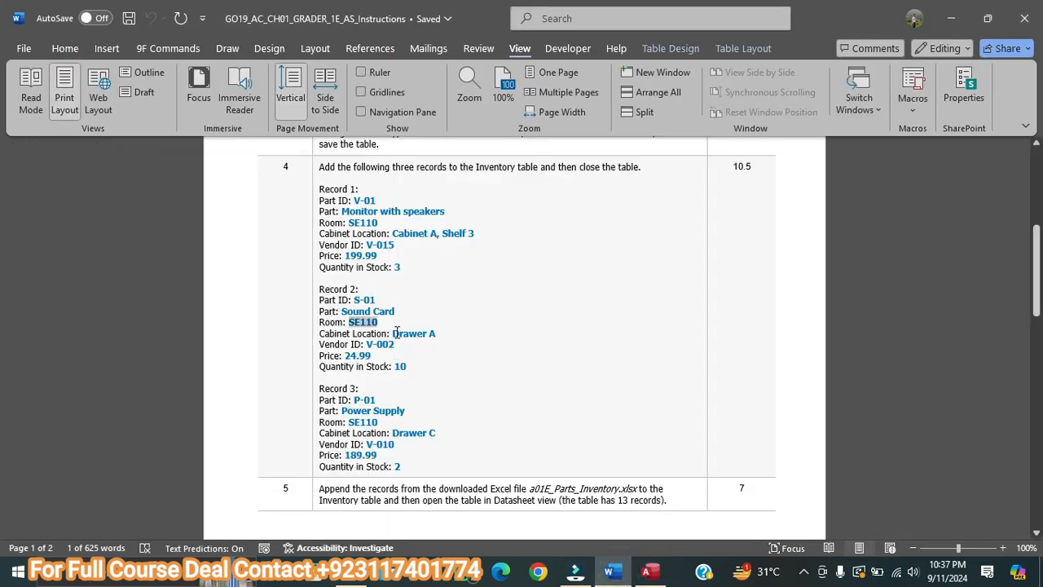
pyautogui.moveTo(393, 333); pyautogui.dragTo(431, 332)
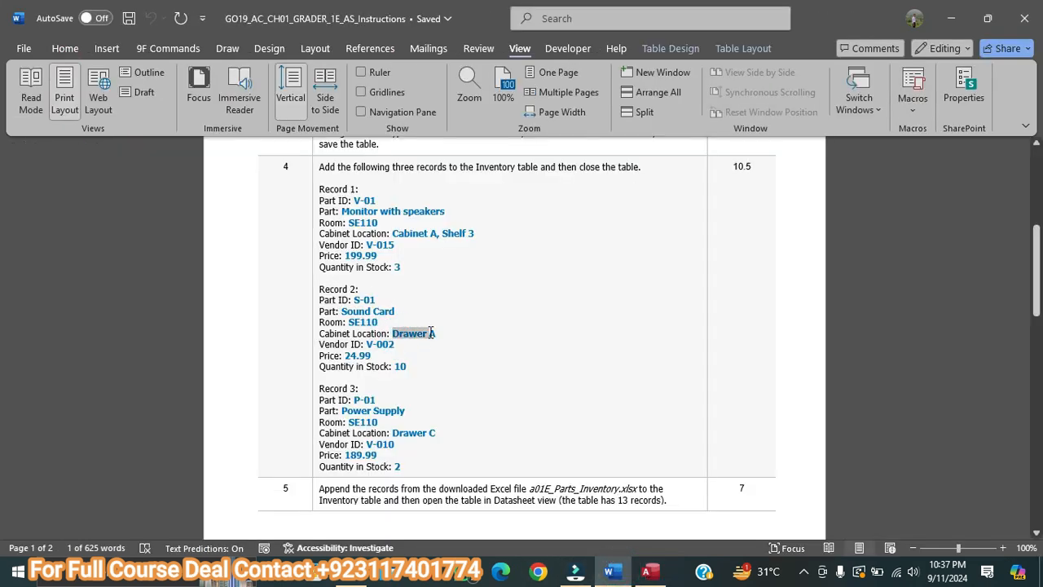
pyautogui.rightClick(434, 332)
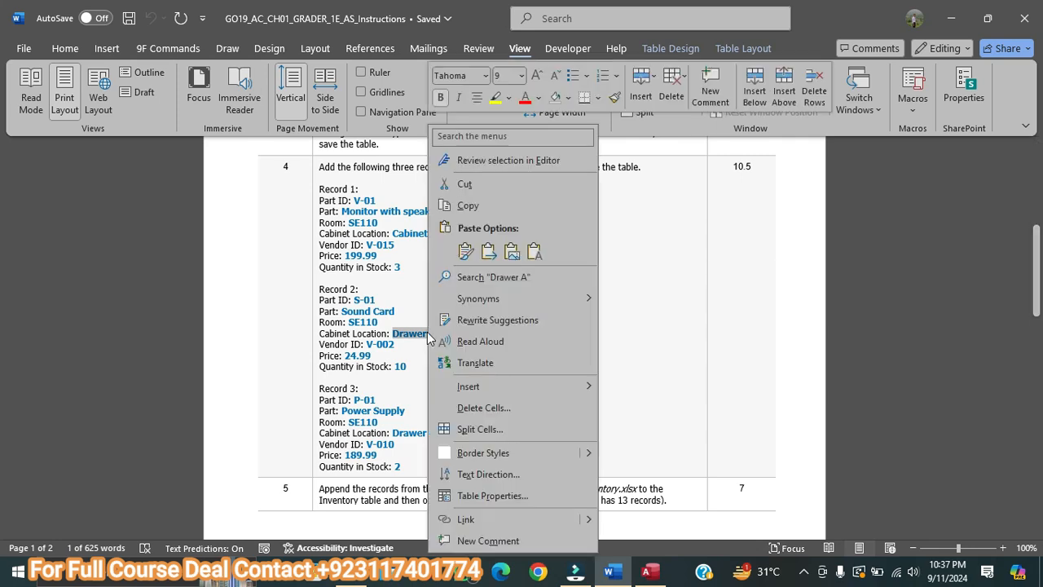
pyautogui.click(458, 211)
pyautogui.click(650, 571)
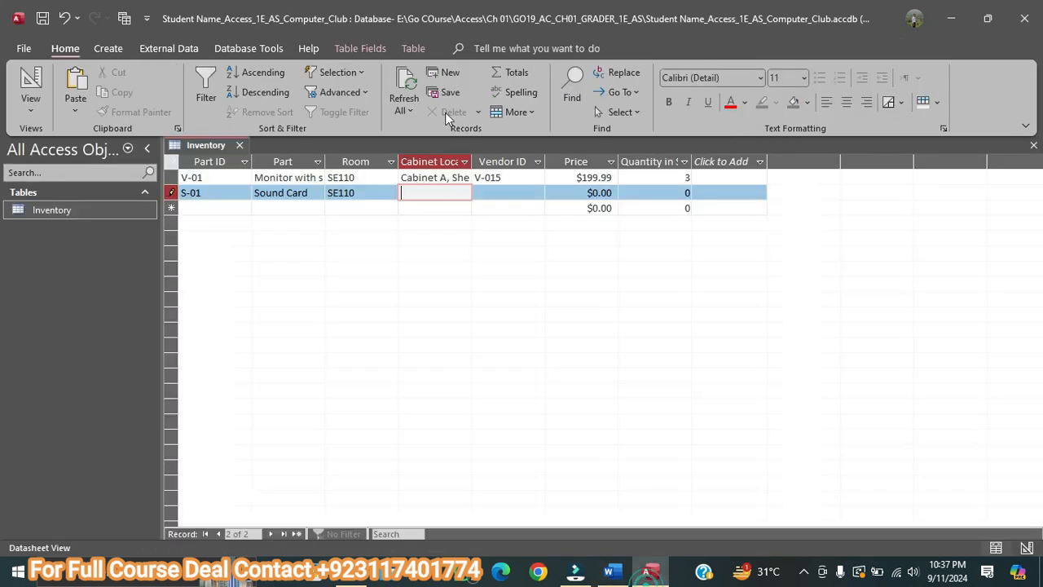
pyautogui.click(90, 66)
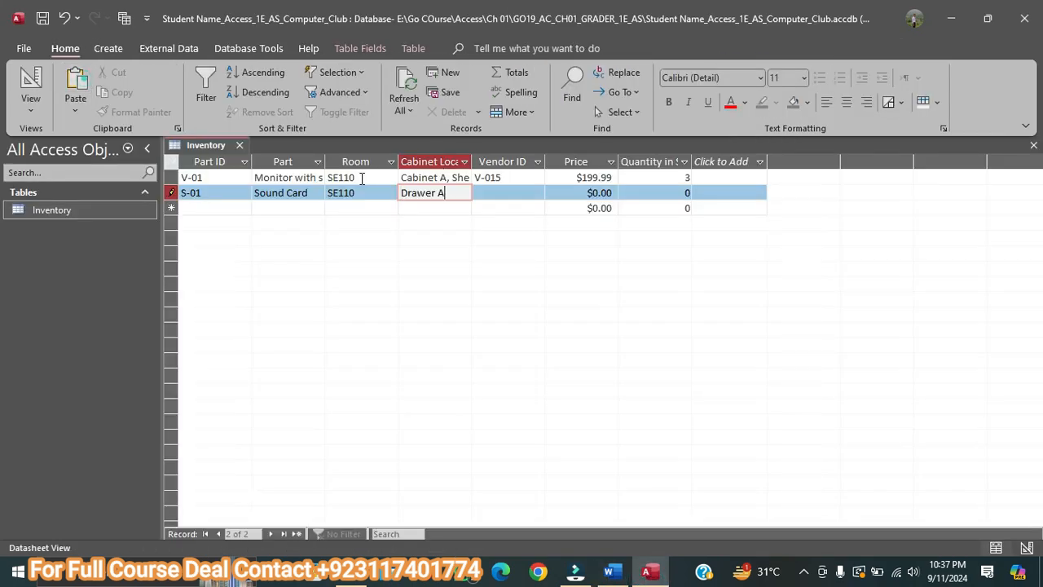
# Enter V-002 as the second record's Vendor ID in the Access Inventory table, copied from the Word instructions
pyautogui.click(514, 198)
pyautogui.hotkey('alt', 'Tab')
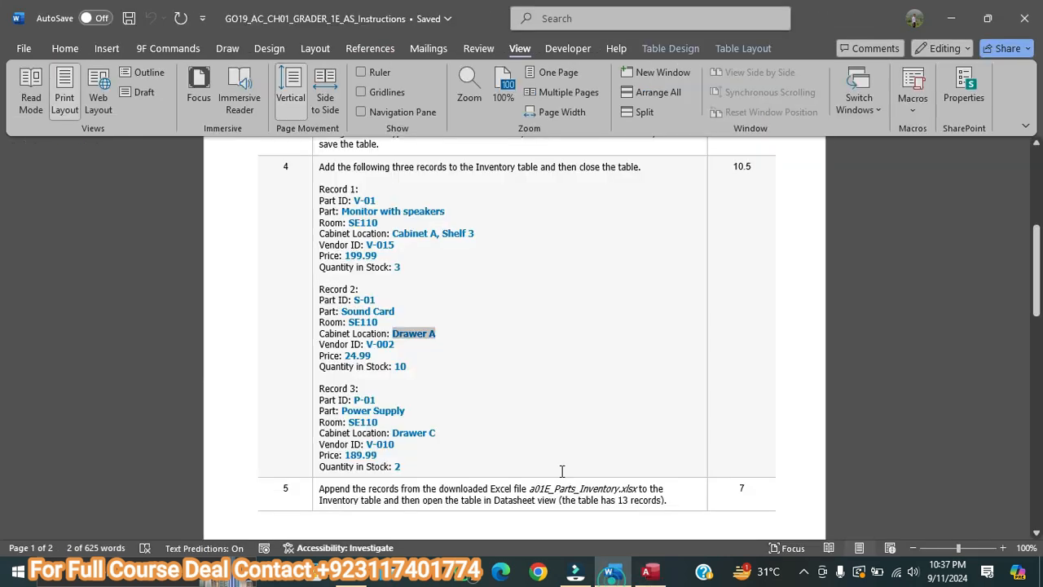
pyautogui.moveTo(366, 344); pyautogui.dragTo(393, 345)
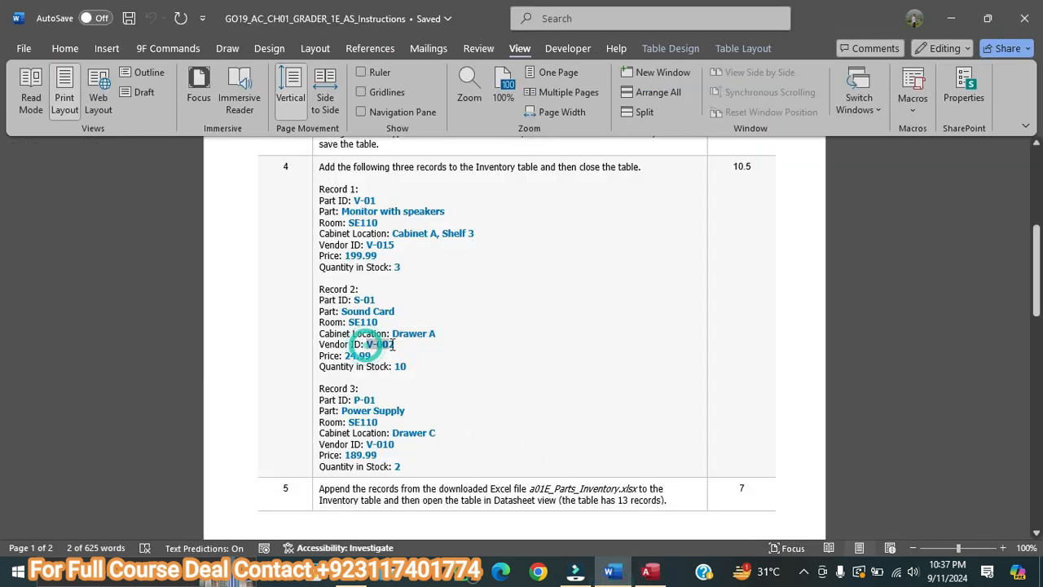
pyautogui.rightClick(394, 345)
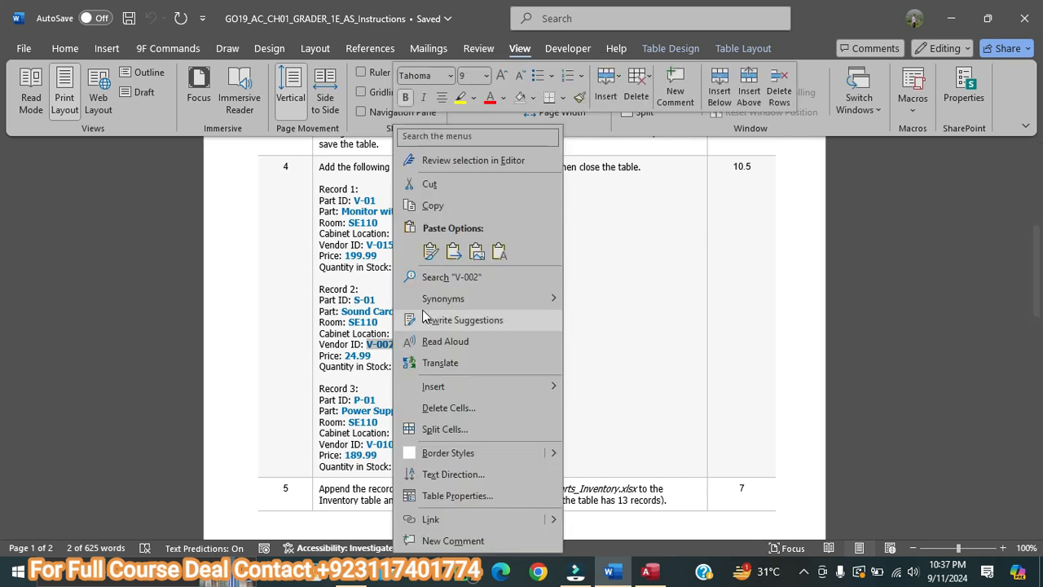
pyautogui.click(450, 209)
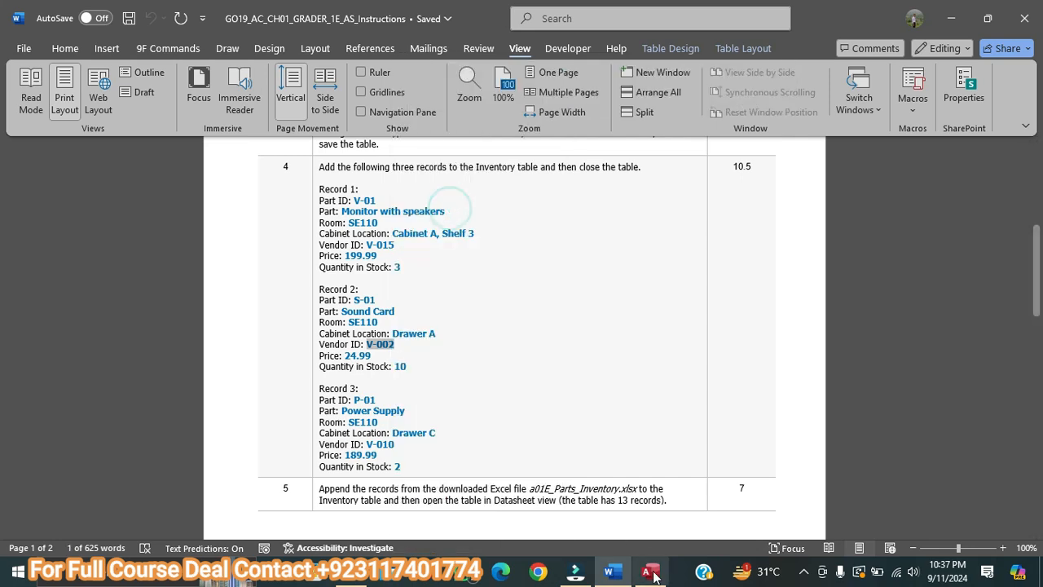
pyautogui.hotkey('alt', 'Tab')
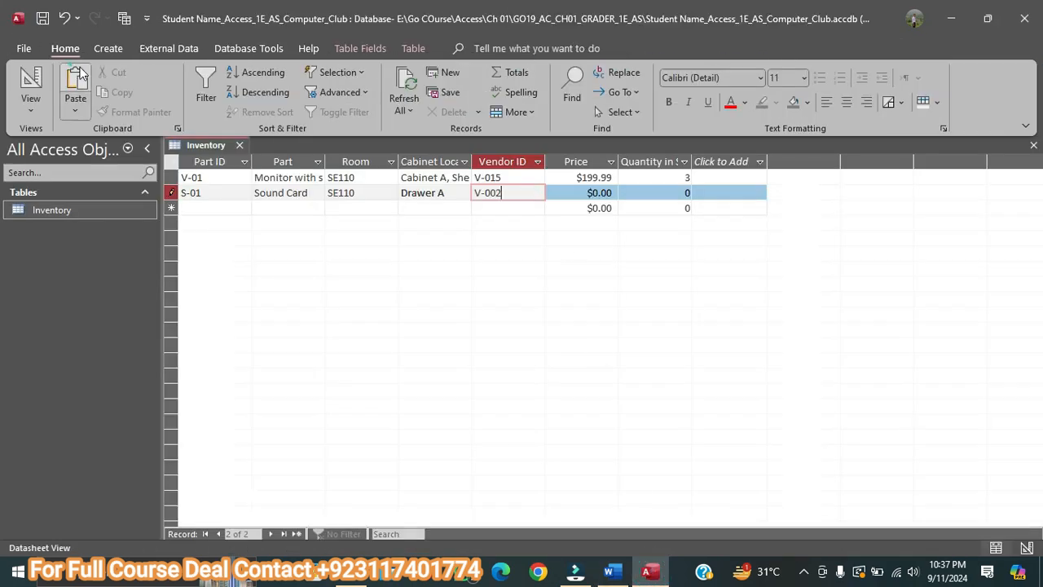
# Replace the second record's Price in the Access Inventory table with 24.99, copied from the Word instructions
pyautogui.click(570, 194)
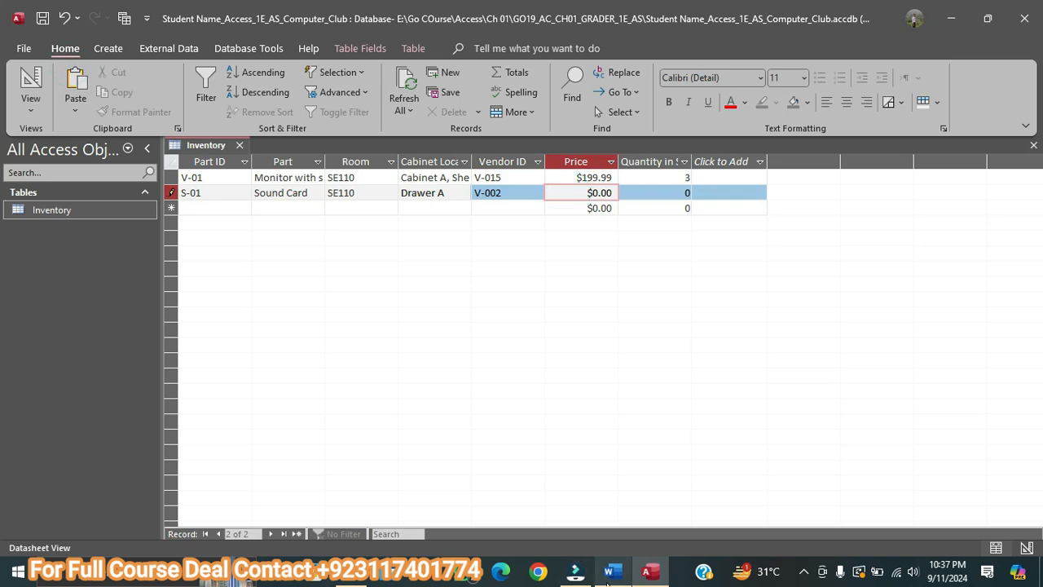
pyautogui.click(610, 572)
pyautogui.doubleClick(355, 356)
pyautogui.rightClick(358, 355)
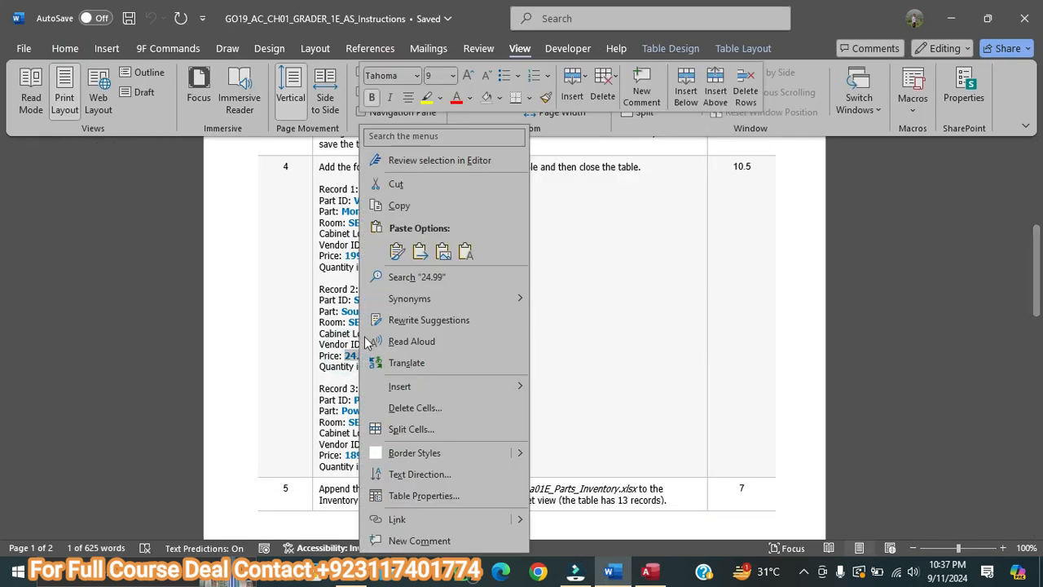
pyautogui.click(399, 205)
pyautogui.click(647, 572)
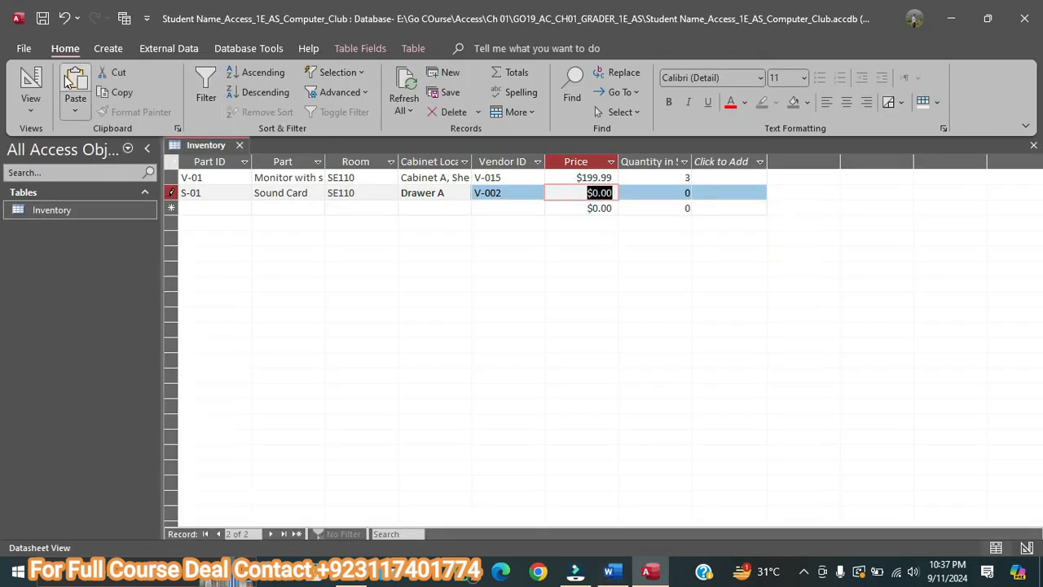
pyautogui.click(69, 78)
# Set the second record's Quantity in Stock in the Access Inventory table to 10, copied from the Word instructions
pyautogui.click(640, 182)
pyautogui.click(640, 191)
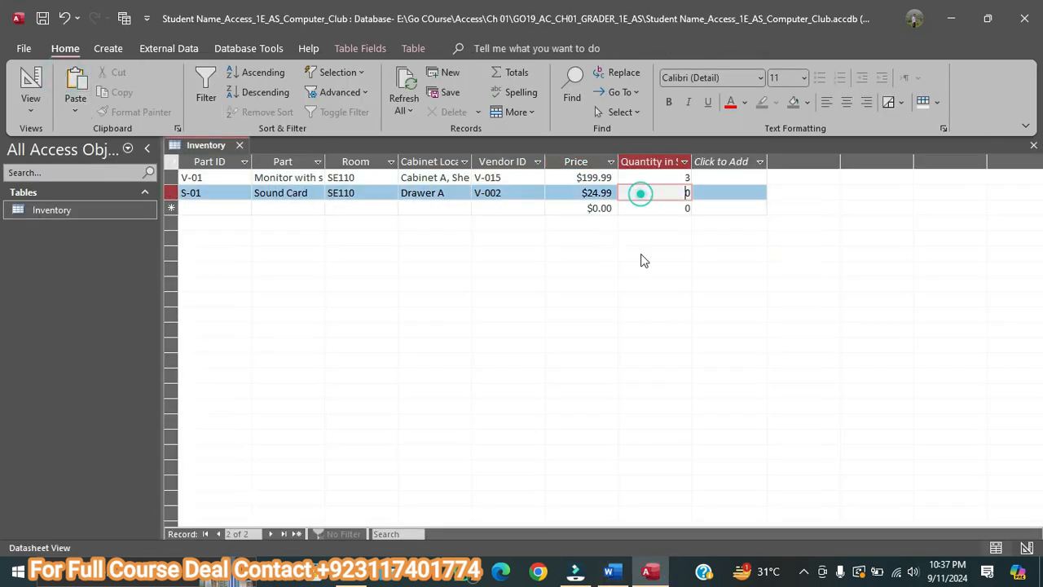
pyautogui.click(610, 570)
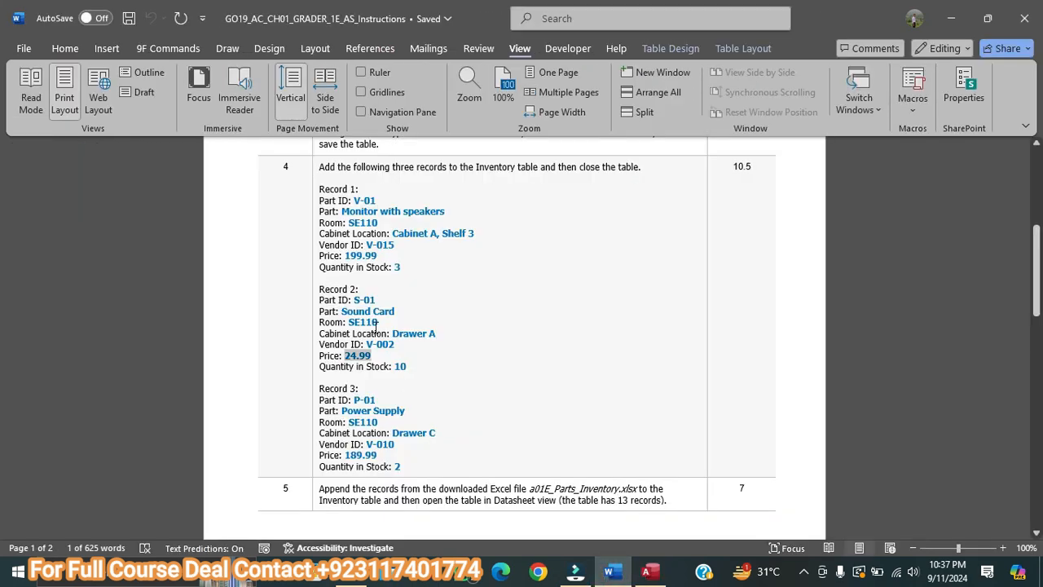
pyautogui.rightClick(406, 373)
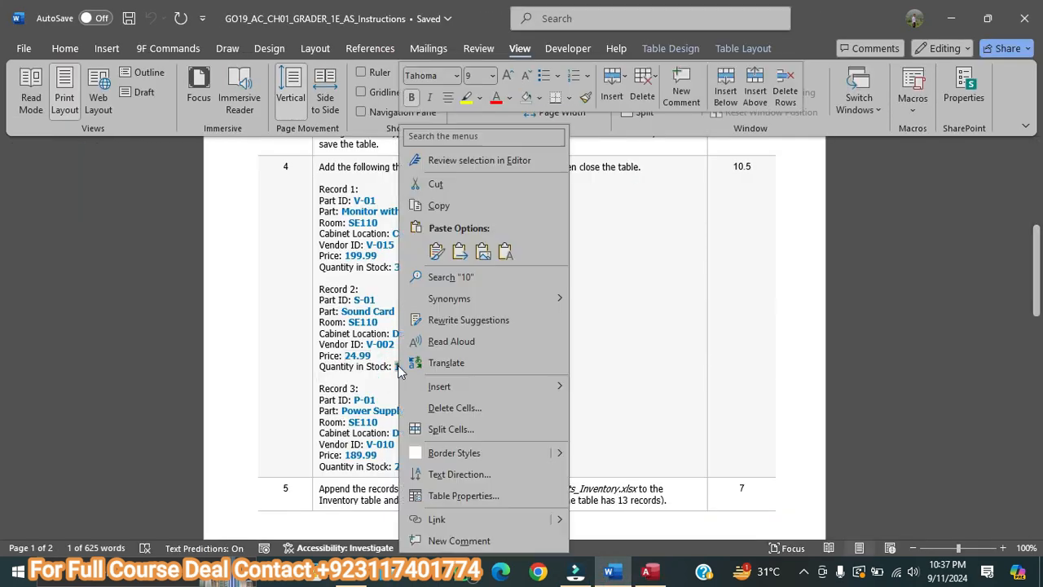
pyautogui.click(432, 189)
pyautogui.click(648, 570)
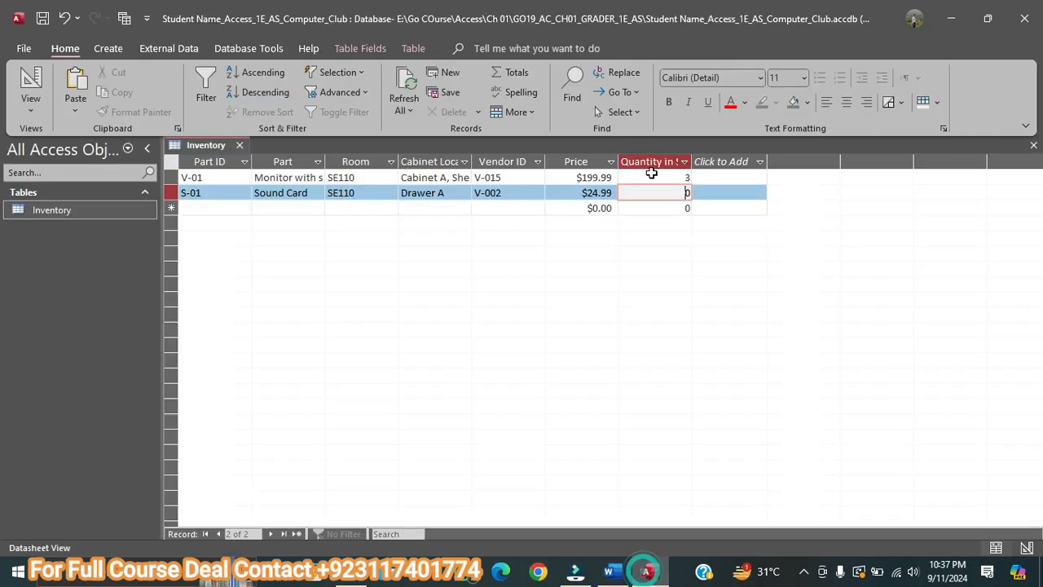
pyautogui.doubleClick(673, 193)
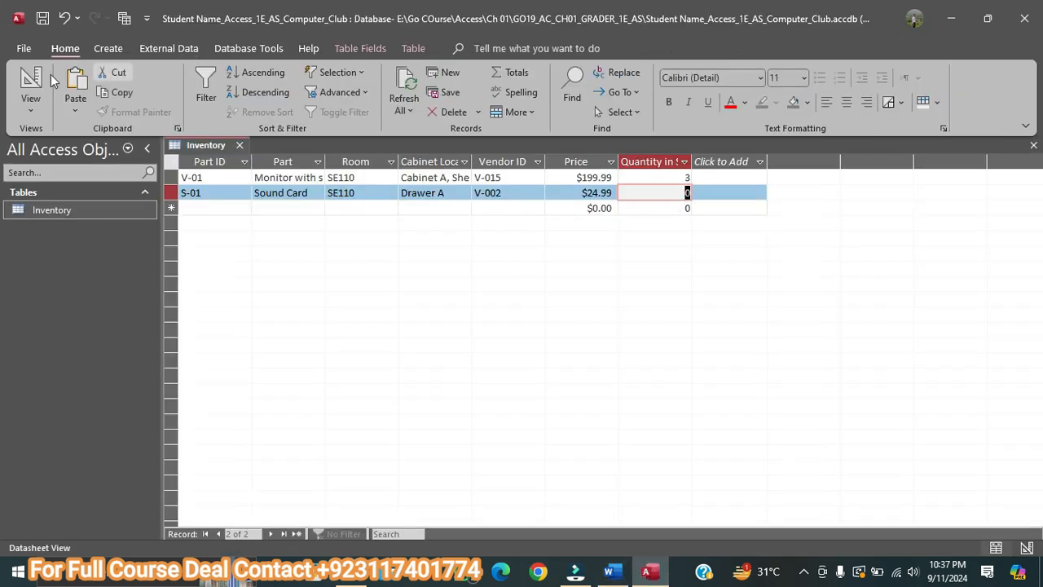
pyautogui.click(79, 78)
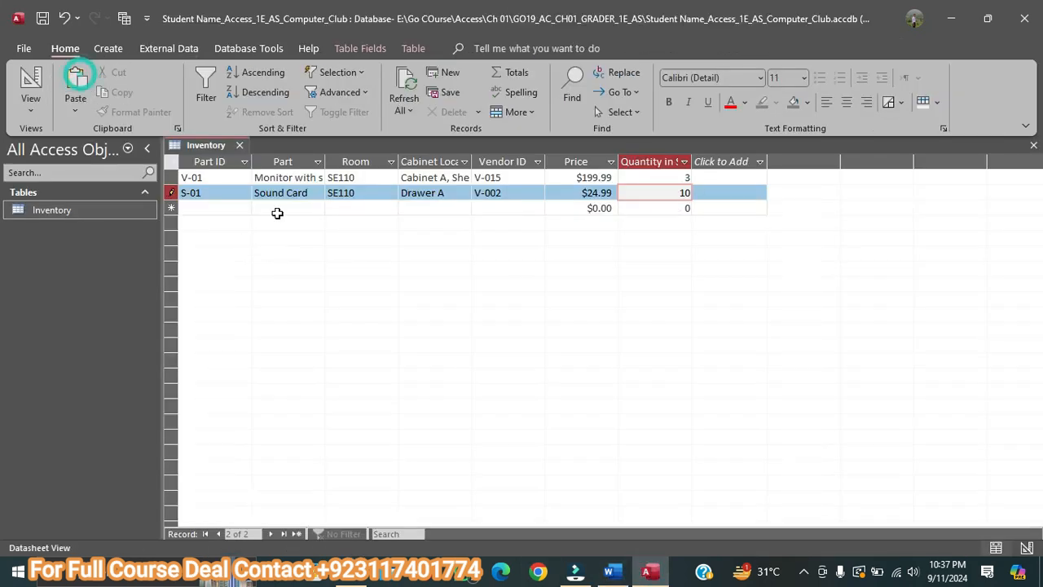
# Start a third record in the Access Inventory table with Part ID P-01, copied from the Word instructions
pyautogui.click(228, 208)
pyautogui.click(619, 562)
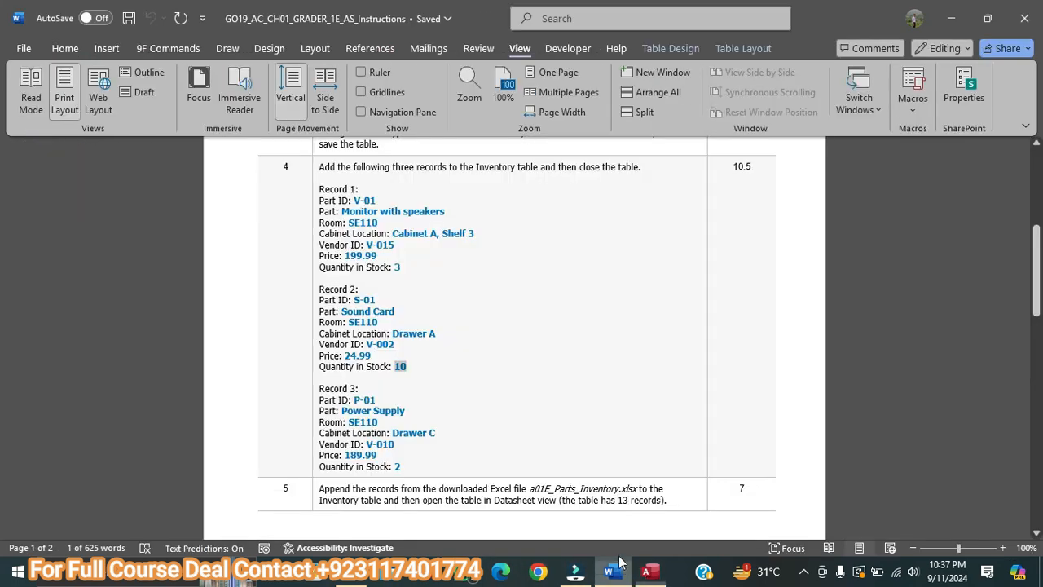
pyautogui.scroll(-1, 452, 361)
pyautogui.scroll(-2, 449, 359)
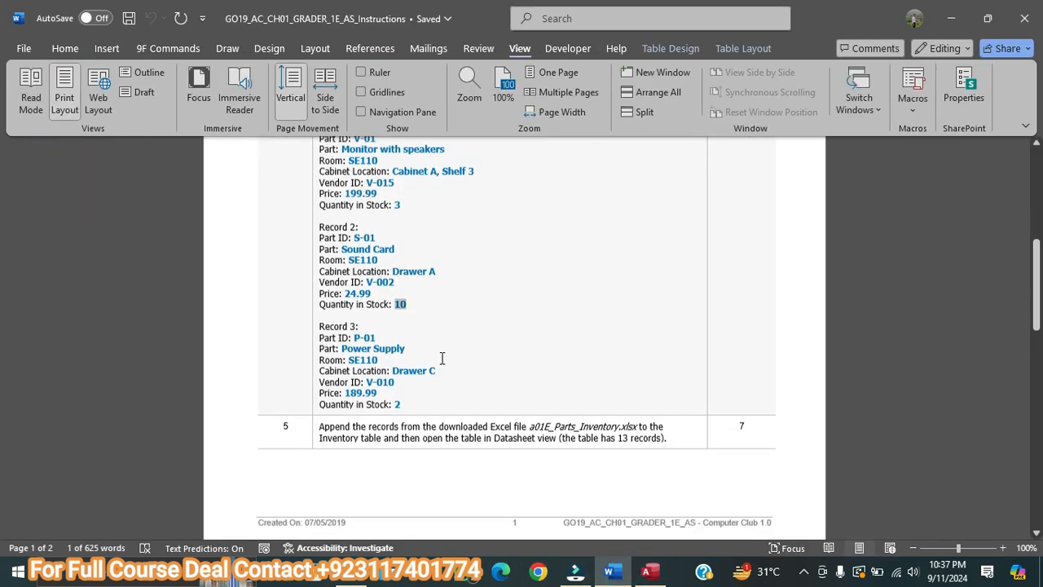
pyautogui.rightClick(371, 290)
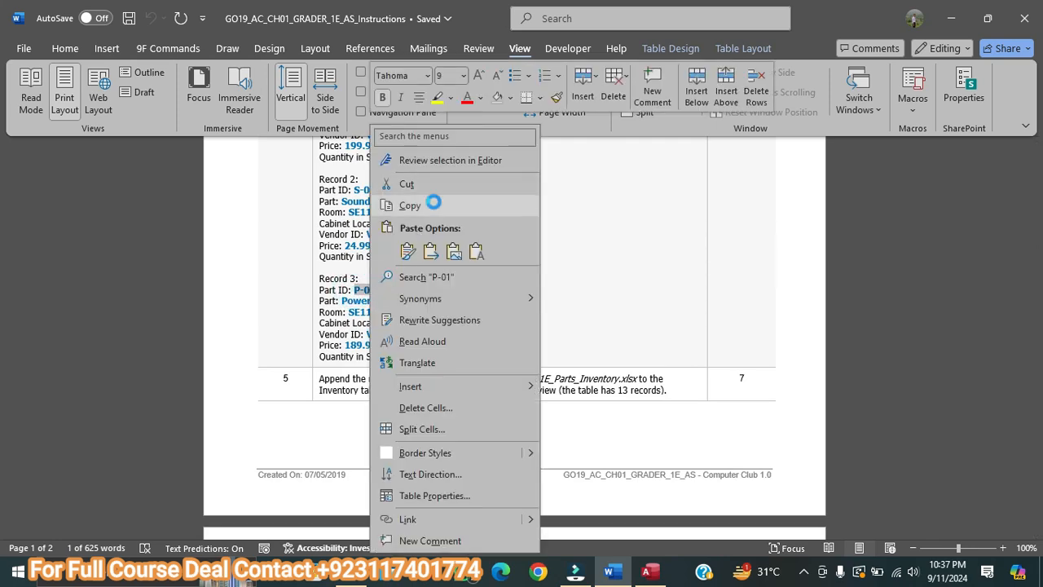
pyautogui.click(433, 204)
pyautogui.click(648, 571)
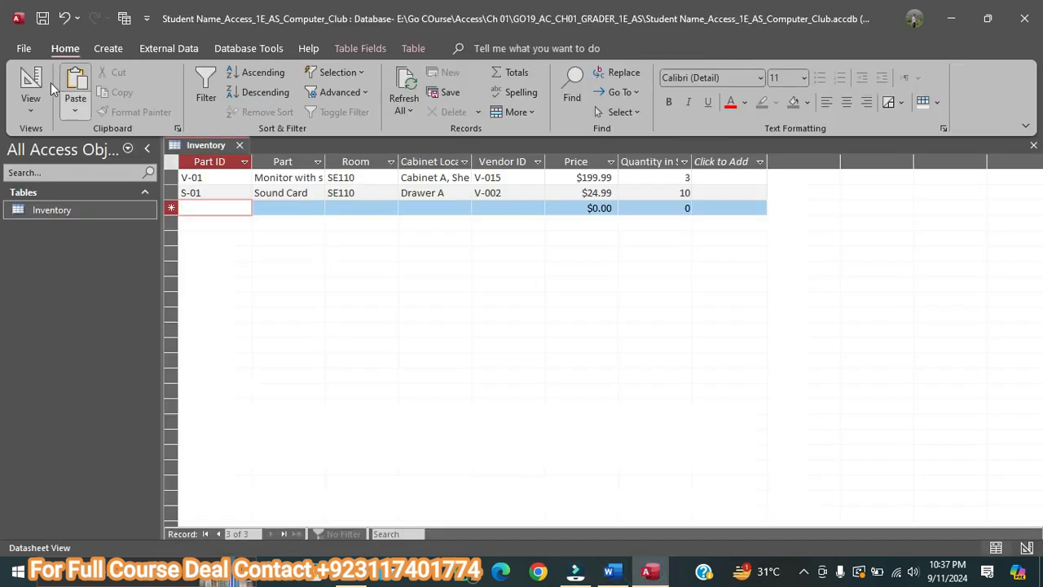
pyautogui.click(75, 86)
# Enter Power Supply as the third record's Part in Access, copied from the Word instructions
pyautogui.click(280, 208)
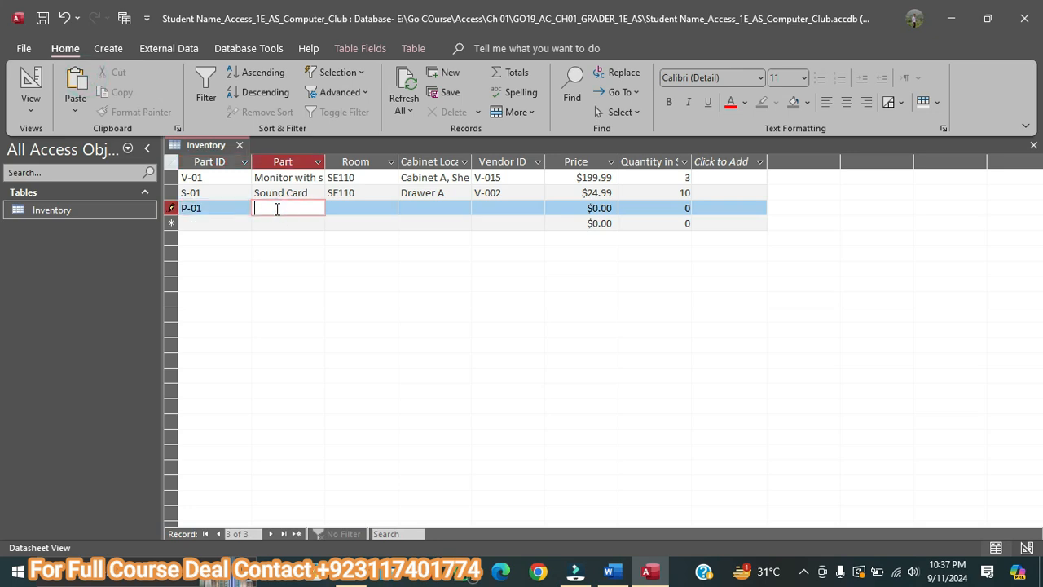
pyautogui.hotkey('alt', 'Tab')
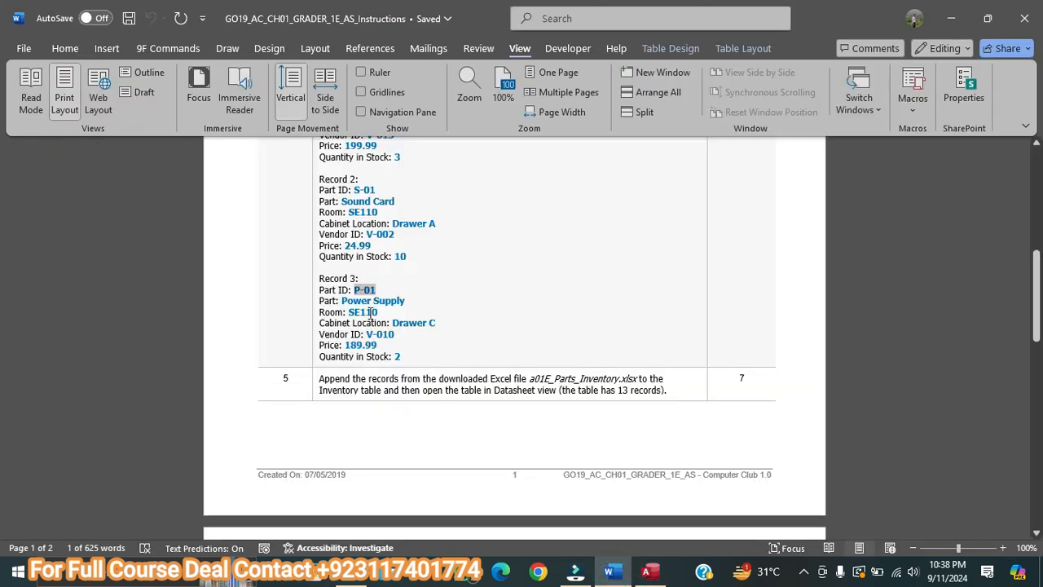
pyautogui.moveTo(375, 303); pyautogui.dragTo(405, 303)
pyautogui.rightClick(402, 304)
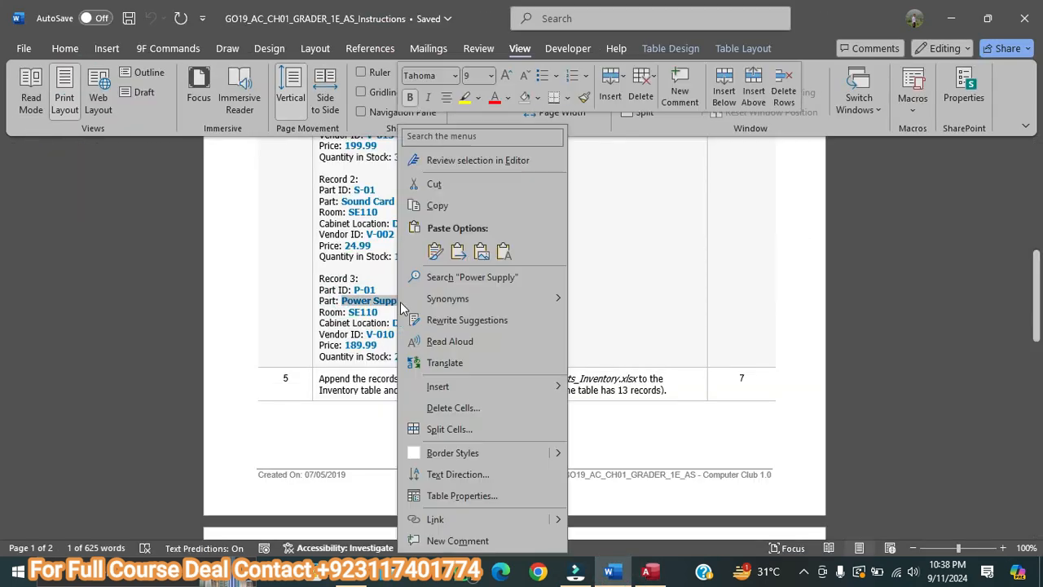
pyautogui.click(438, 206)
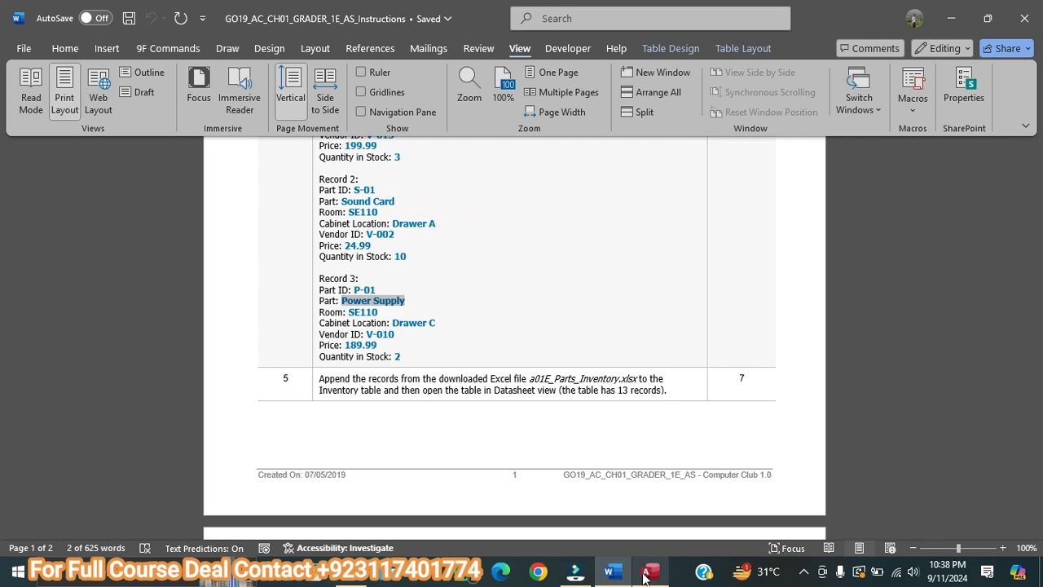
pyautogui.hotkey('alt', 'Tab')
pyautogui.click(91, 97)
# Set the third record's Room field in the Access Inventory table to SE110, copied from the Word instructions
pyautogui.click(359, 210)
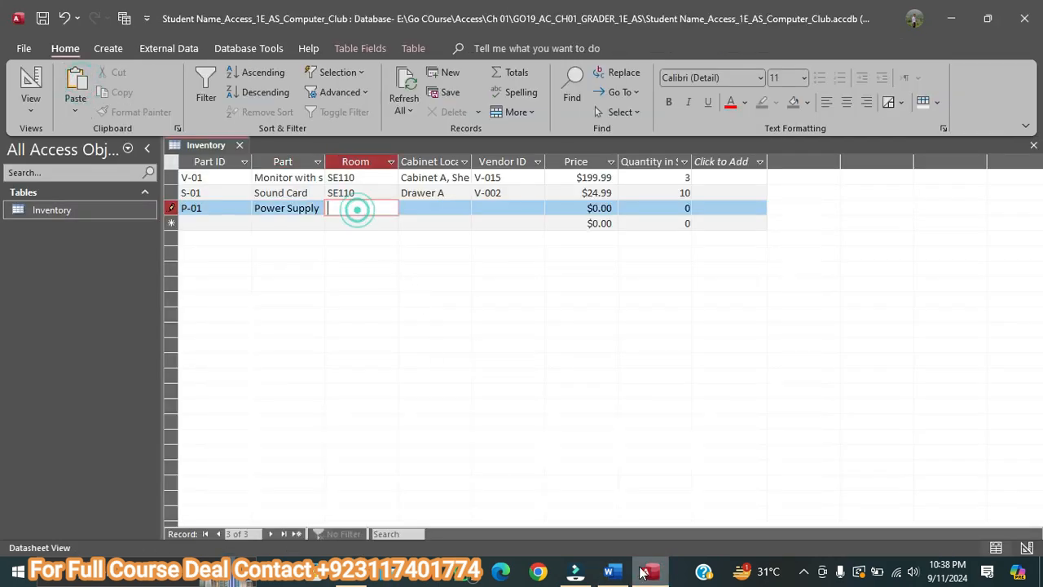
pyautogui.hotkey('alt', 'Tab')
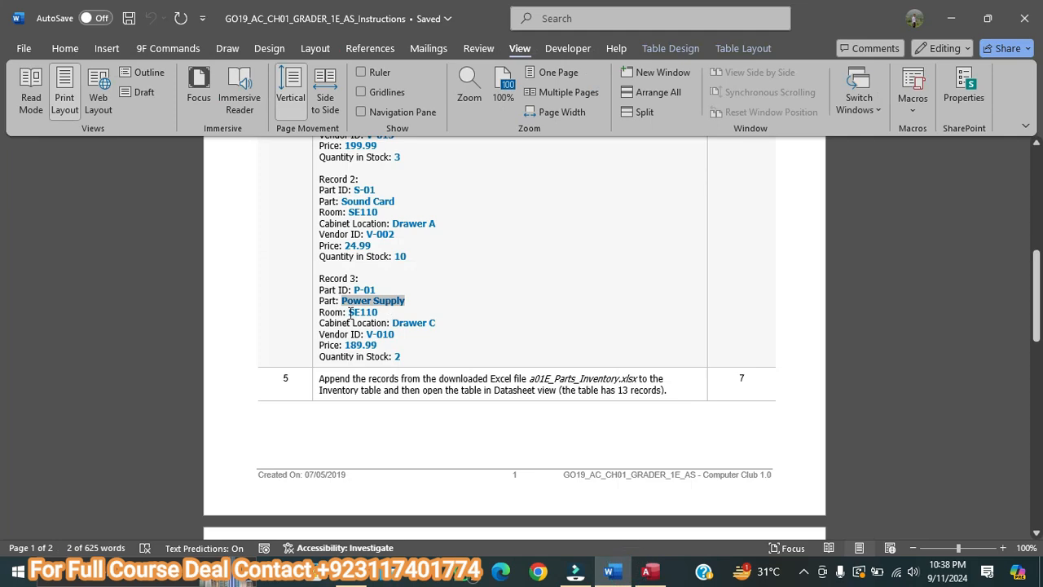
pyautogui.doubleClick(359, 313)
pyautogui.rightClick(369, 314)
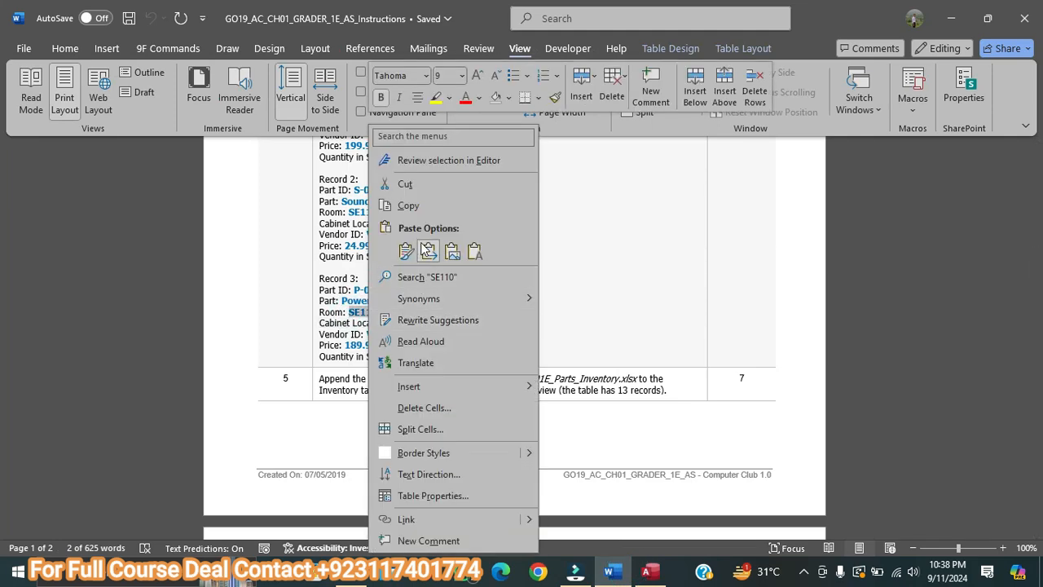
pyautogui.click(412, 206)
pyautogui.hotkey('alt', 'Tab')
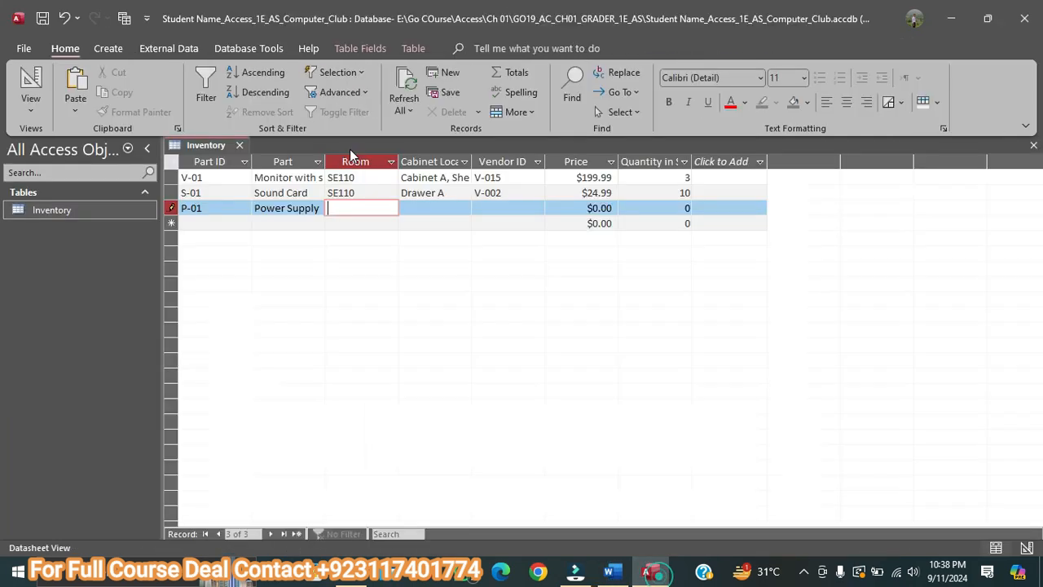
pyautogui.click(81, 83)
# Enter Drawer C as the third record's Cabinet Location in Access, copied from the Word instructions
pyautogui.click(424, 208)
pyautogui.hotkey('alt', 'Tab')
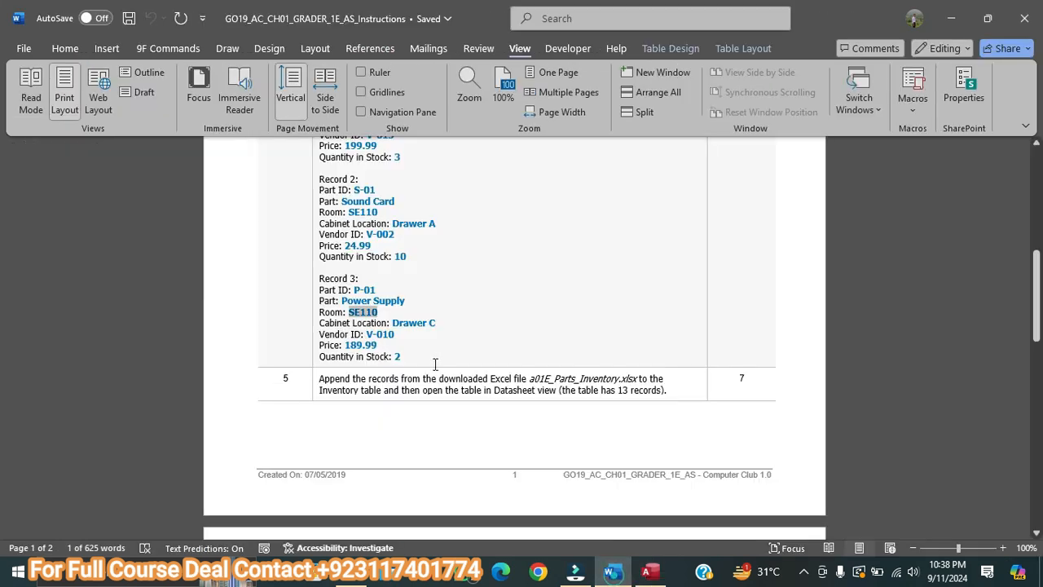
pyautogui.moveTo(418, 327); pyautogui.dragTo(437, 325)
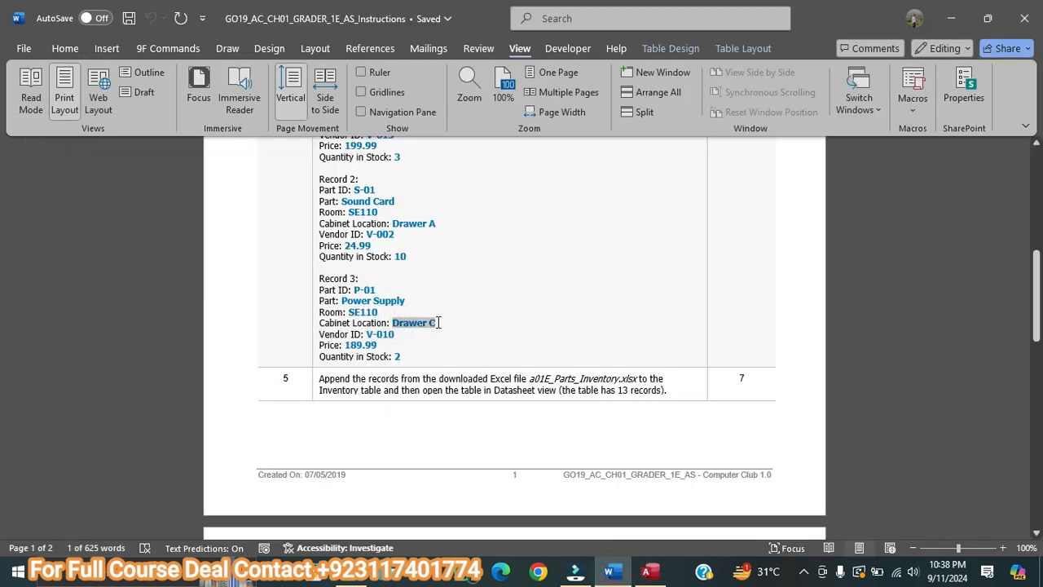
pyautogui.rightClick(422, 324)
pyautogui.click(473, 205)
pyautogui.click(649, 571)
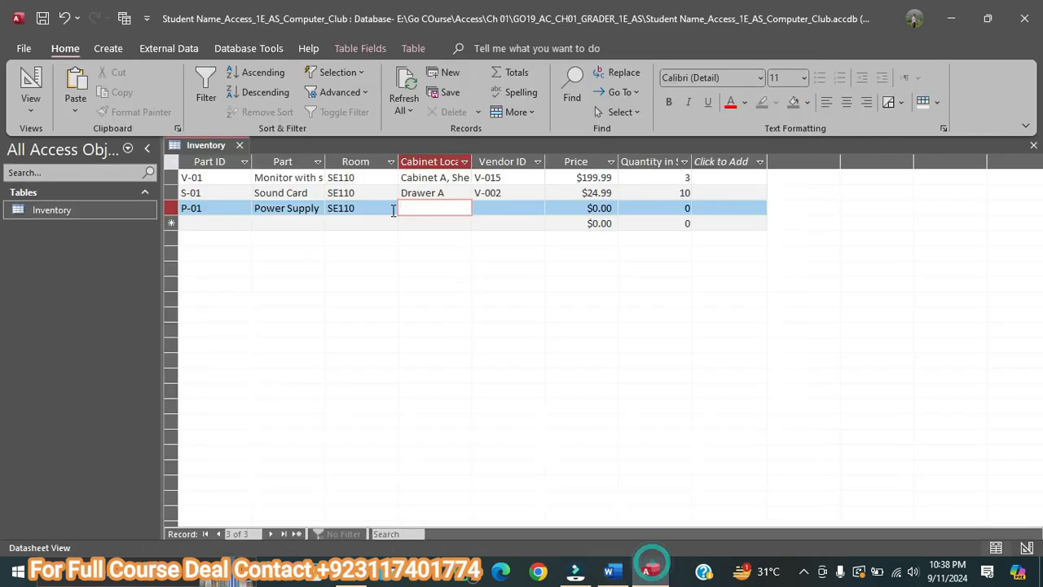
pyautogui.click(81, 79)
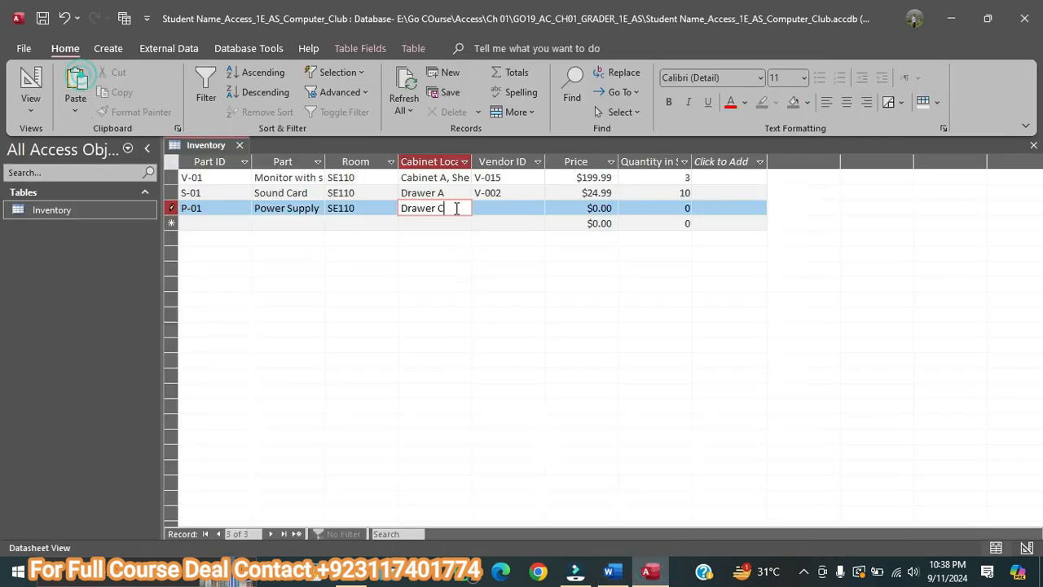
# Enter V-010 as the third record's Vendor ID in the Access Inventory table, copied from the Word instructions
pyautogui.click(499, 209)
pyautogui.click(613, 570)
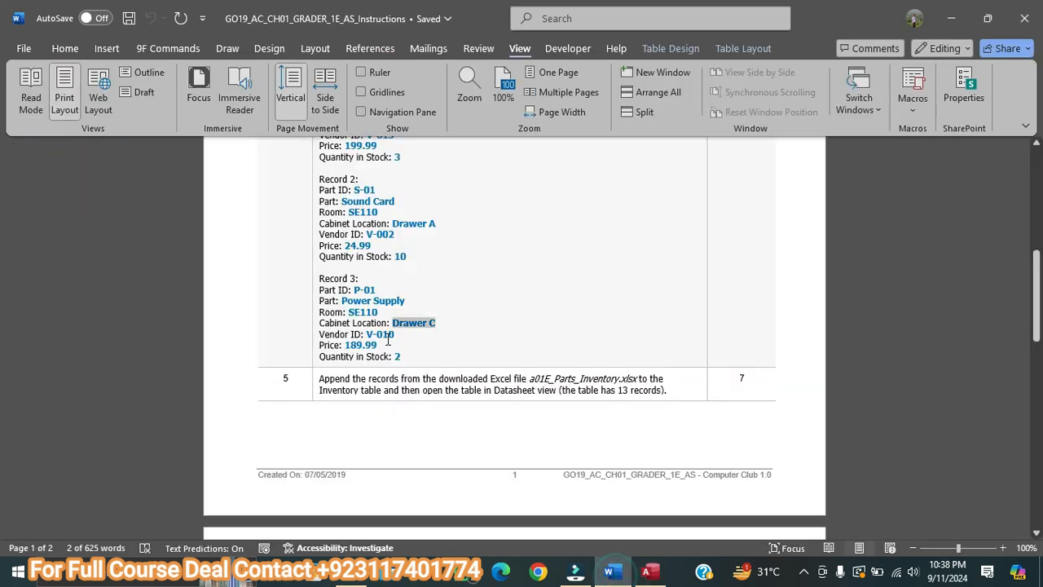
pyautogui.moveTo(366, 334); pyautogui.dragTo(394, 334)
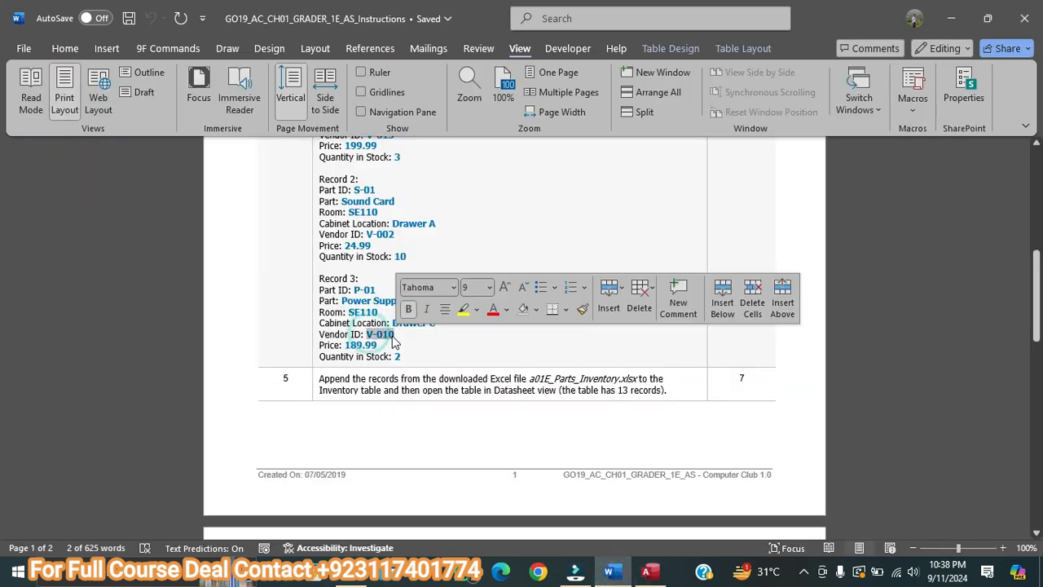
pyautogui.rightClick(391, 334)
pyautogui.click(427, 206)
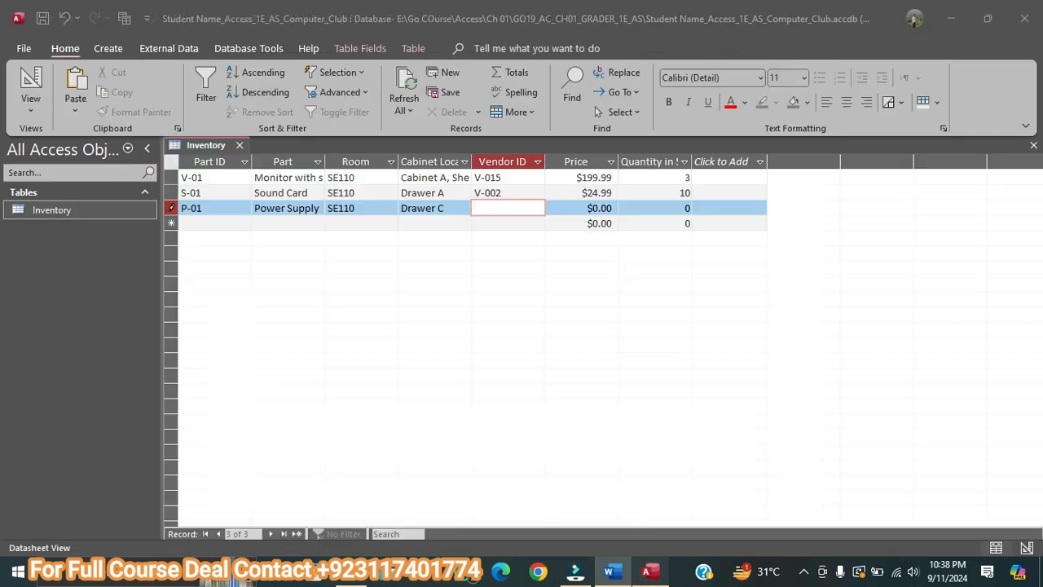
pyautogui.click(650, 571)
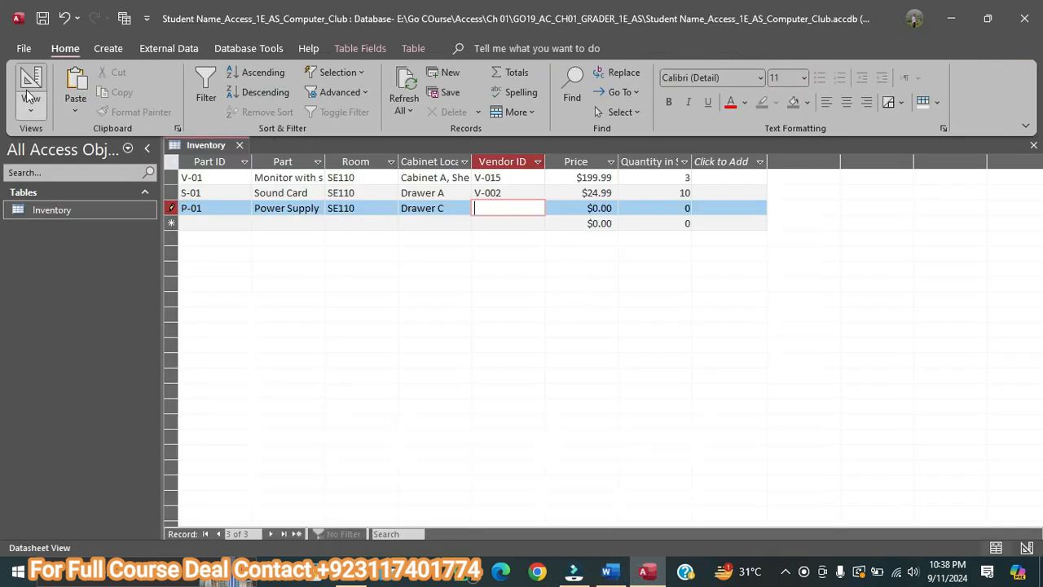
pyautogui.click(76, 81)
# Replace the third record's Price in the Access Inventory table with 189.99, copied from the Word instructions
pyautogui.click(568, 211)
pyautogui.click(606, 572)
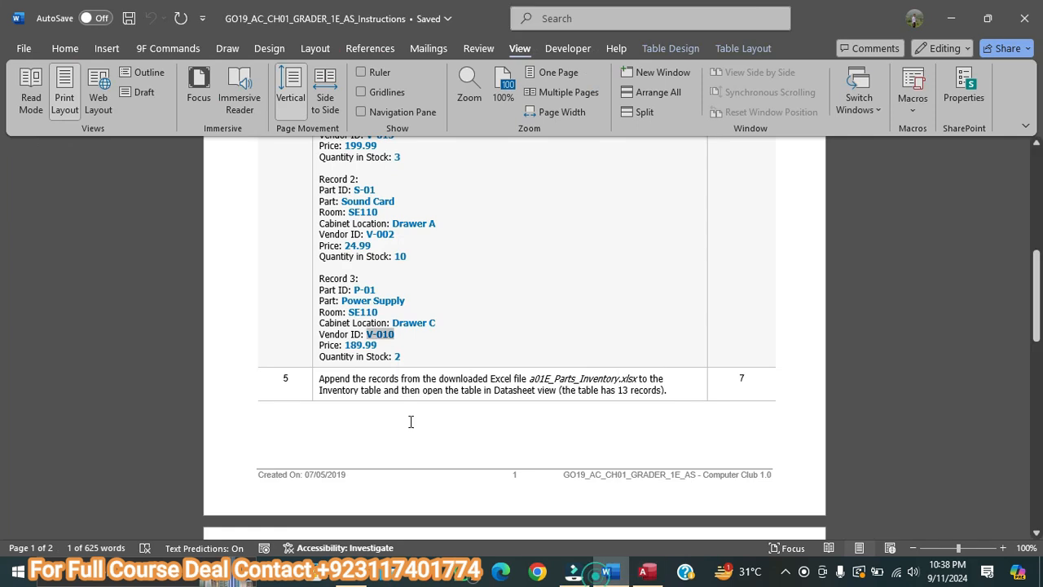
pyautogui.doubleClick(351, 346)
pyautogui.rightClick(359, 345)
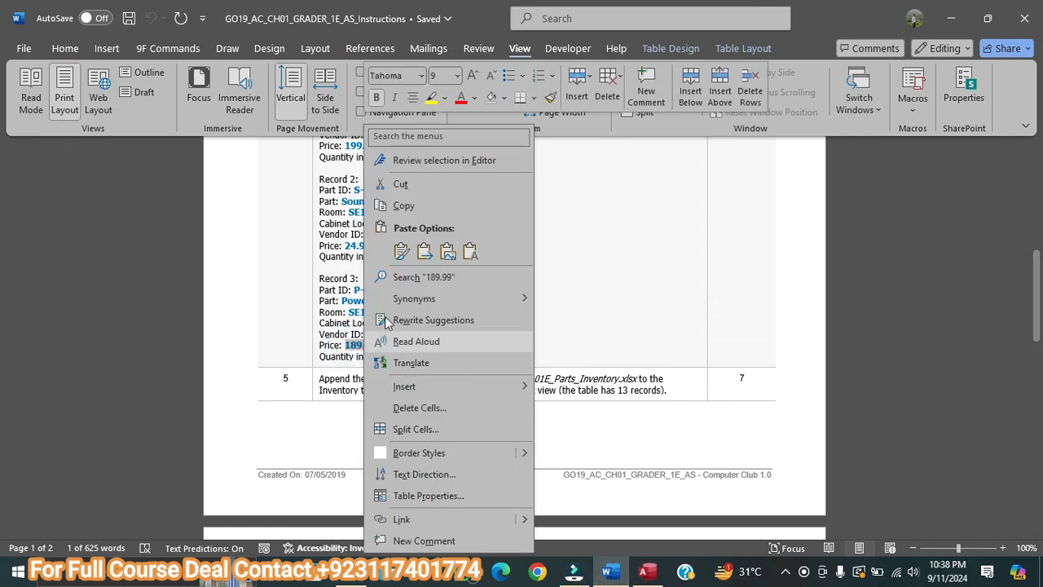
pyautogui.click(404, 206)
pyautogui.click(646, 572)
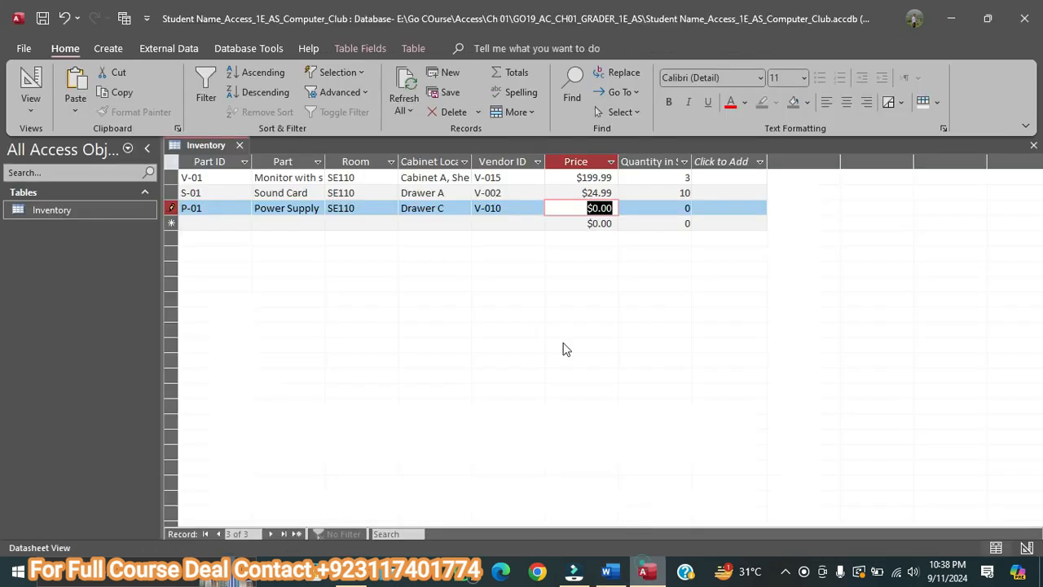
pyautogui.click(76, 83)
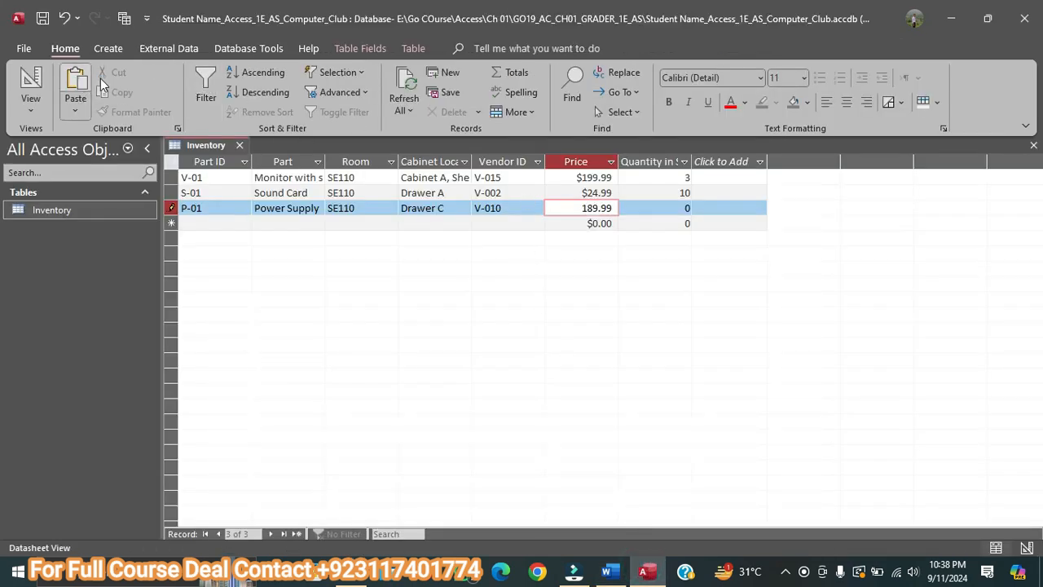
# Set the third record's Quantity in Stock in the Access Inventory table to 2, copied from the Word instructions
pyautogui.click(660, 210)
pyautogui.click(607, 572)
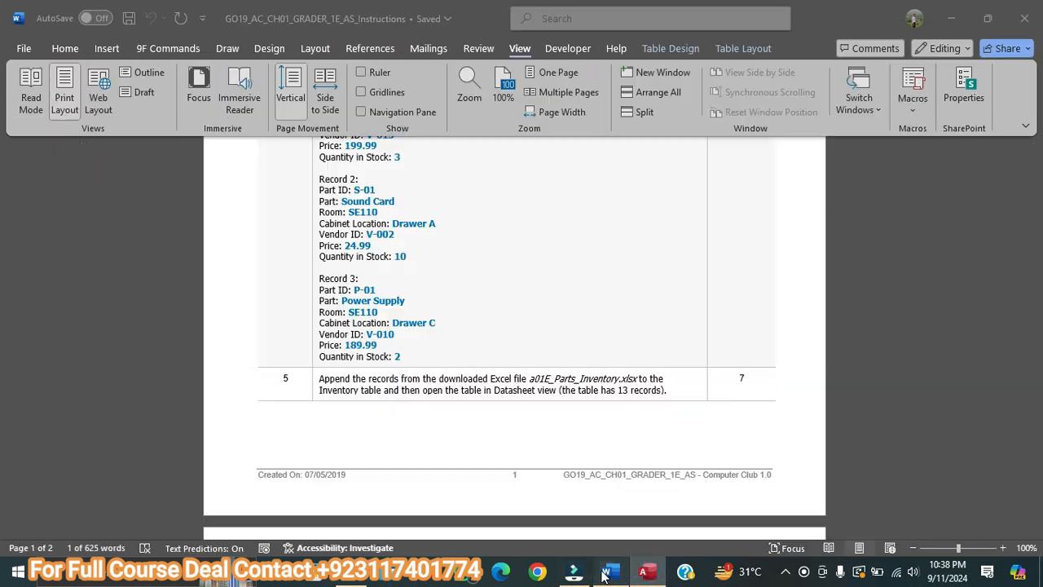
pyautogui.doubleClick(399, 357)
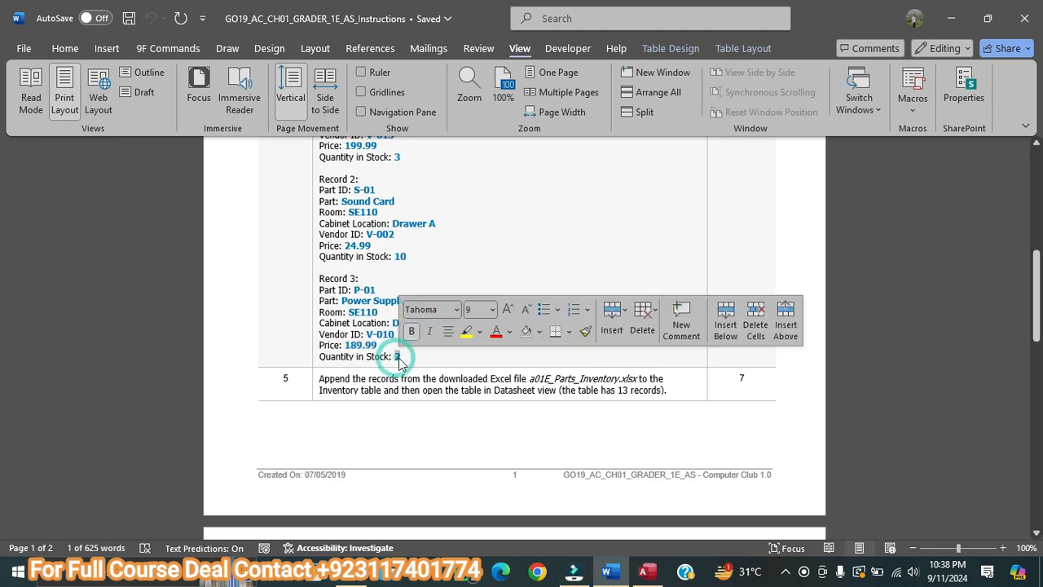
pyautogui.rightClick(399, 359)
pyautogui.click(493, 205)
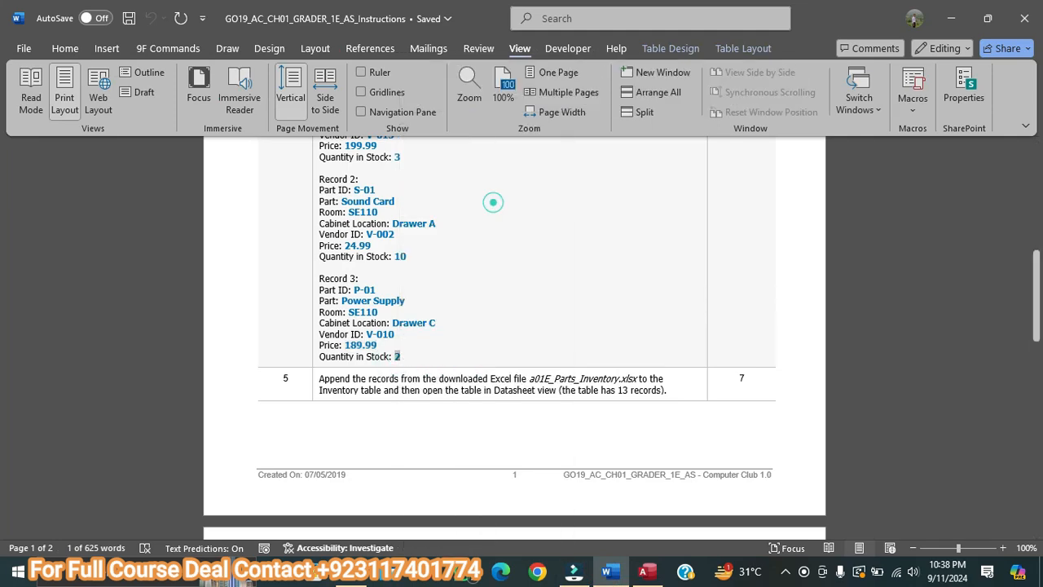
pyautogui.hotkey('alt', 'Tab')
pyautogui.doubleClick(662, 205)
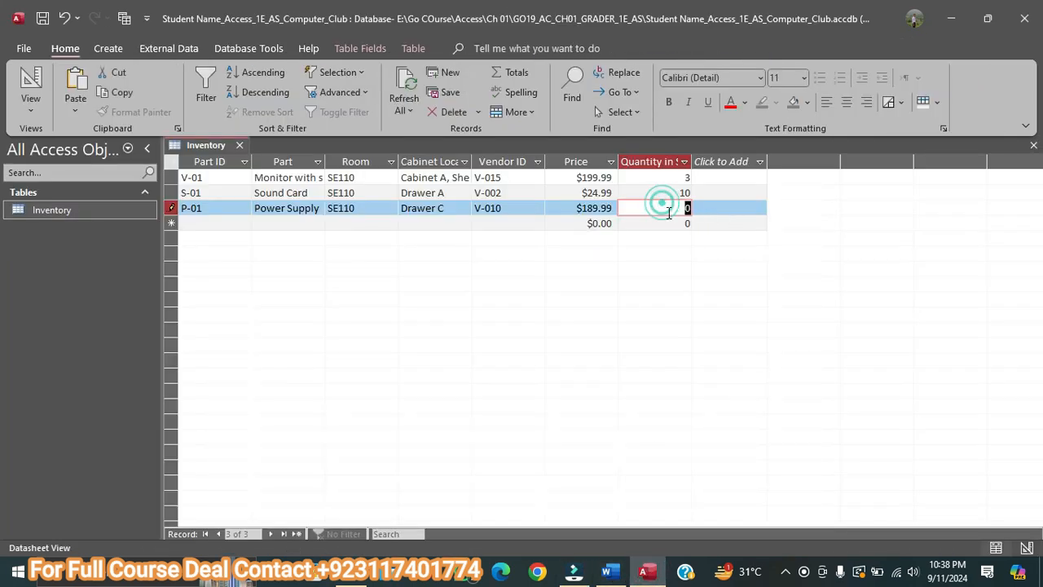
pyautogui.click(75, 88)
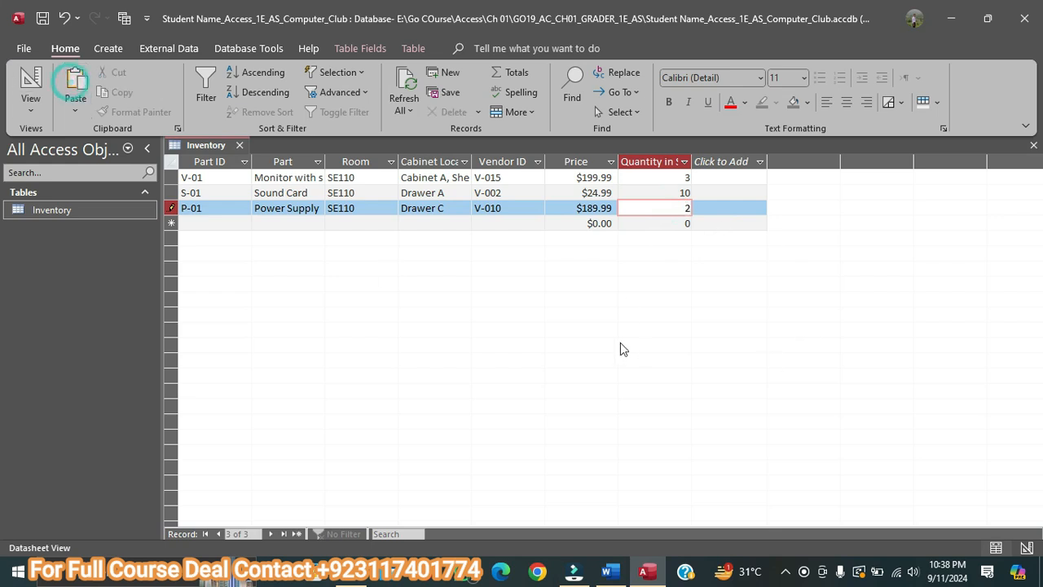
# Check the next task in the Word instructions, and save and close the Inventory table in Access
pyautogui.click(642, 347)
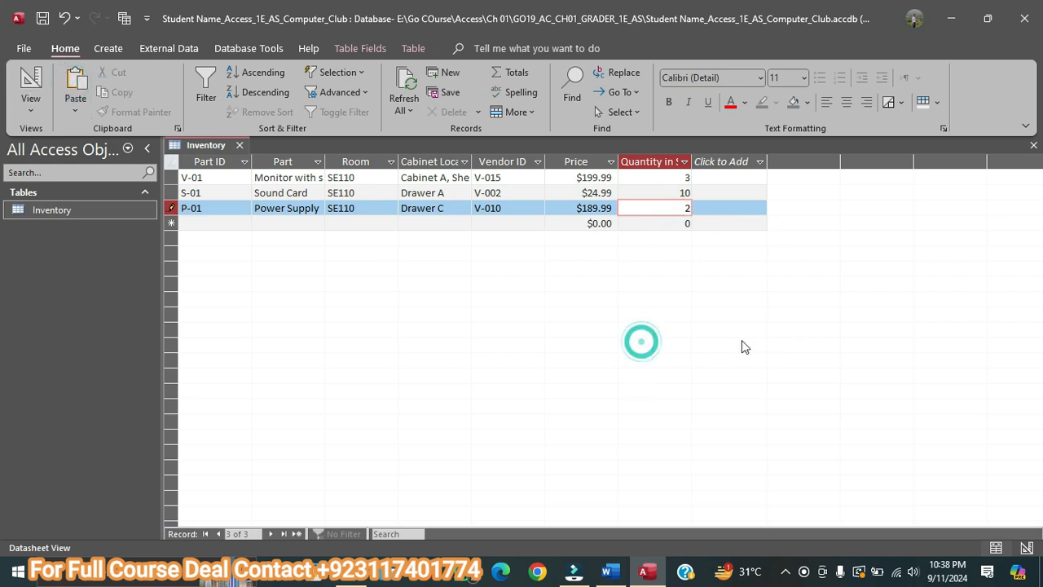
pyautogui.click(610, 572)
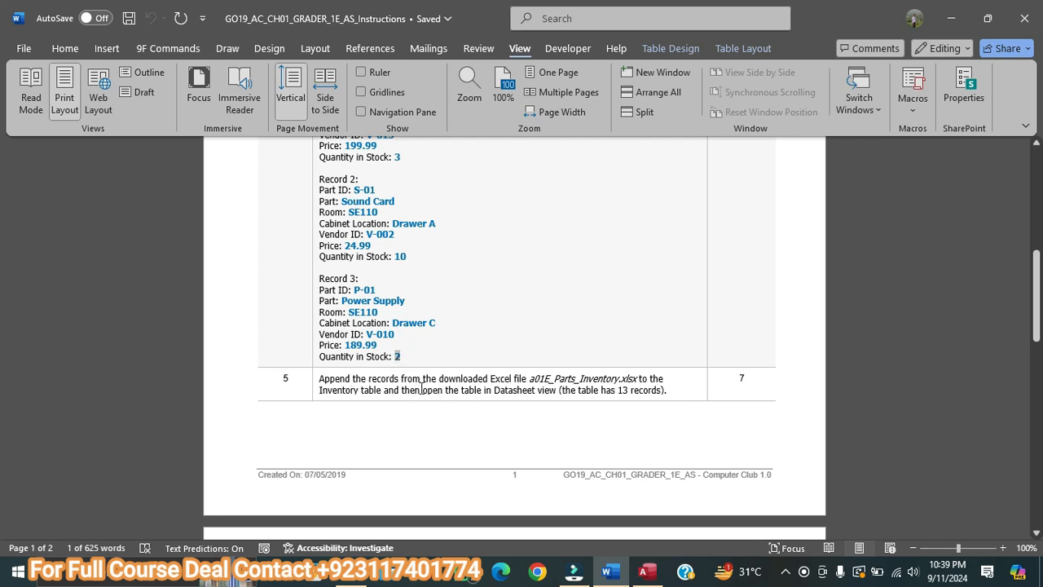
pyautogui.click(639, 575)
pyautogui.rightClick(213, 149)
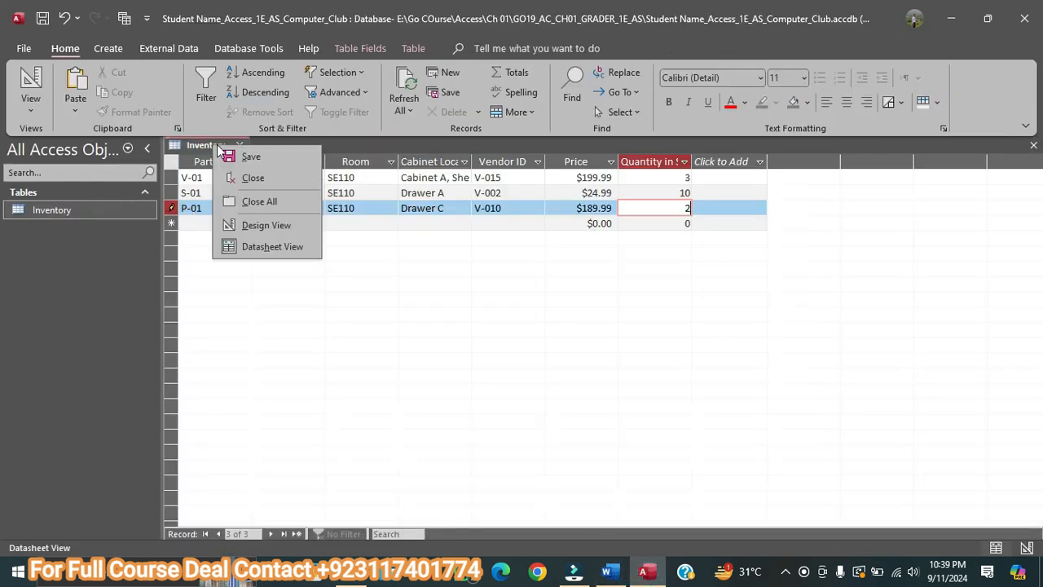
pyautogui.click(226, 155)
pyautogui.click(240, 145)
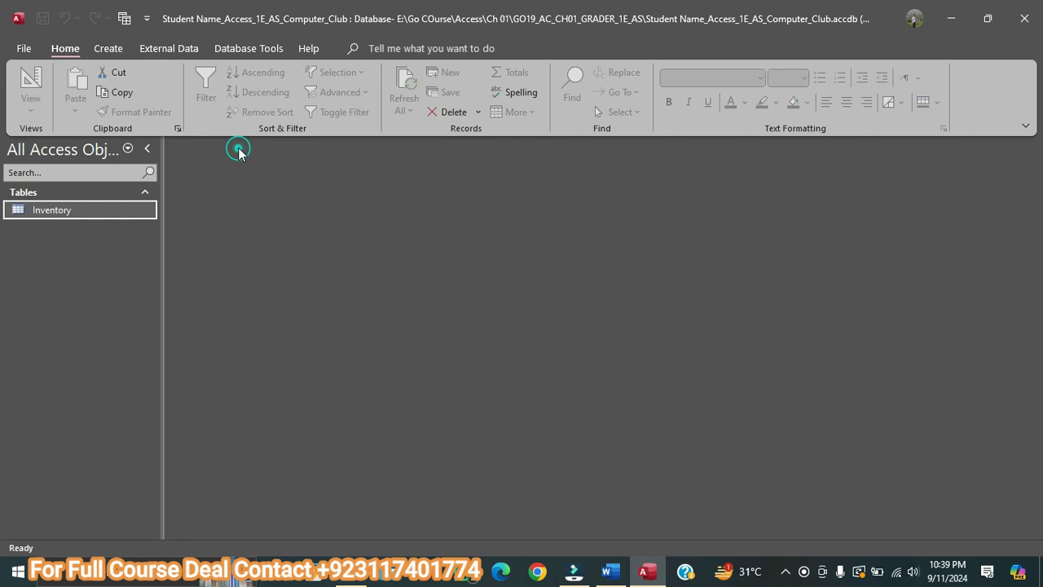
# Read instruction 5 in Word, and start importing an Excel spreadsheet as a new data source in Access
pyautogui.click(606, 572)
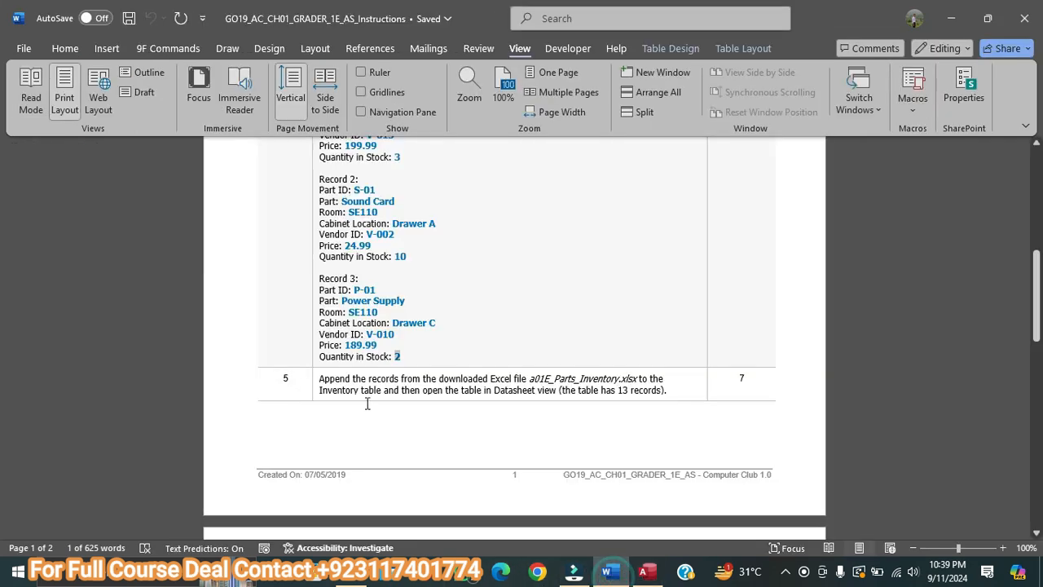
pyautogui.scroll(-2, 359, 391)
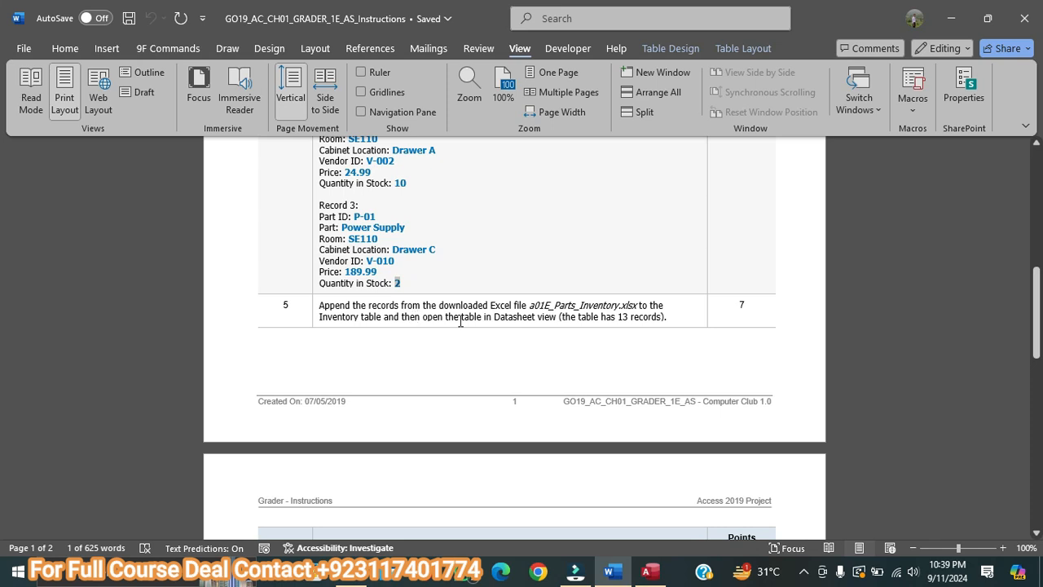
pyautogui.click(649, 571)
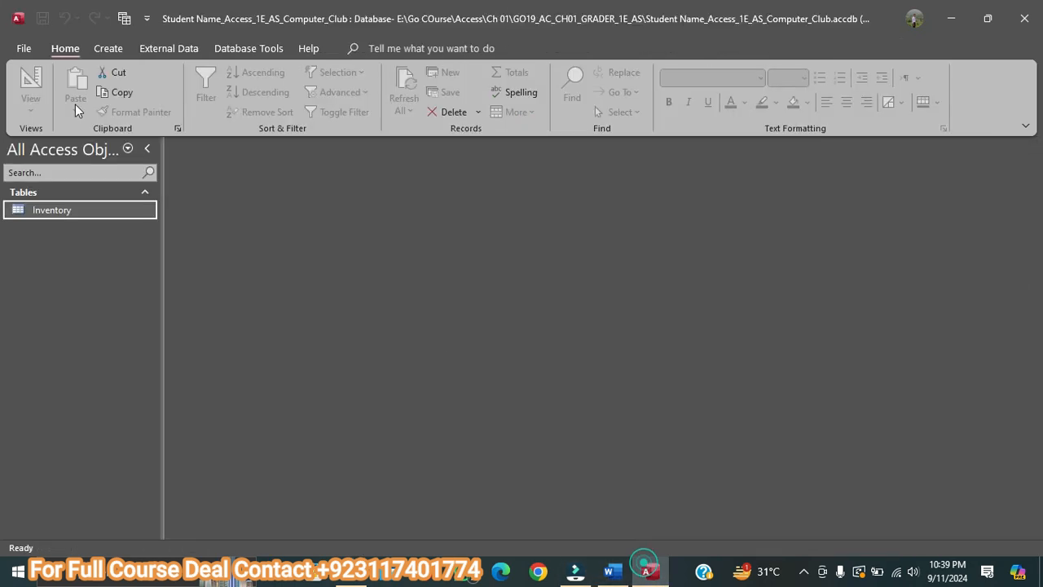
pyautogui.click(51, 209)
pyautogui.click(232, 50)
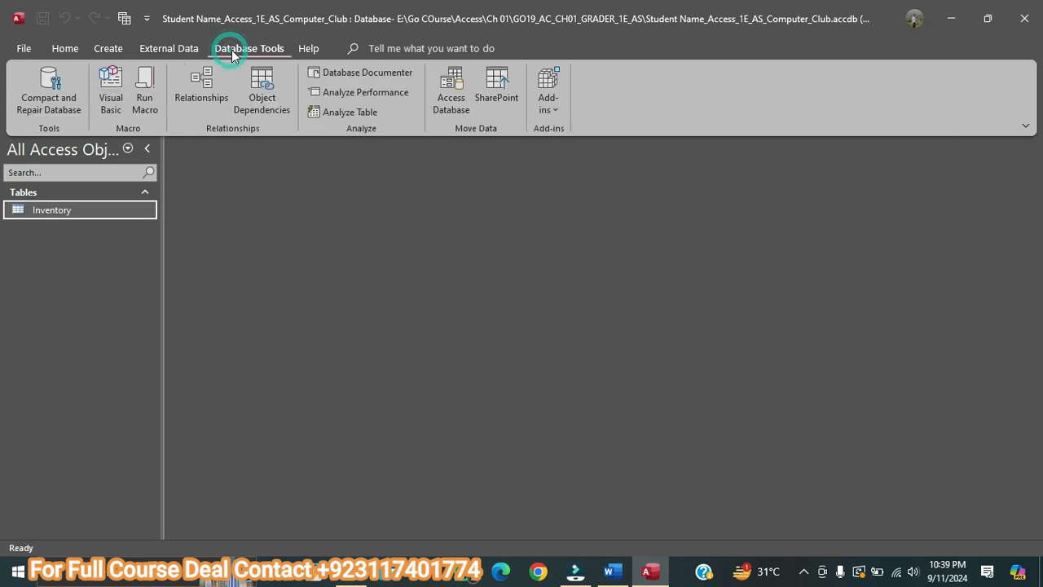
pyautogui.click(183, 48)
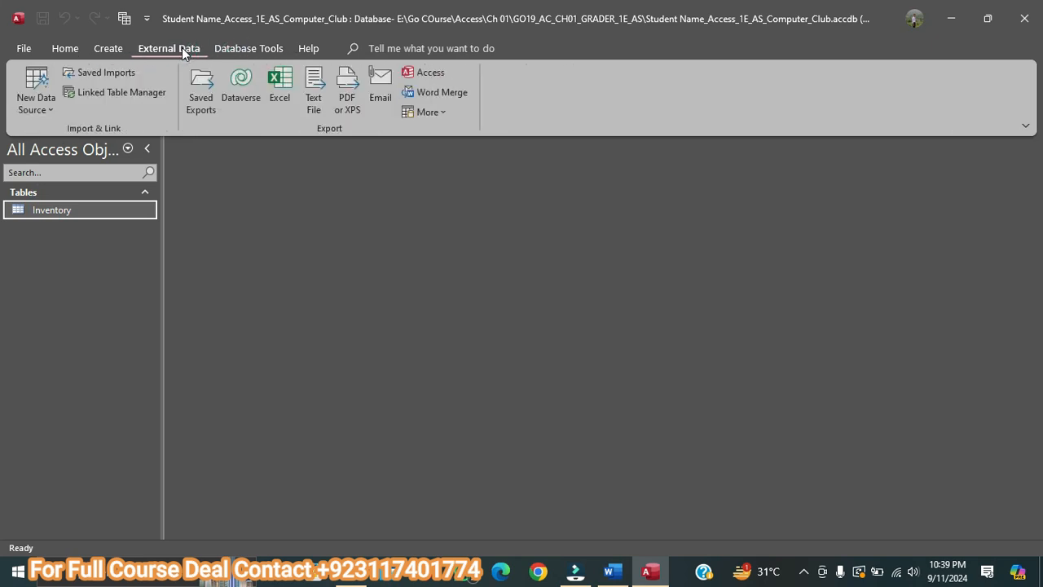
pyautogui.click(36, 90)
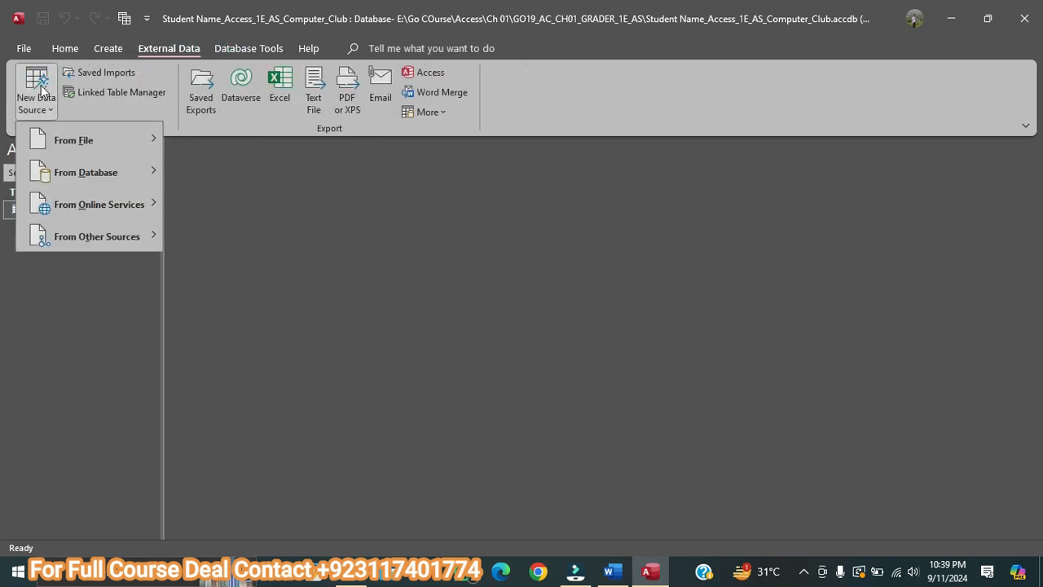
pyautogui.moveTo(78, 147)
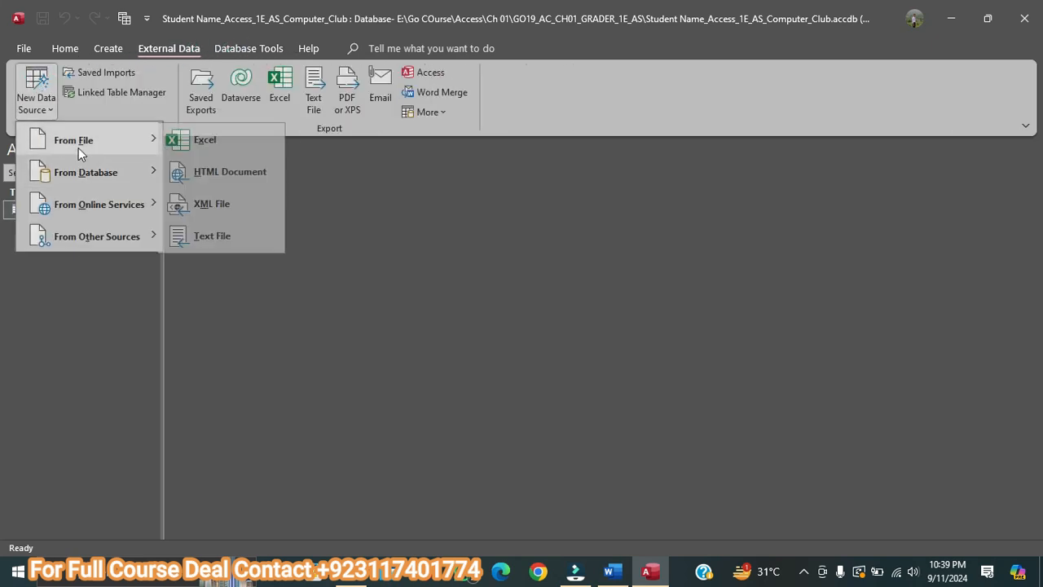
pyautogui.click(193, 142)
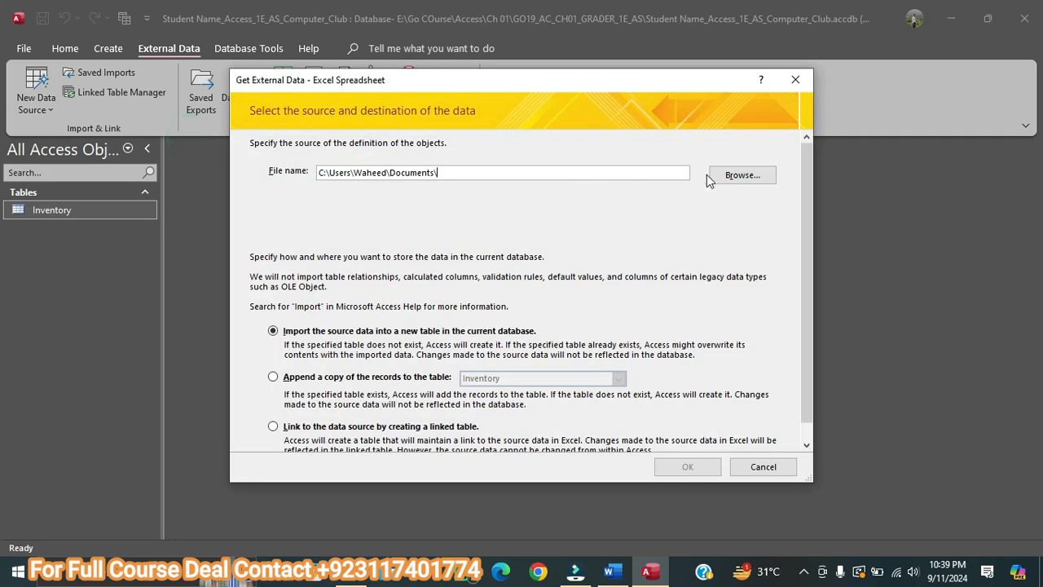
# Choose a01E_Parts_Inventory from the GO19_AC_CH01_GRADER_1E_AS project folder in Ch 01 on drive E as the import source
pyautogui.click(730, 174)
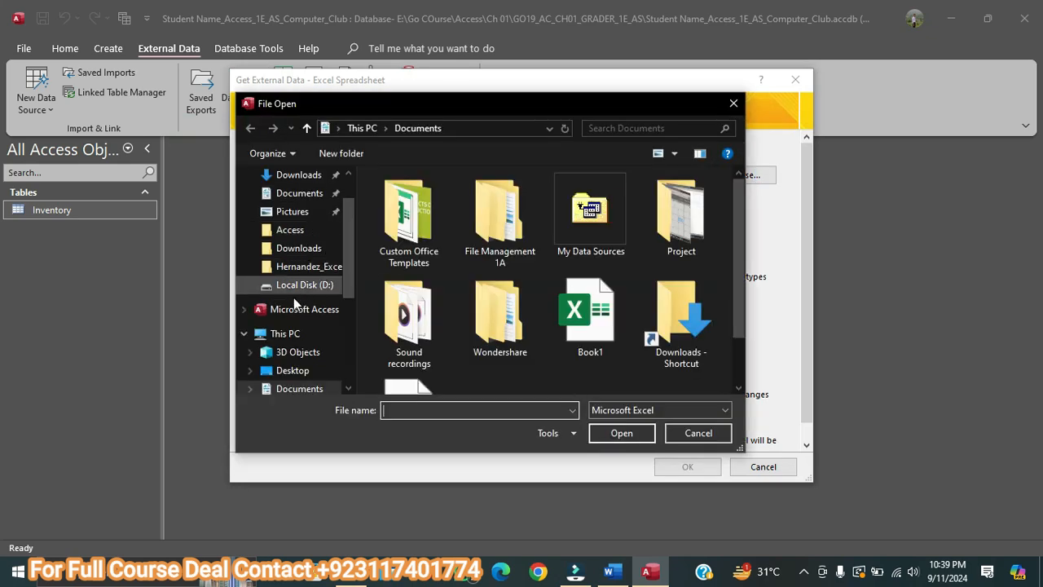
pyautogui.scroll(-1, 337, 274)
pyautogui.scroll(-2, 311, 367)
pyautogui.click(314, 365)
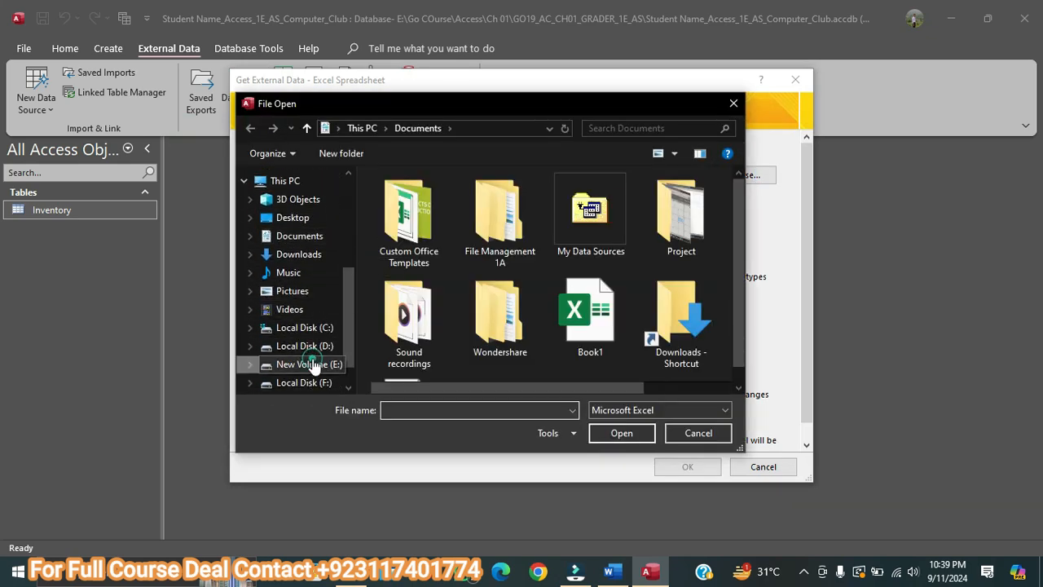
pyautogui.doubleClick(414, 293)
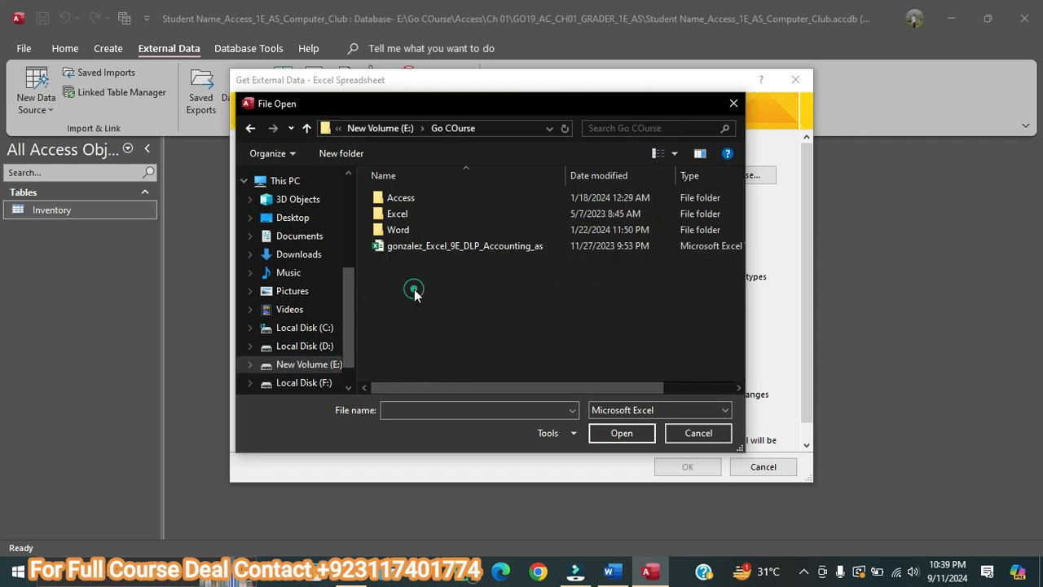
pyautogui.doubleClick(398, 198)
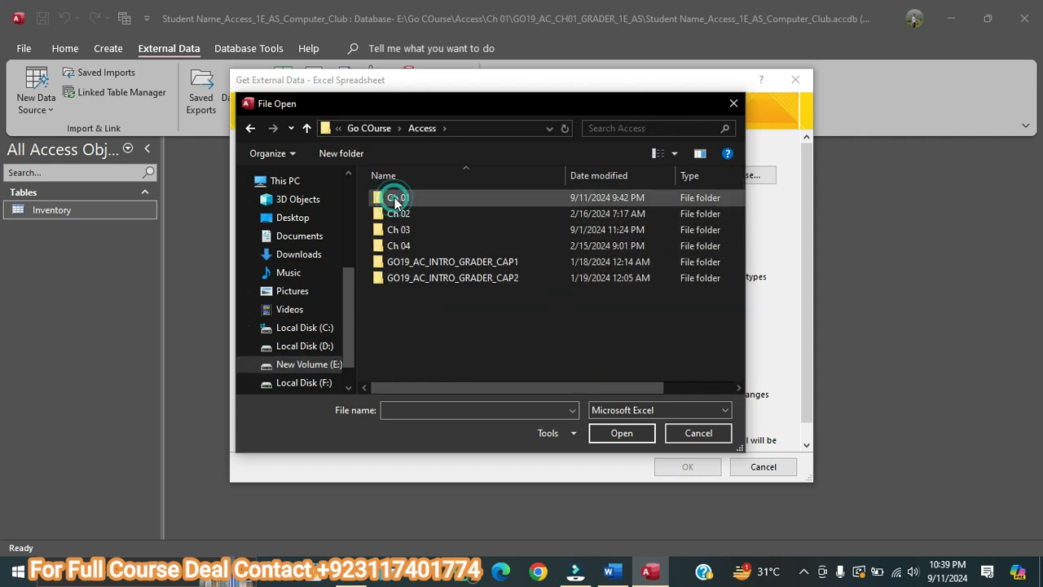
pyautogui.doubleClick(396, 200)
pyautogui.doubleClick(396, 200)
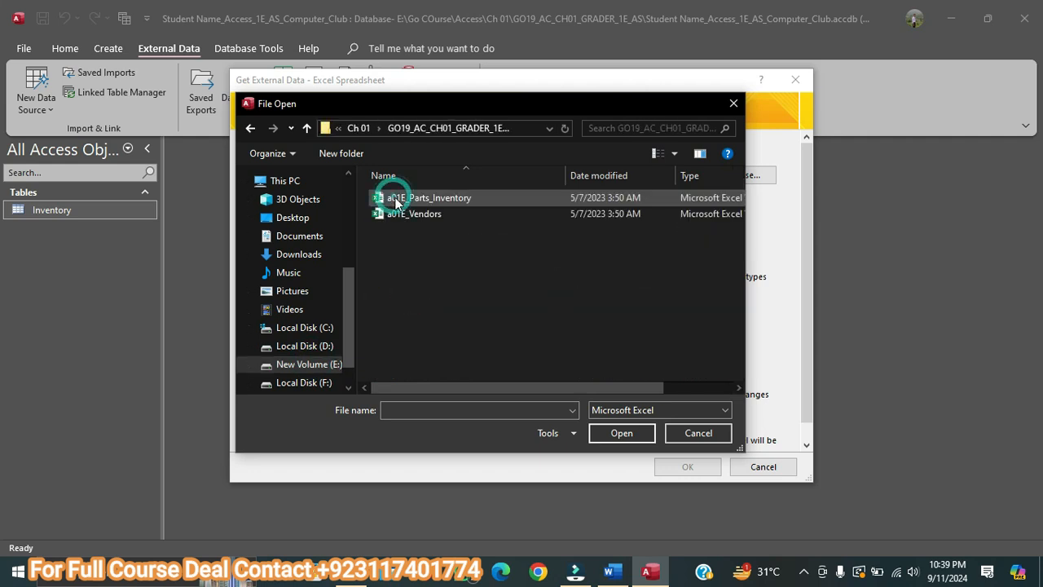
pyautogui.click(399, 202)
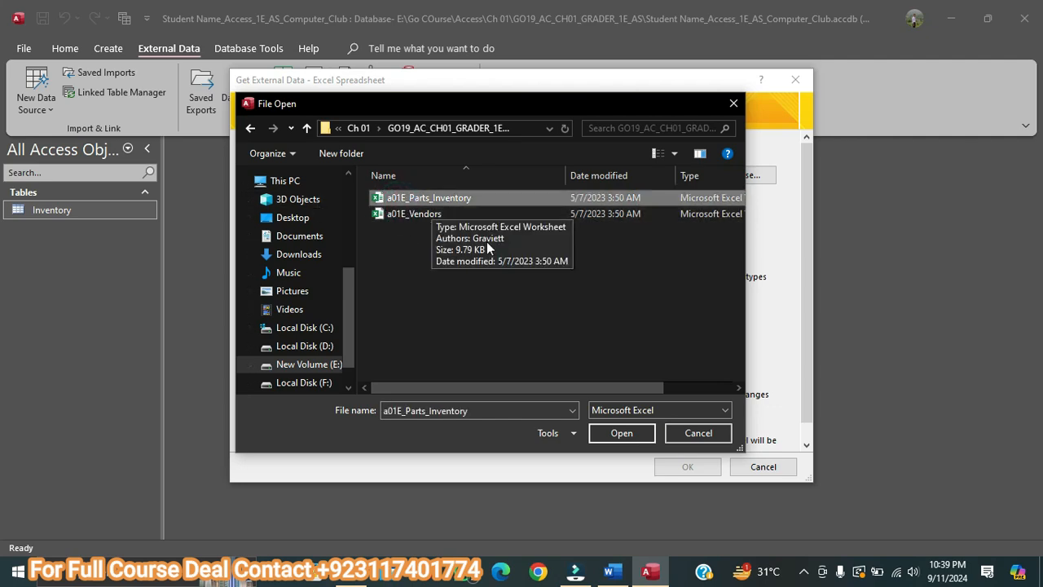
pyautogui.click(613, 433)
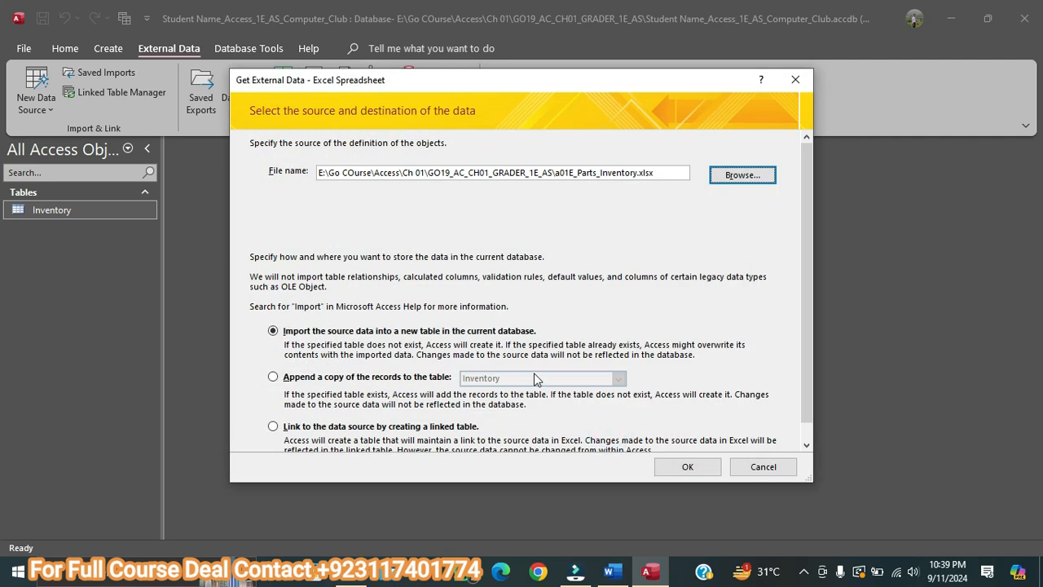
# Append the spreadsheet's records to the Inventory table and finish the import without saving the import steps
pyautogui.click(293, 377)
pyautogui.click(503, 381)
pyautogui.click(498, 392)
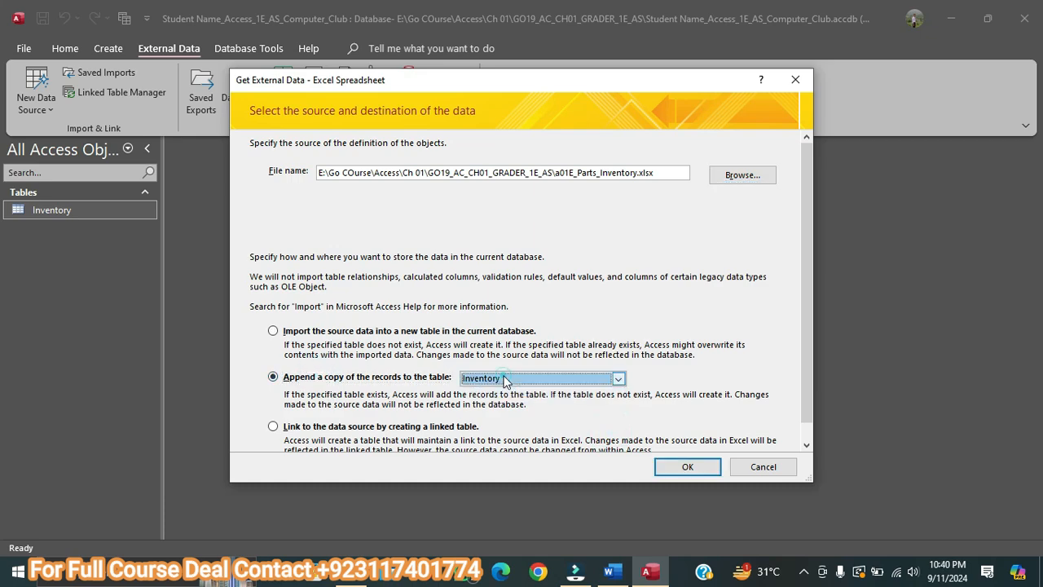
pyautogui.click(680, 467)
pyautogui.click(654, 436)
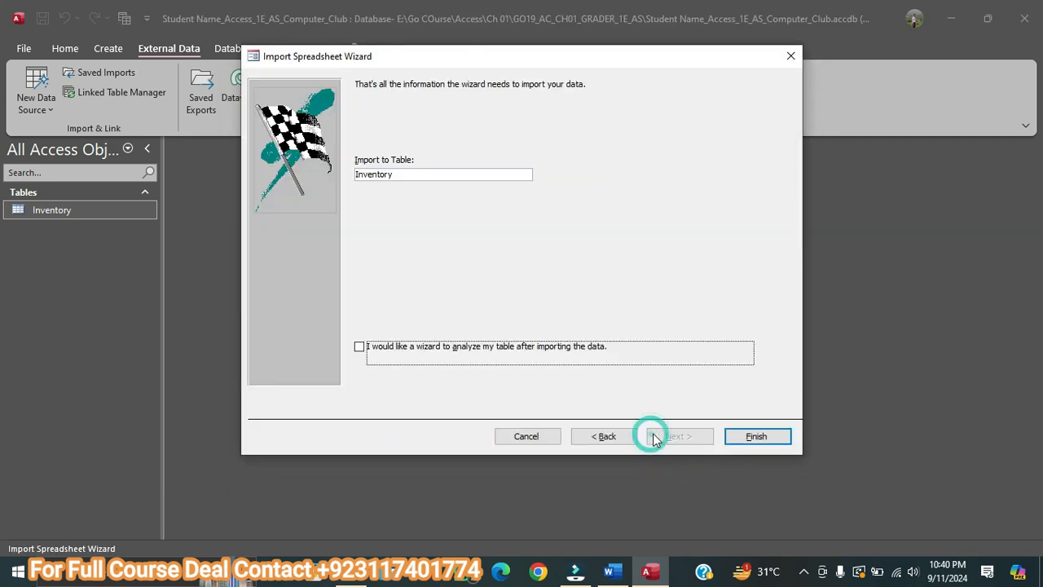
pyautogui.click(756, 437)
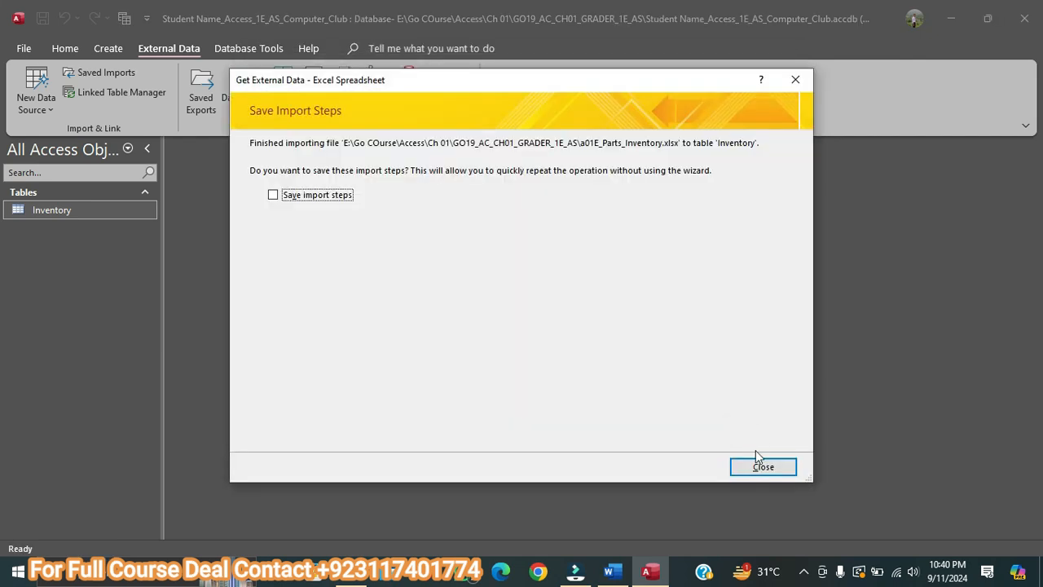
pyautogui.click(757, 458)
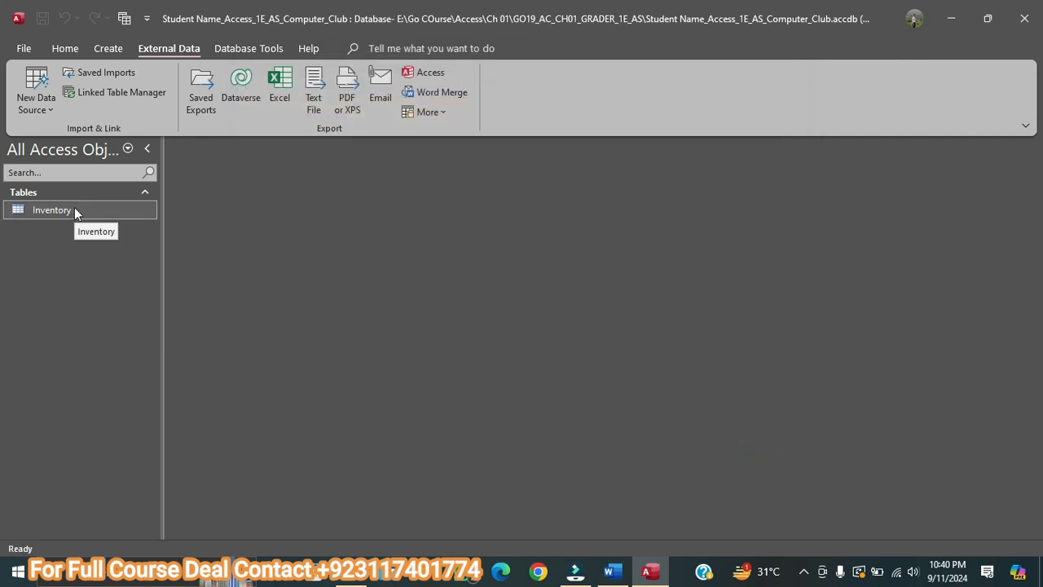
# Open the Inventory table in Datasheet view, check it against the Word instructions, and save and close it
pyautogui.doubleClick(74, 209)
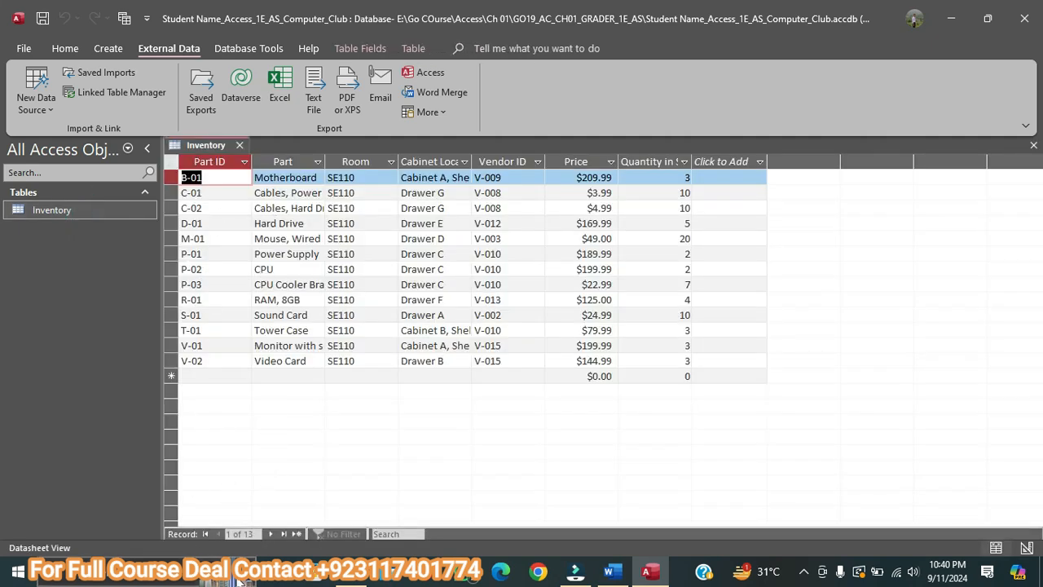
pyautogui.click(613, 572)
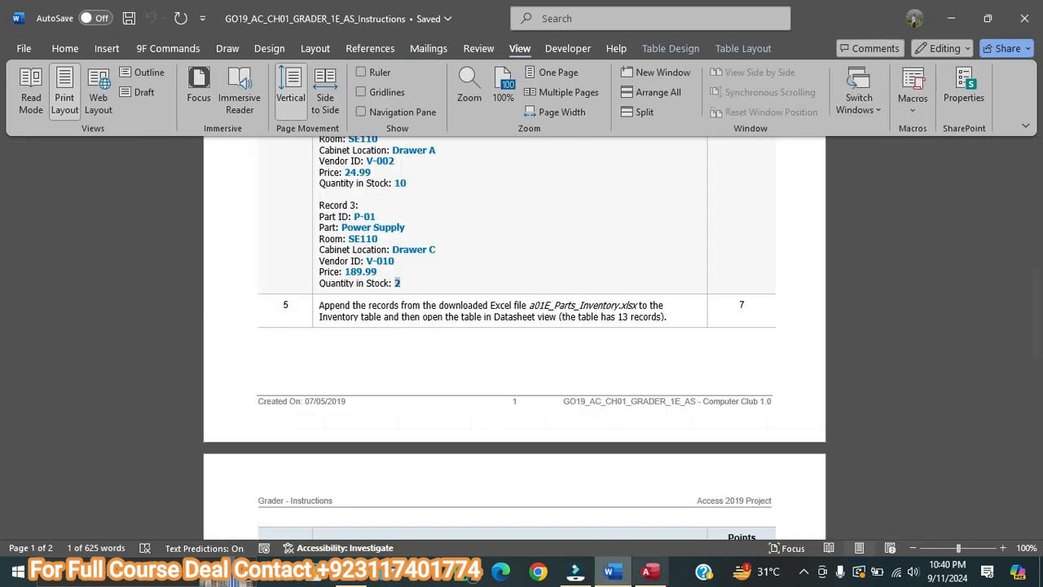
pyautogui.click(648, 572)
pyautogui.rightClick(209, 150)
pyautogui.click(235, 155)
pyautogui.click(238, 147)
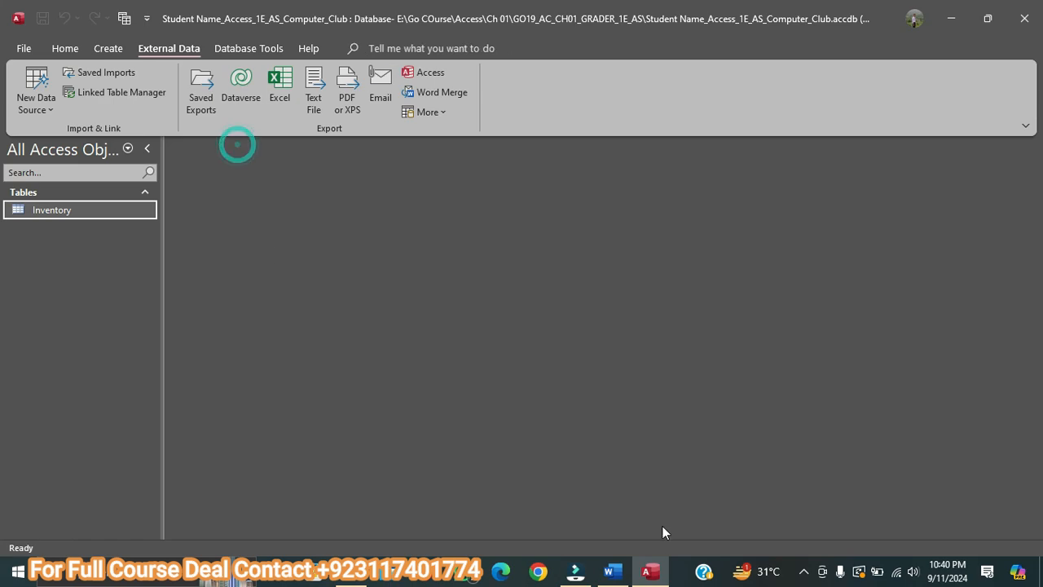
# Read instructions 6 to 15 in Word, and open the Inventory table in Design view in Access
pyautogui.click(624, 572)
pyautogui.scroll(-6, 496, 330)
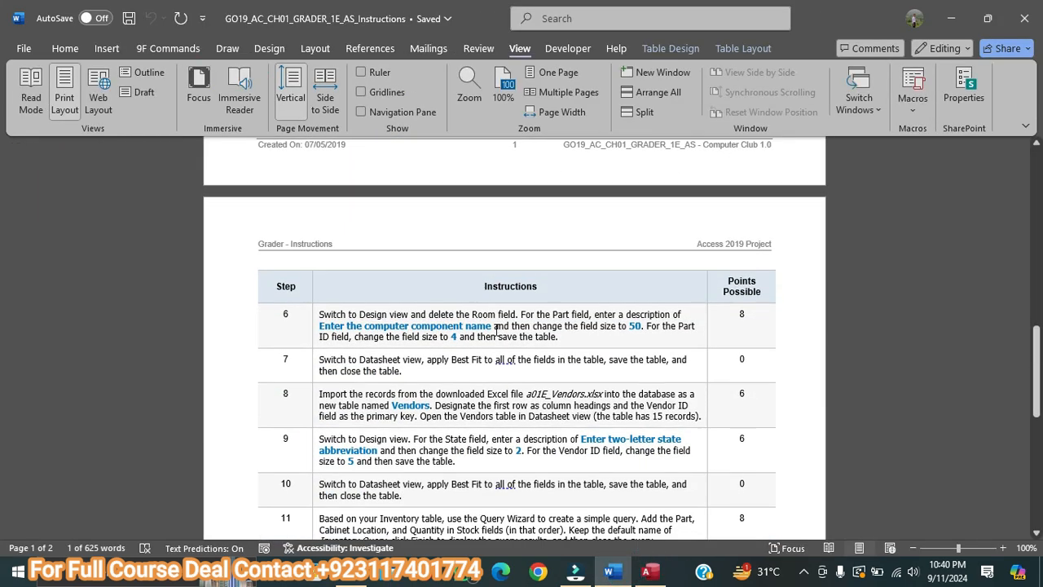
pyautogui.scroll(-6, 496, 330)
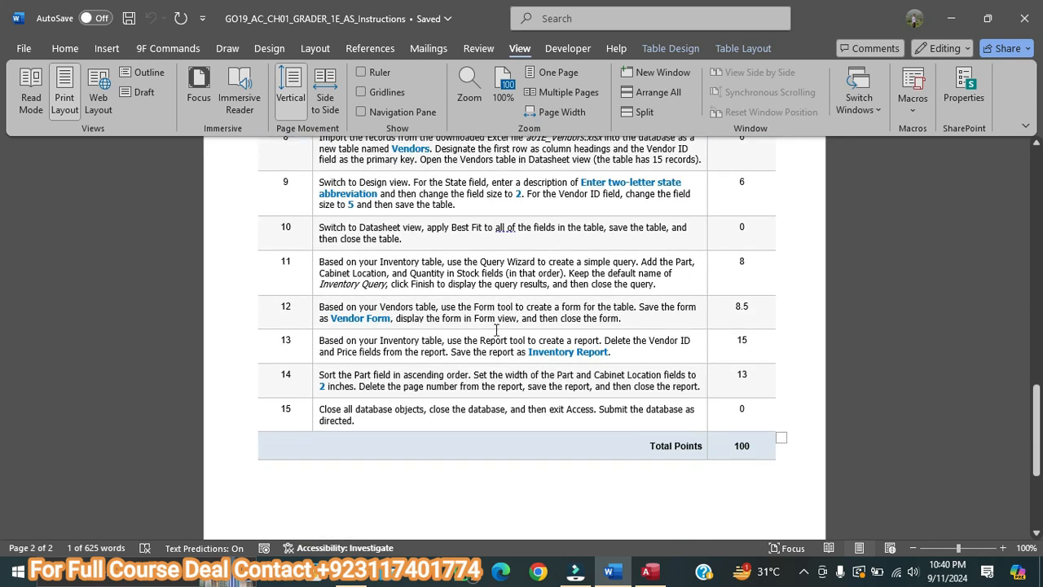
pyautogui.scroll(6, 496, 330)
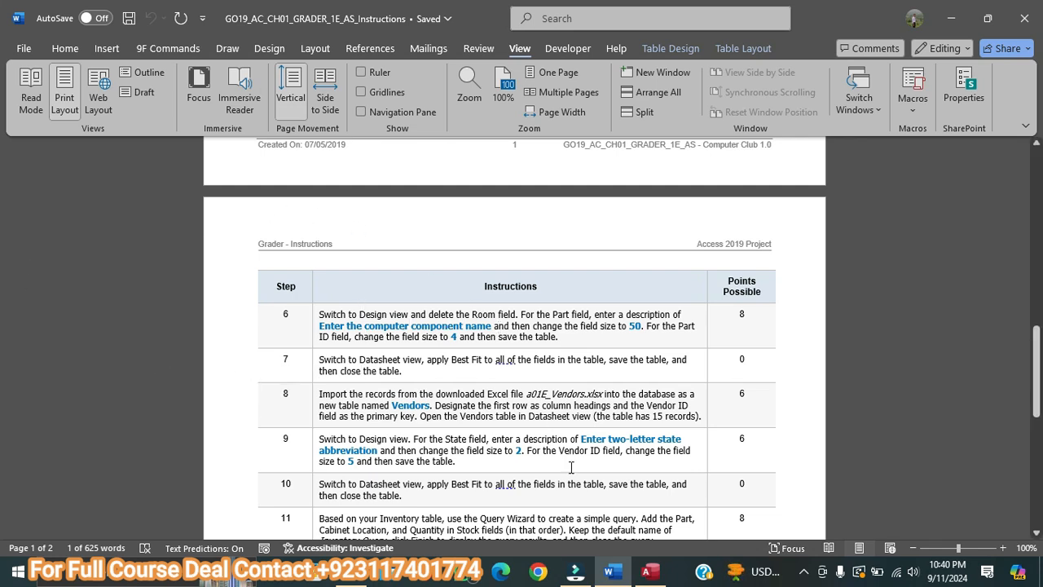
pyautogui.click(649, 572)
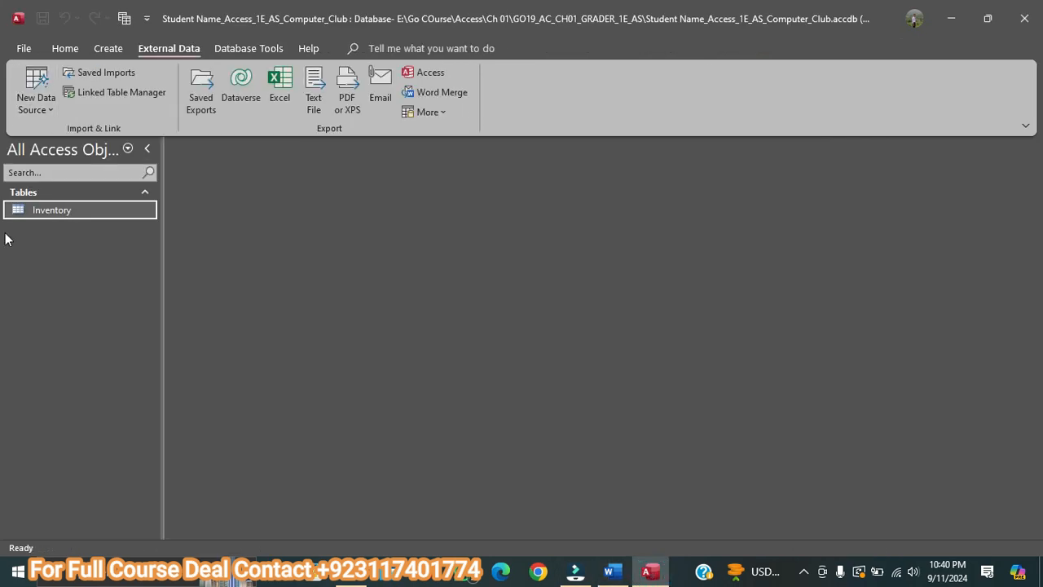
pyautogui.doubleClick(51, 211)
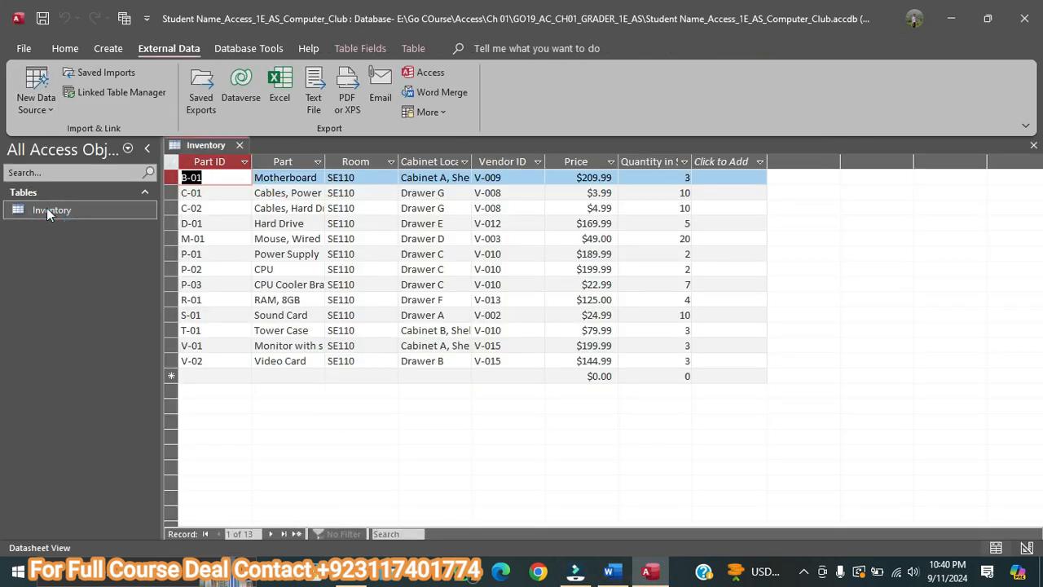
pyautogui.rightClick(46, 208)
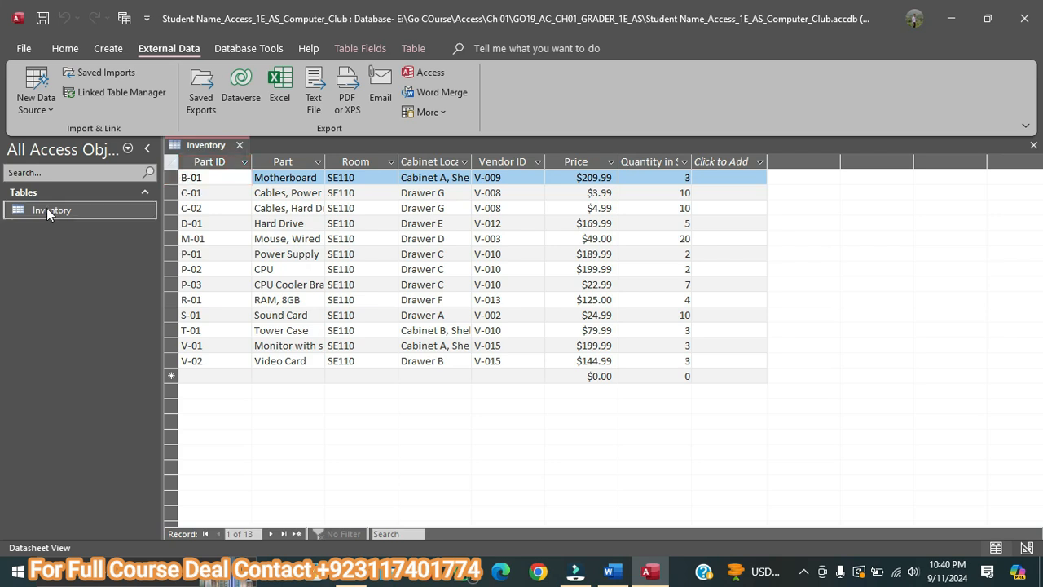
pyautogui.click(101, 243)
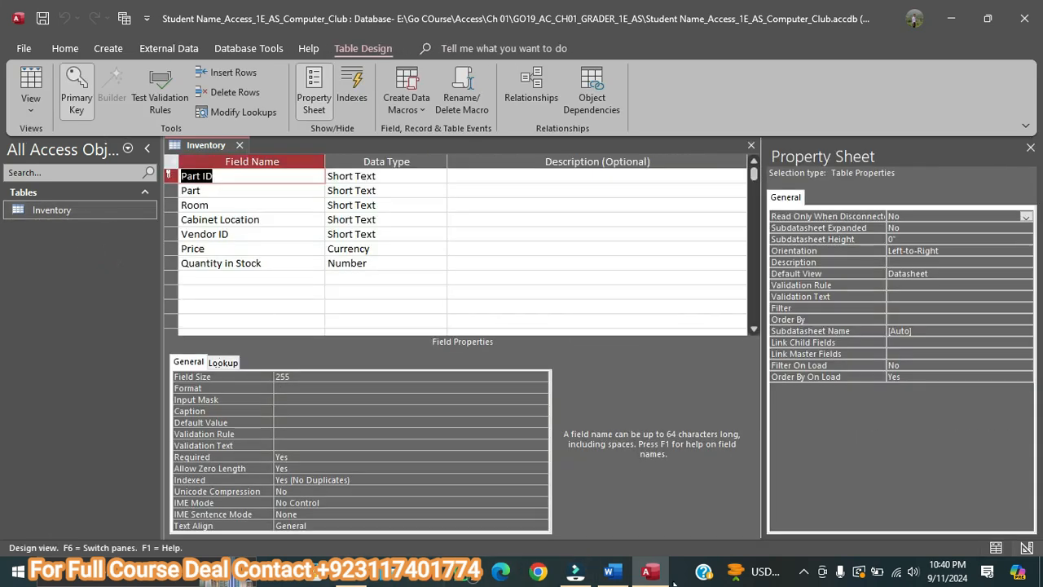
pyautogui.click(612, 571)
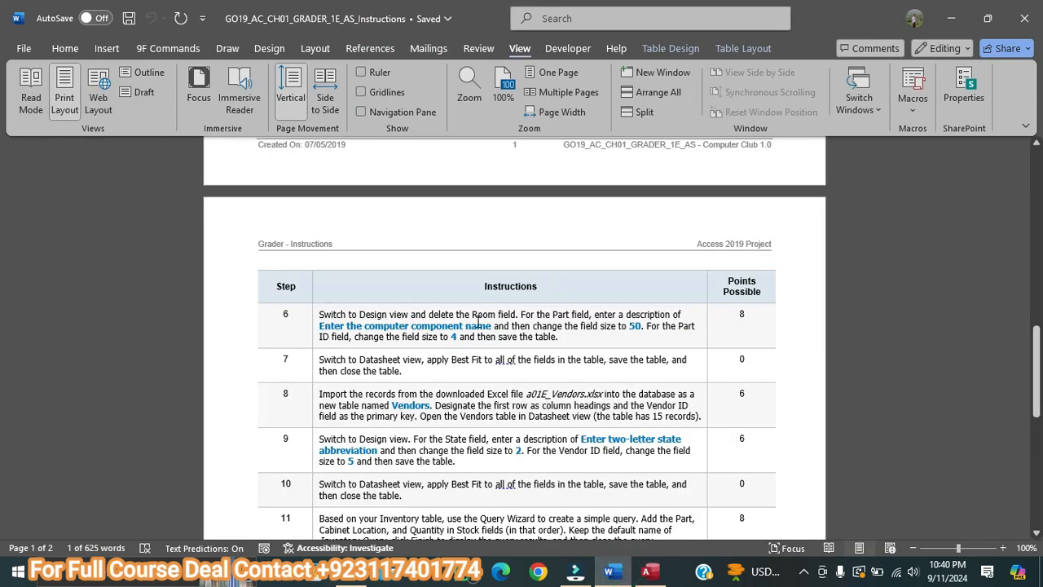
pyautogui.click(649, 573)
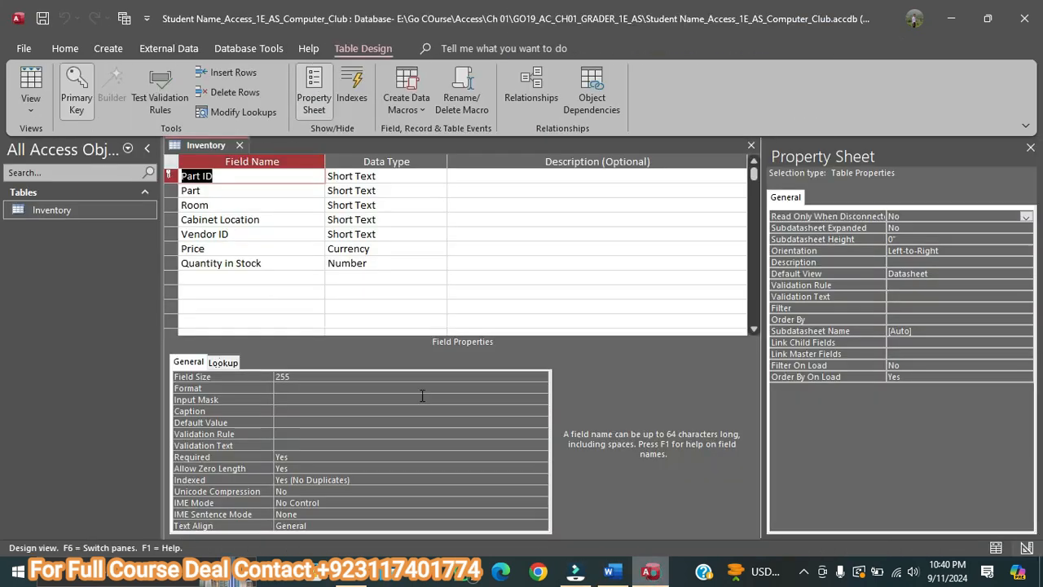
# Permanently delete the Room field from the Inventory table and close the Property Sheet
pyautogui.click(173, 205)
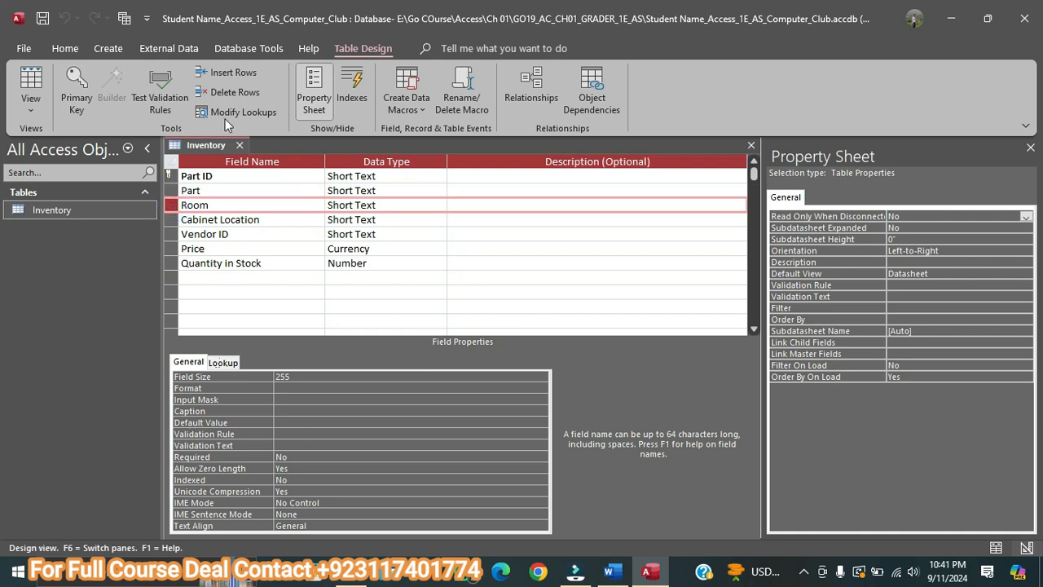
pyautogui.click(231, 91)
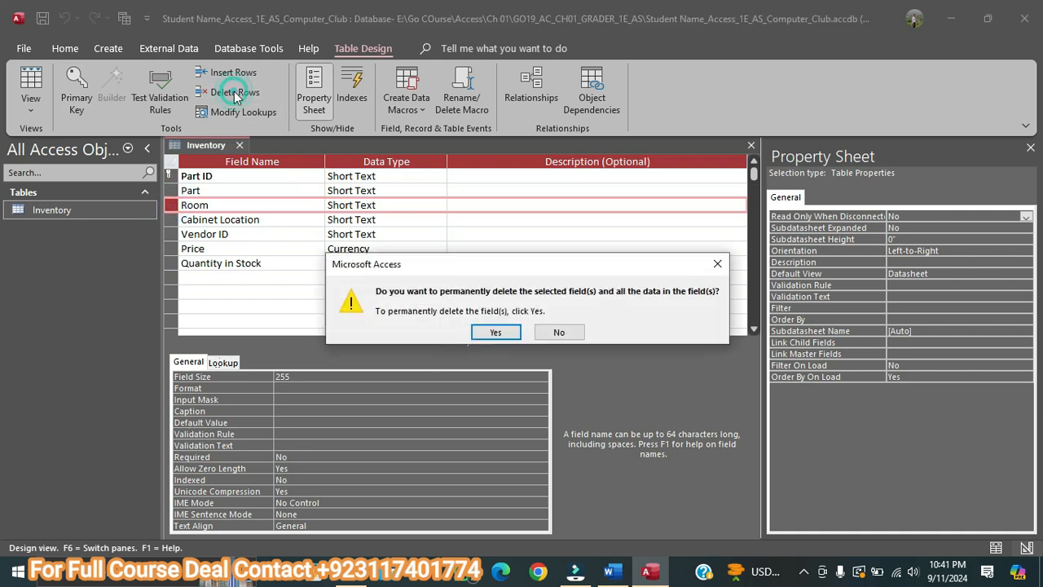
pyautogui.click(481, 329)
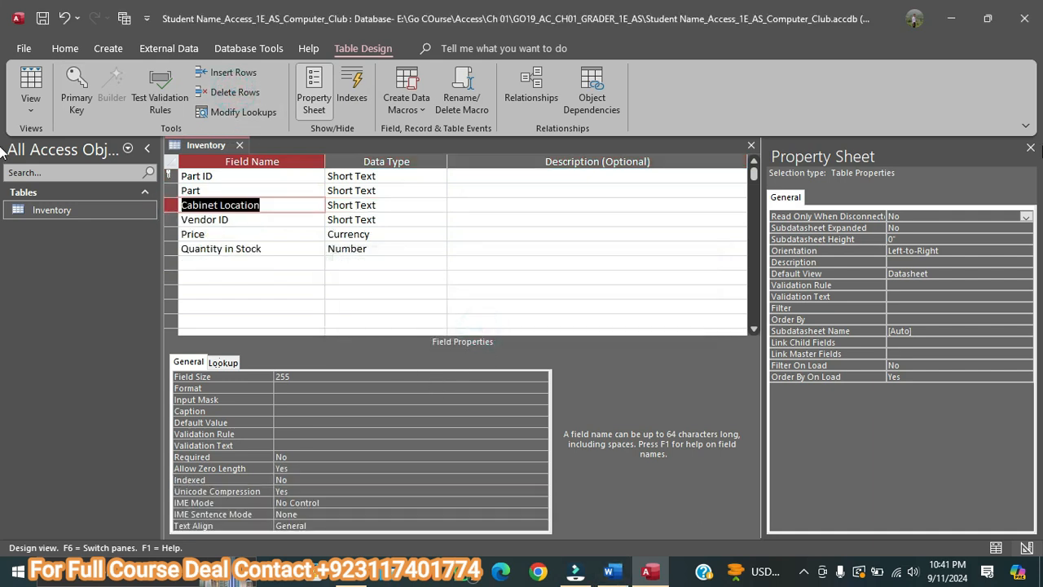
pyautogui.click(1030, 147)
# Copy "Enter the computer component name" from instruction 6 in Word and paste it as the Part field's description in Access
pyautogui.click(613, 572)
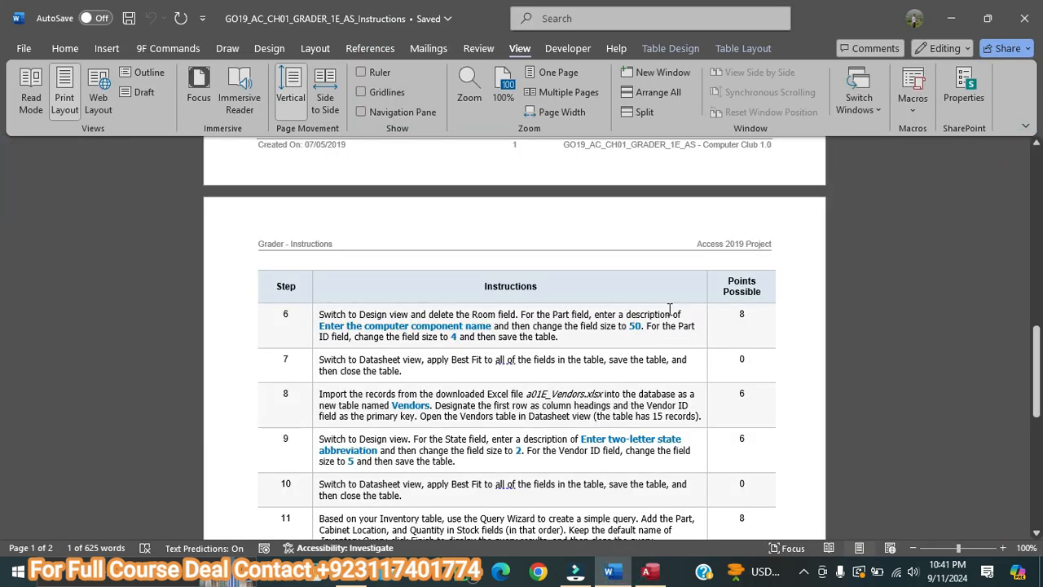
pyautogui.moveTo(319, 325); pyautogui.dragTo(492, 326)
pyautogui.hotkey('ctrl', 'c')
pyautogui.click(81, 52)
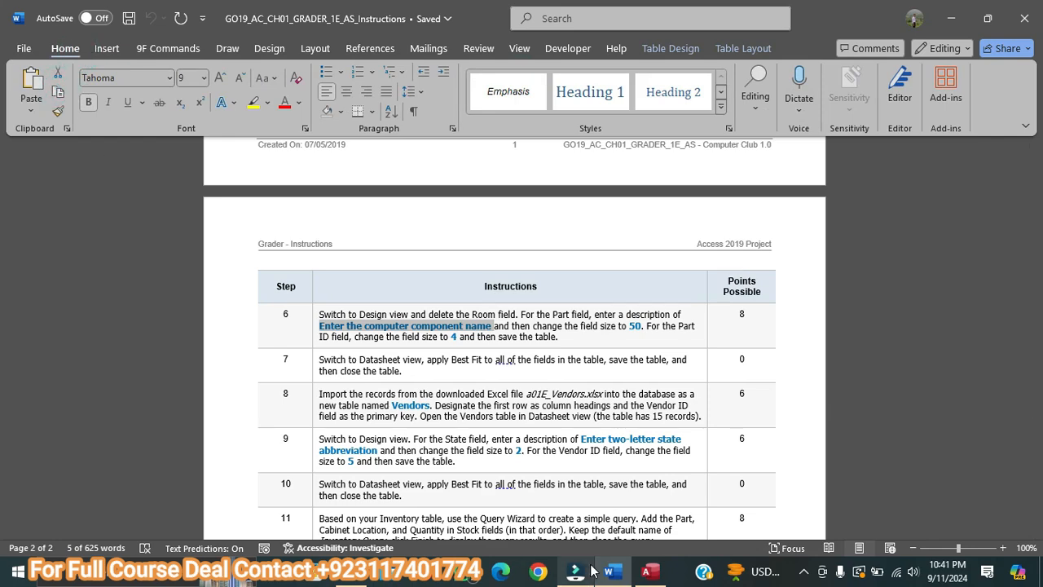
pyautogui.click(649, 572)
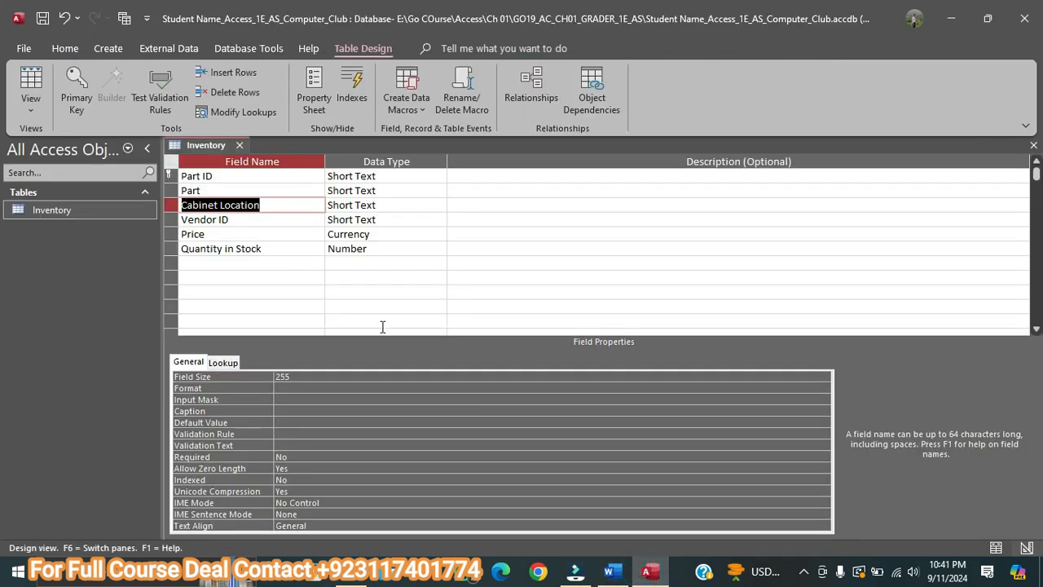
pyautogui.click(613, 572)
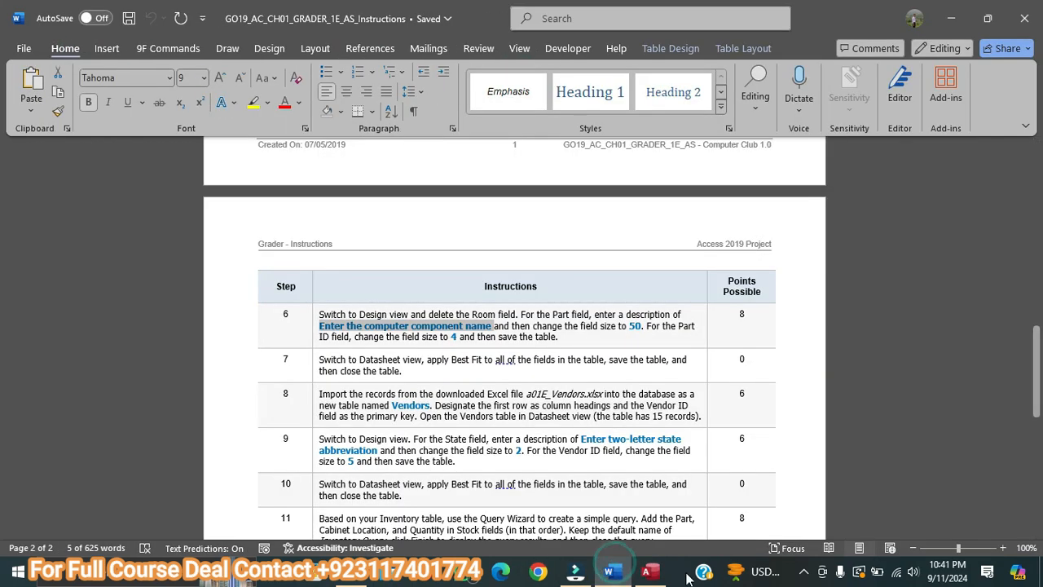
pyautogui.click(649, 572)
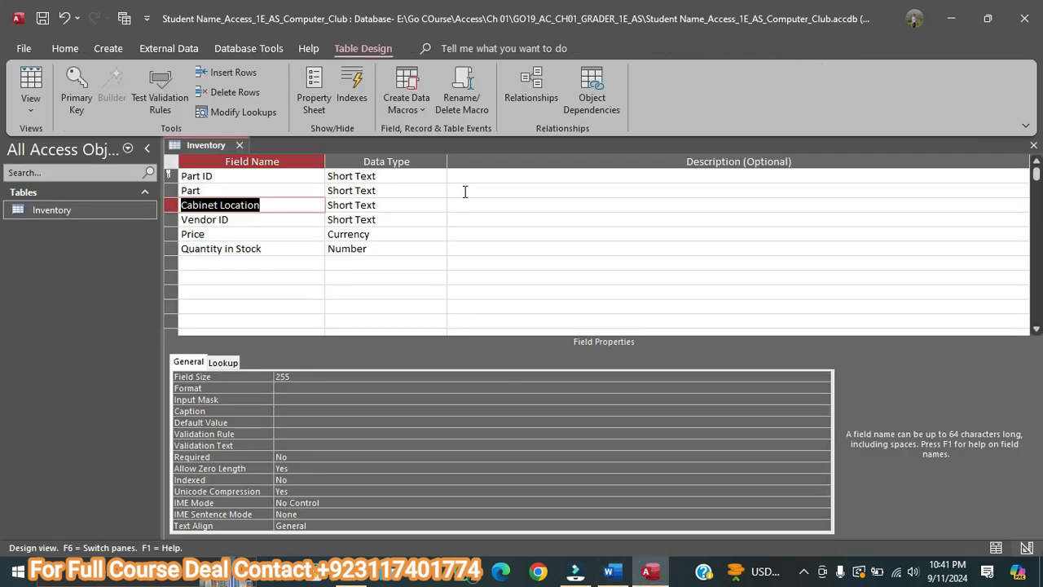
pyautogui.click(464, 191)
pyautogui.click(63, 48)
pyautogui.click(75, 80)
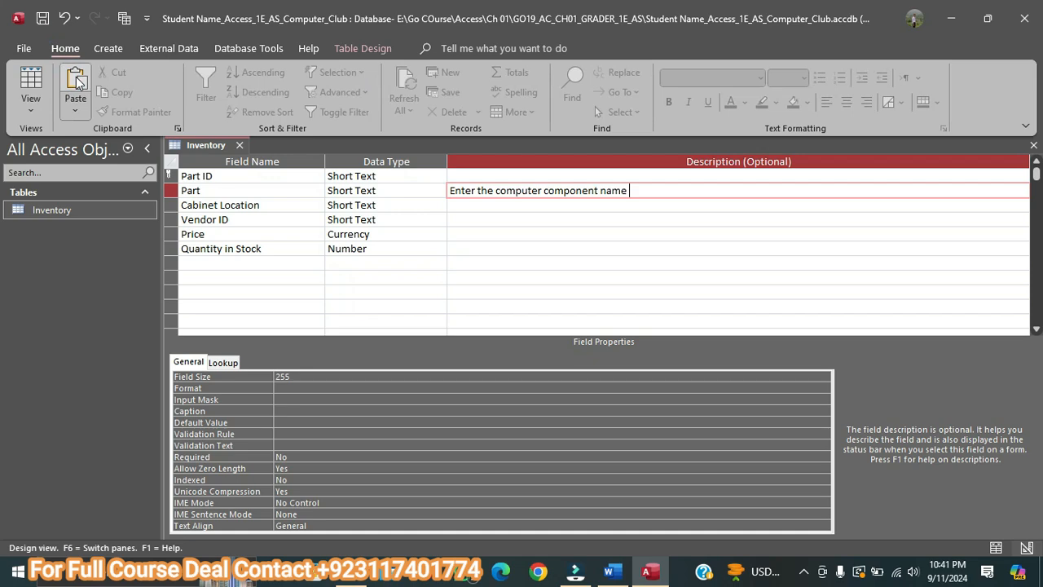
pyautogui.click(475, 216)
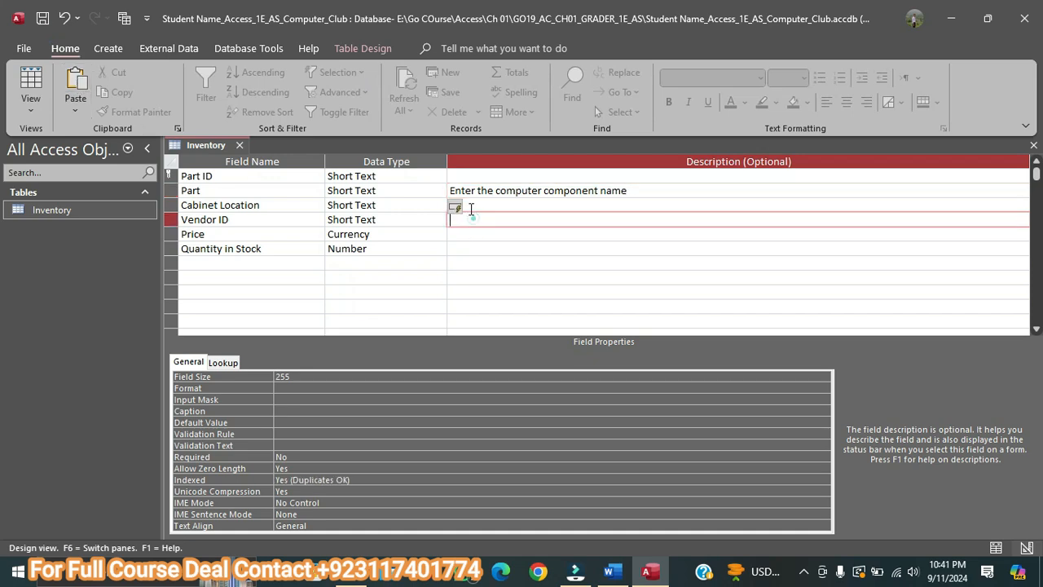
# Check the required size in the Word instructions and set the Part field's size to 50 in Access
pyautogui.click(608, 571)
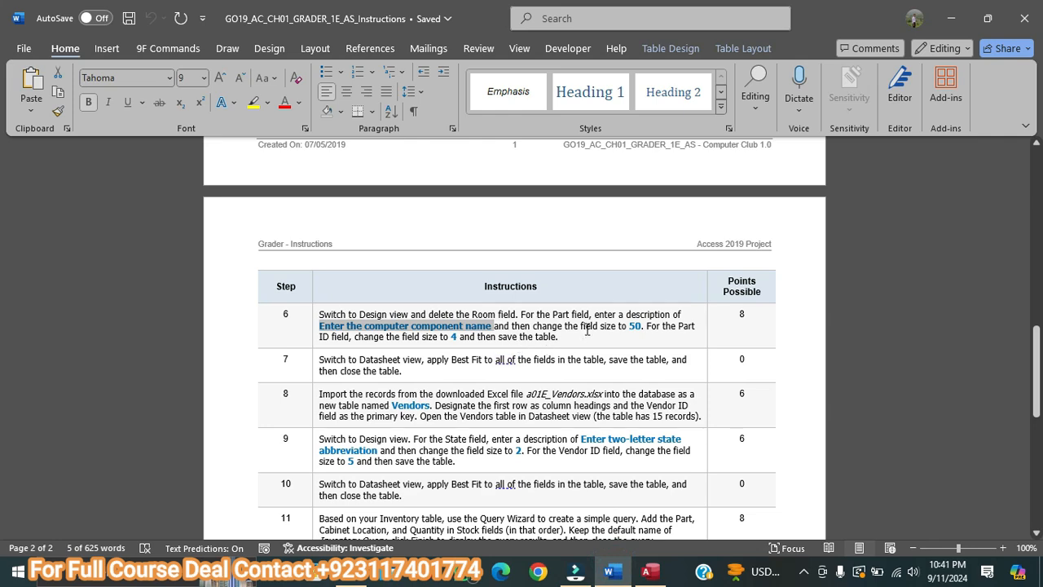
pyautogui.click(648, 570)
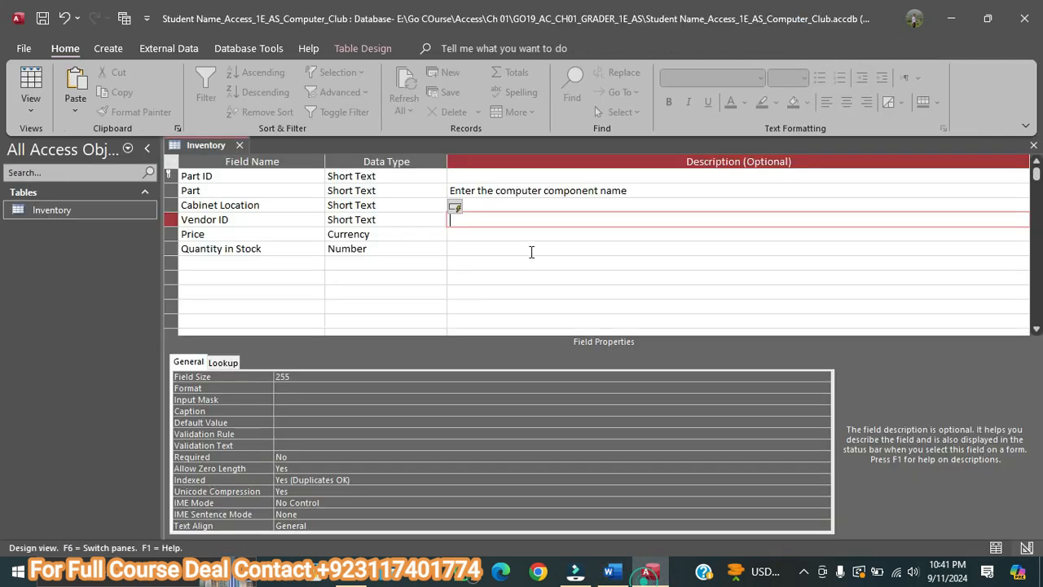
pyautogui.click(257, 189)
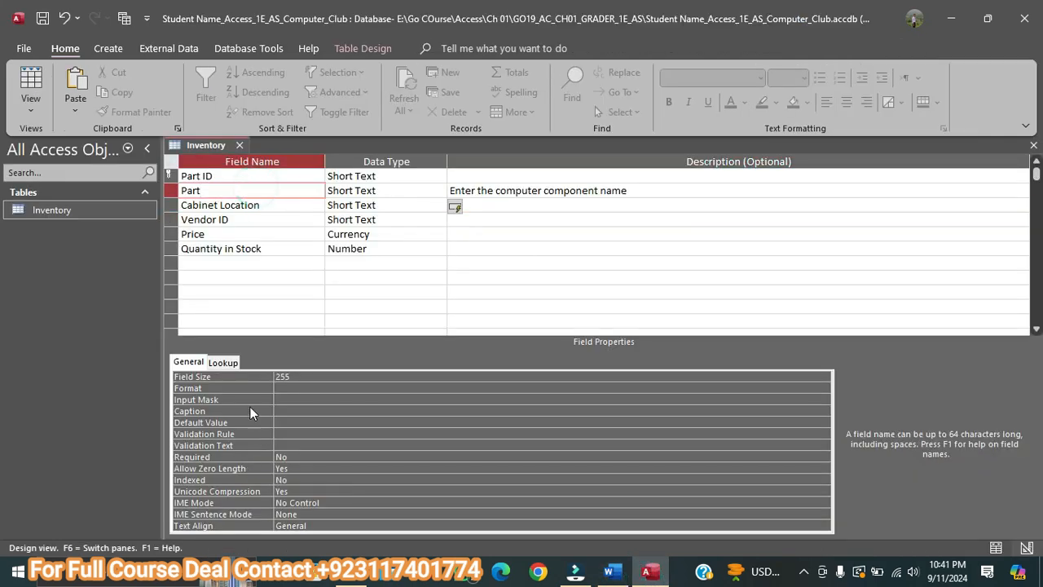
pyautogui.click(308, 378)
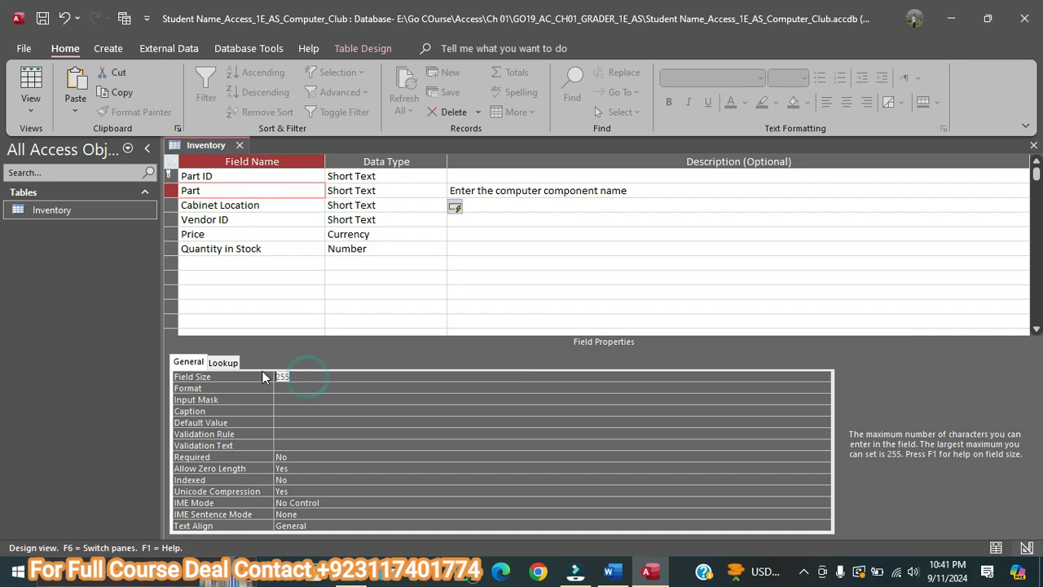
pyautogui.write('50')
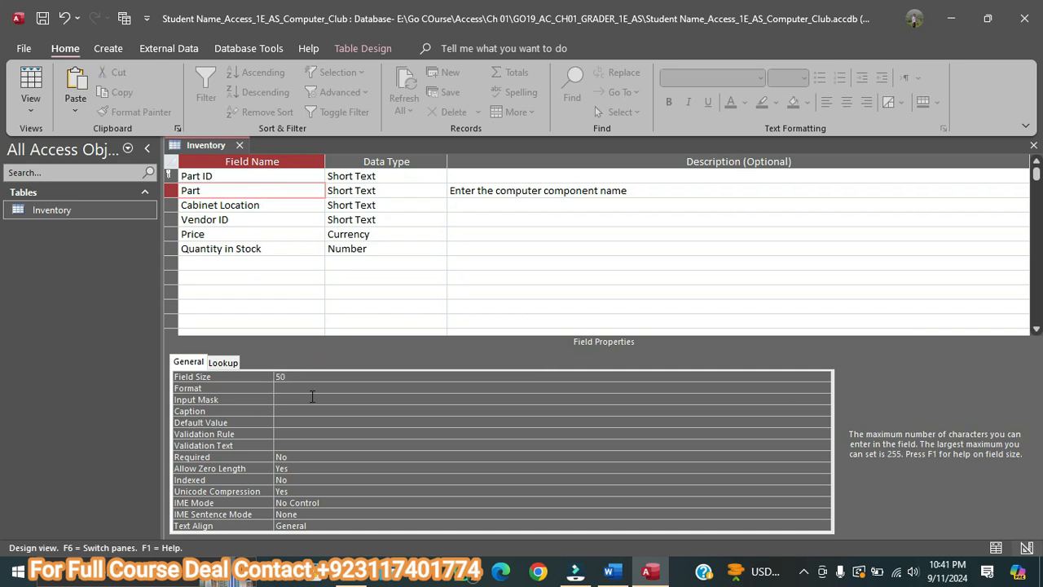
pyautogui.click(311, 386)
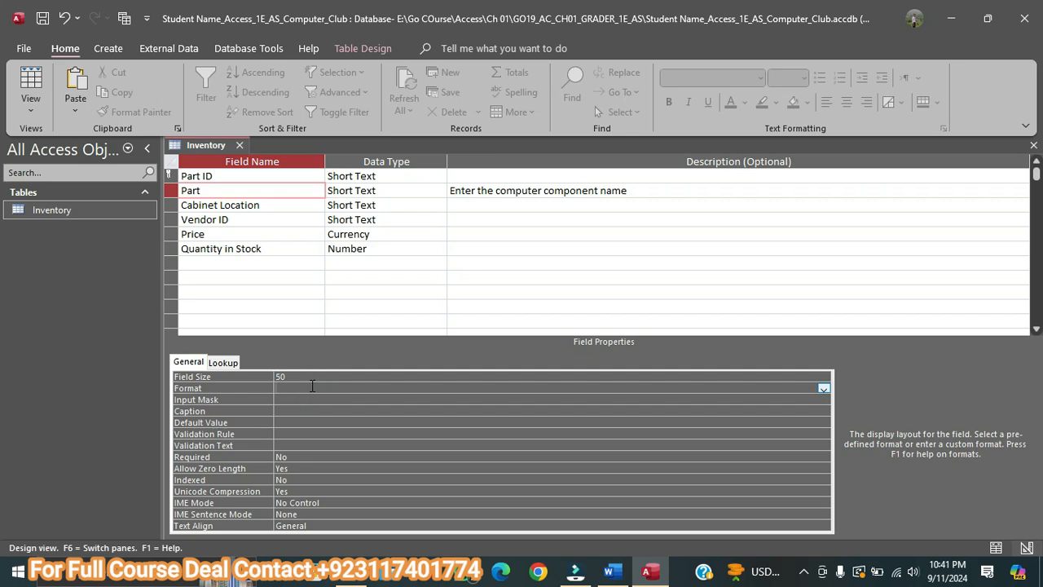
# Check instruction 6 in Word again and set the Part ID field's size to 4 in Access
pyautogui.click(613, 570)
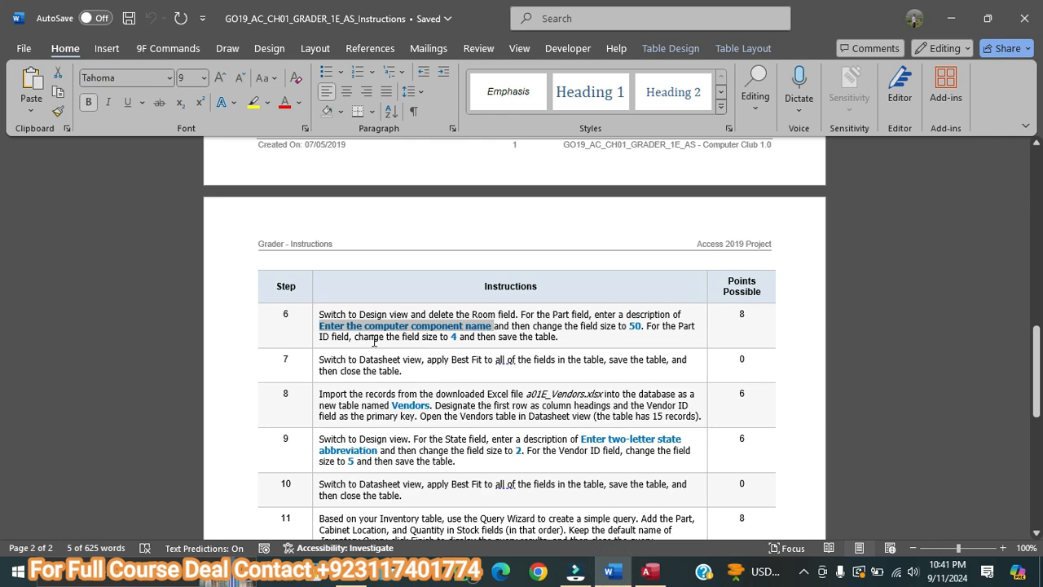
pyautogui.click(650, 570)
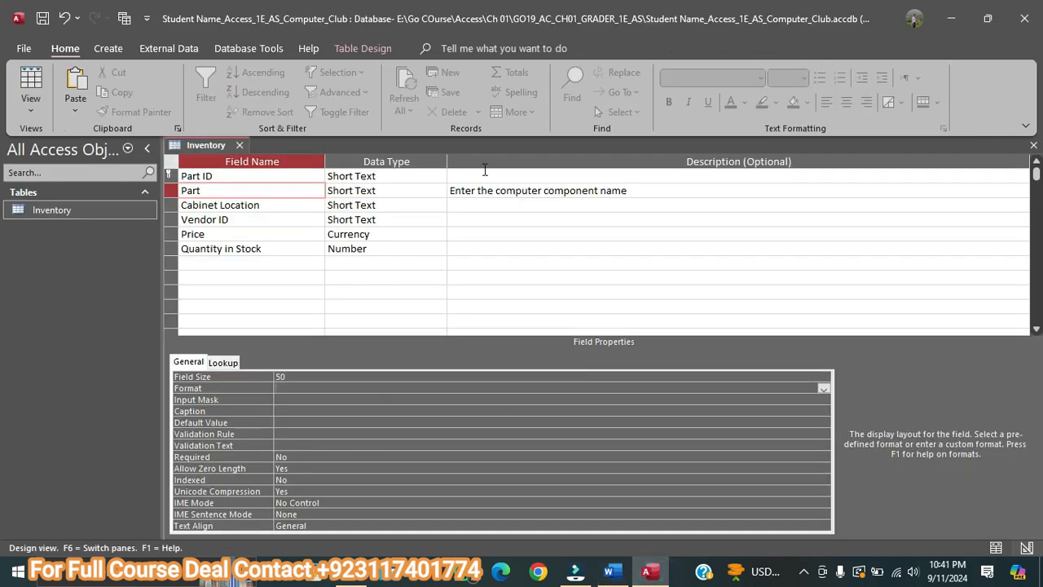
pyautogui.click(414, 176)
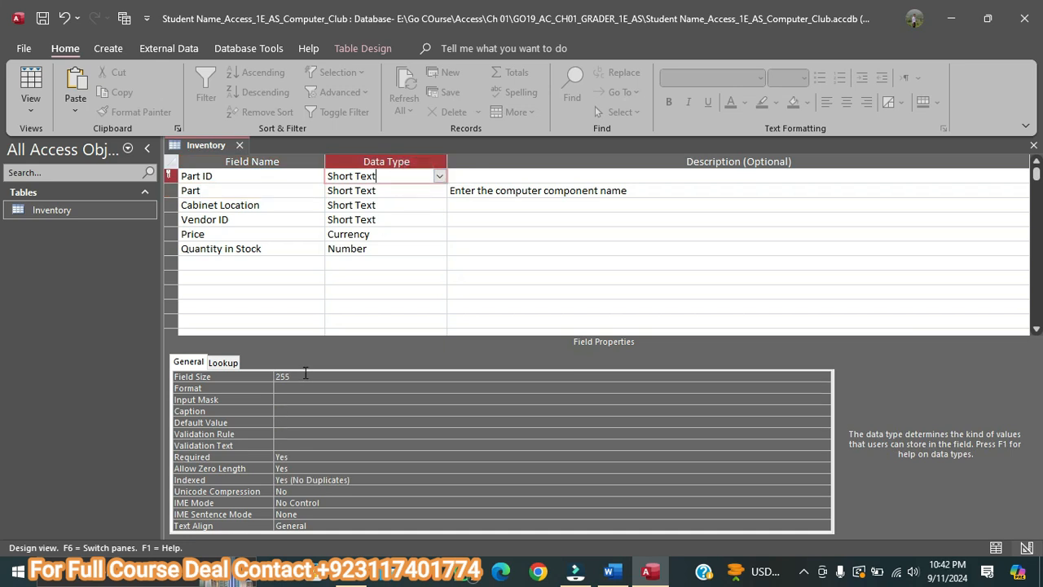
pyautogui.moveTo(302, 376); pyautogui.dragTo(271, 366)
pyautogui.write('4')
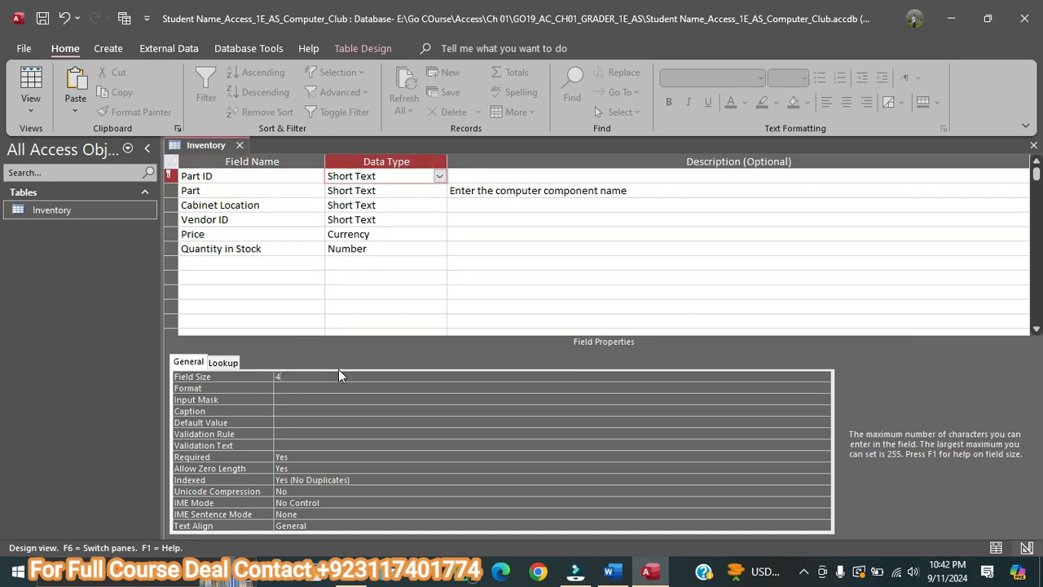
# Check the end of instruction 6 in Word, and save the Inventory table in Access, accepting the shorter field sizes
pyautogui.click(608, 570)
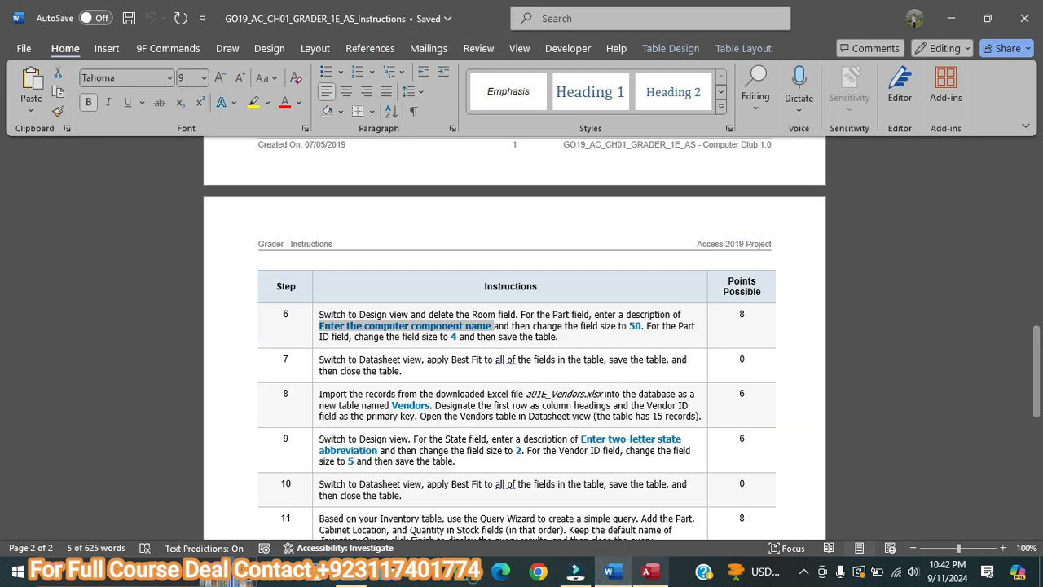
pyautogui.click(648, 571)
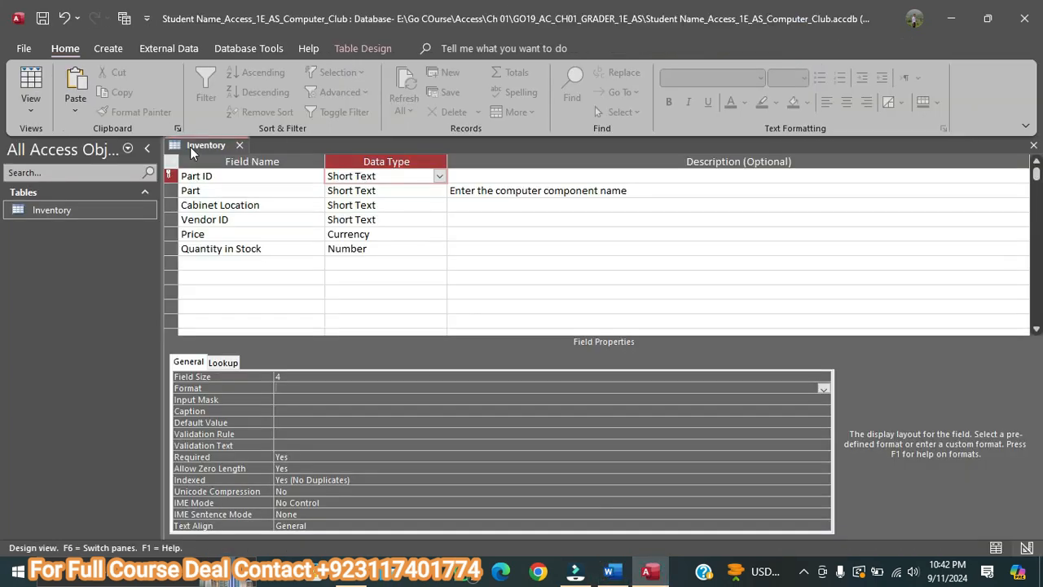
pyautogui.rightClick(192, 147)
pyautogui.click(225, 161)
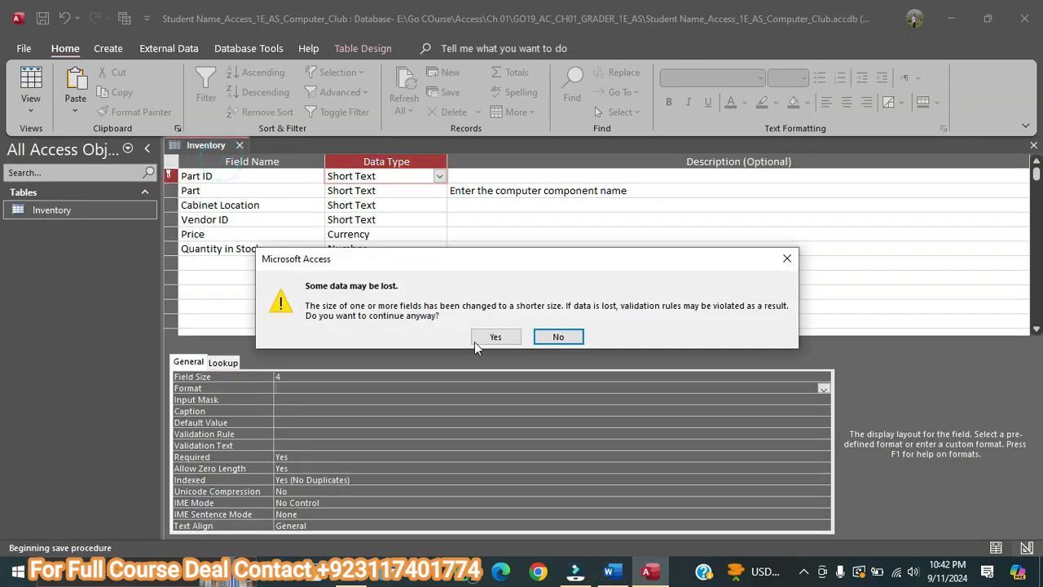
pyautogui.click(496, 337)
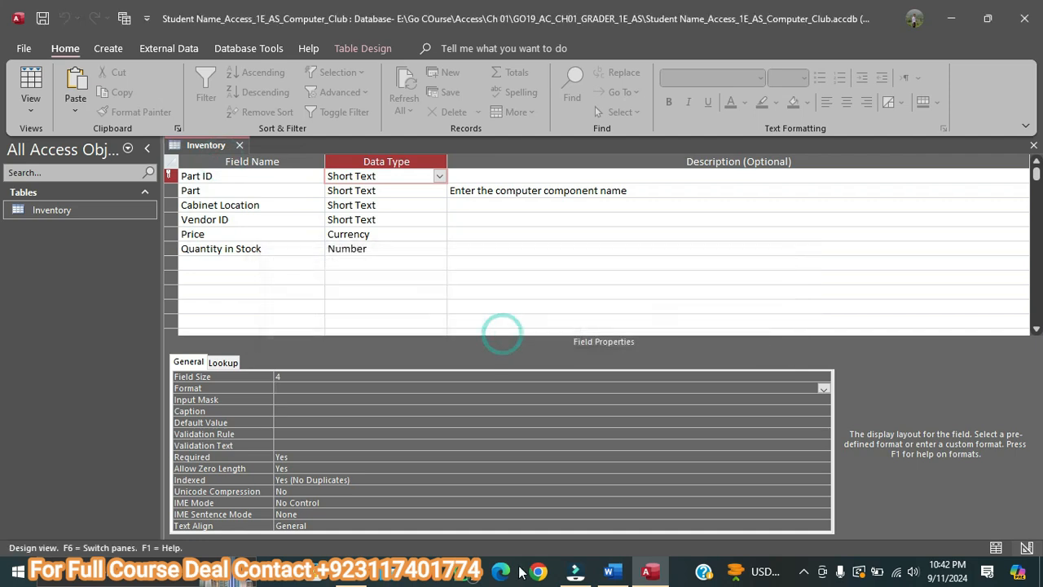
# Read instruction 7 in Word, and switch the Inventory table to Datasheet view in Access
pyautogui.click(611, 573)
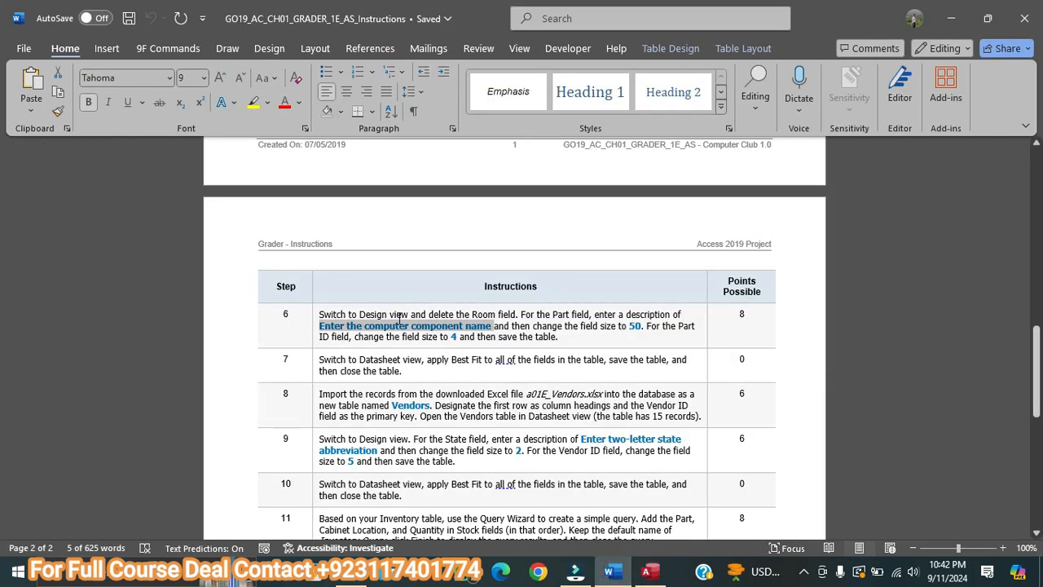
pyautogui.scroll(-1, 400, 319)
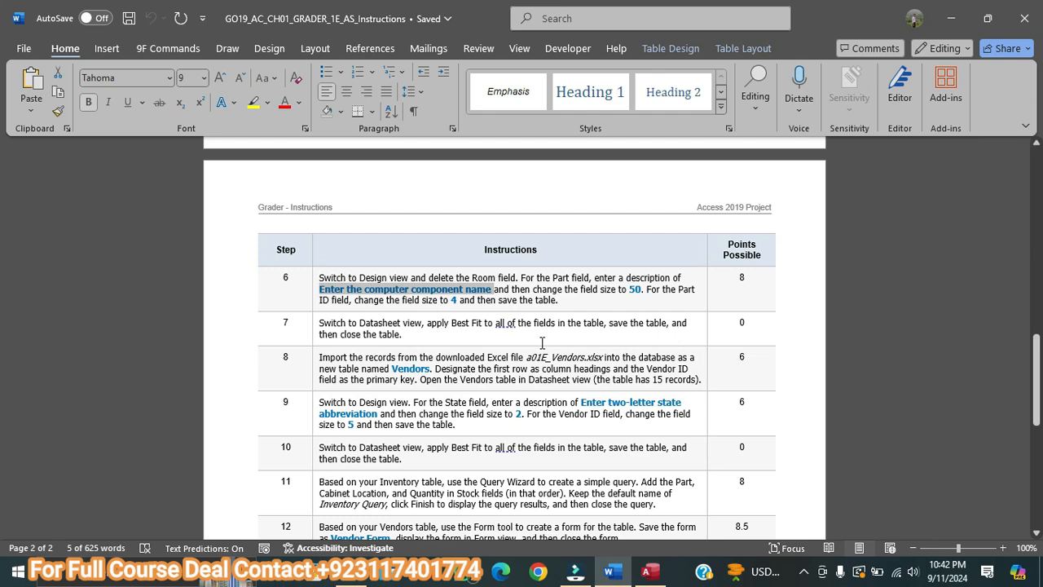
pyautogui.click(656, 564)
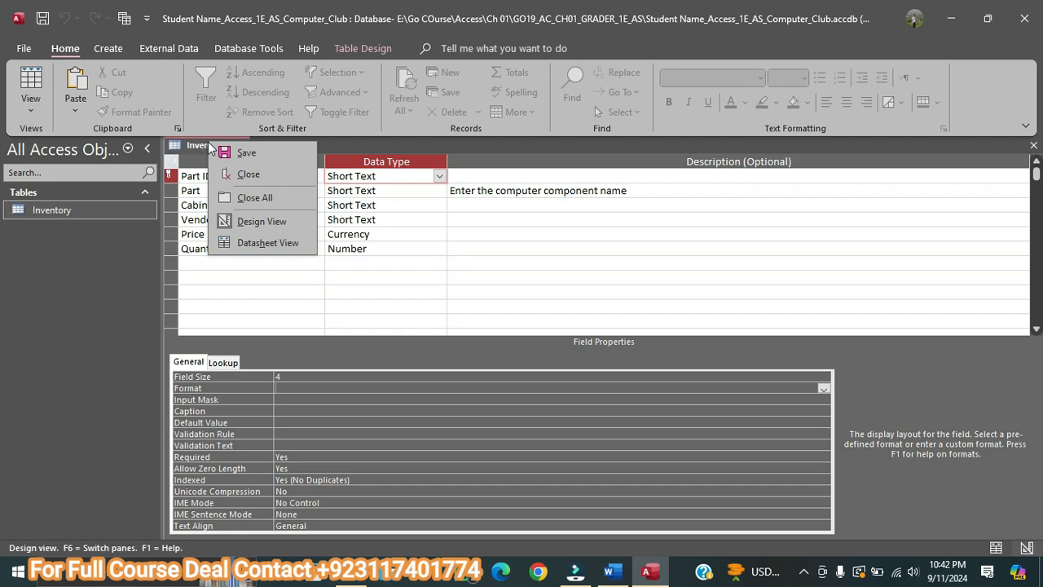
pyautogui.click(273, 245)
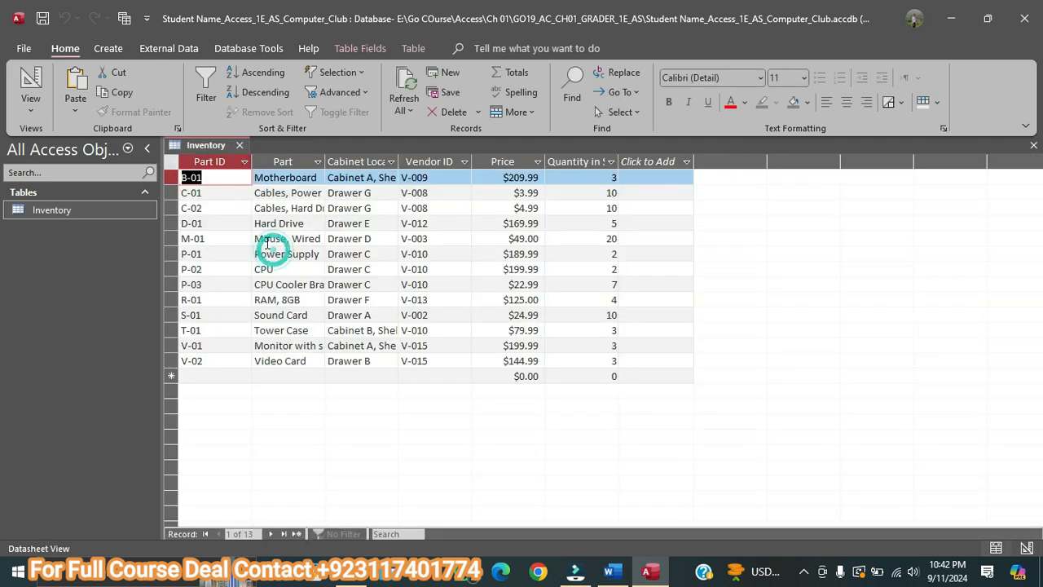
# Select all fields of the Inventory datasheet and apply Best Fit to their column widths
pyautogui.click(172, 163)
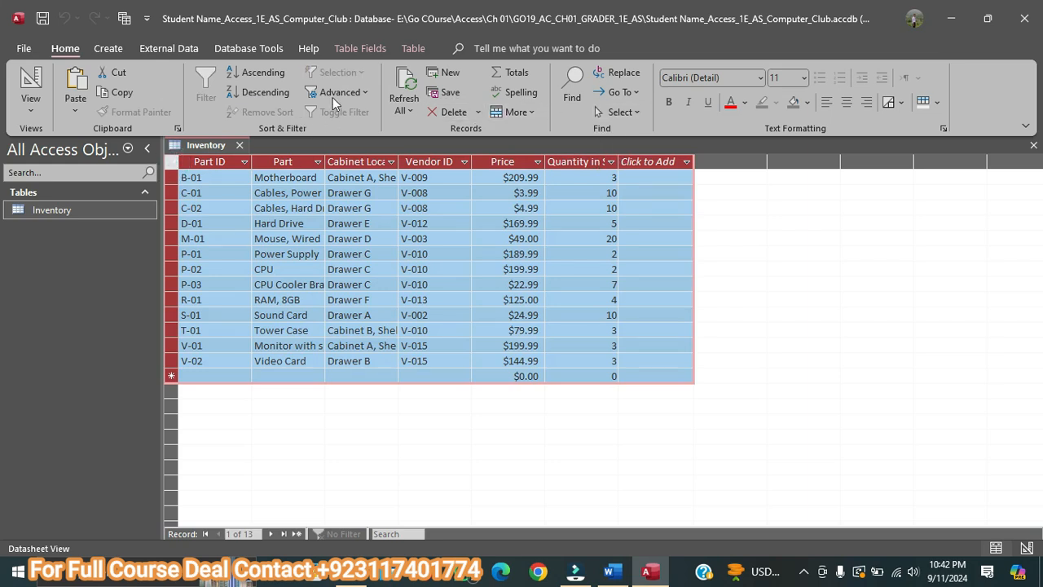
pyautogui.click(535, 111)
pyautogui.click(558, 304)
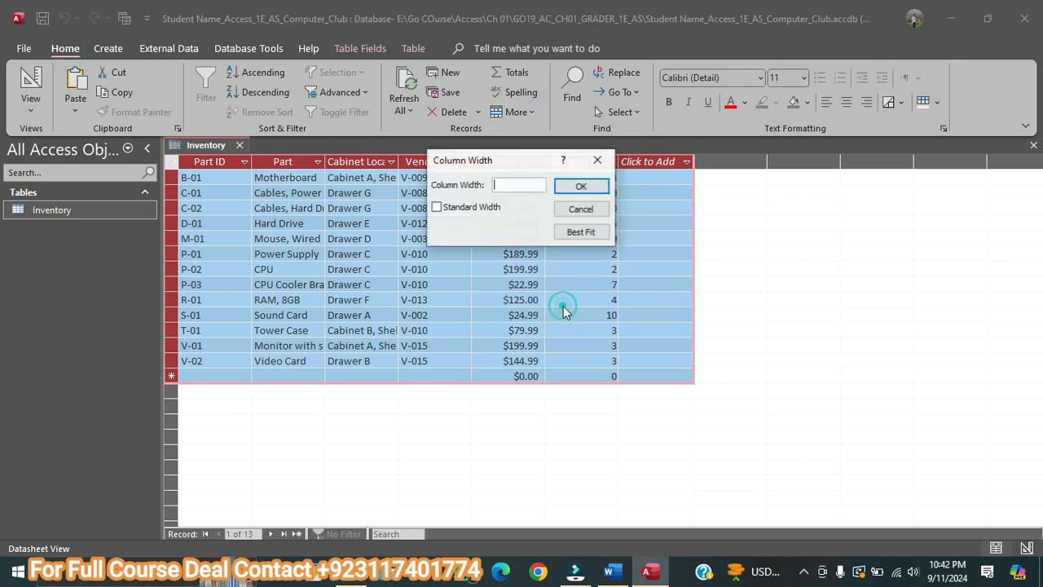
pyautogui.click(580, 232)
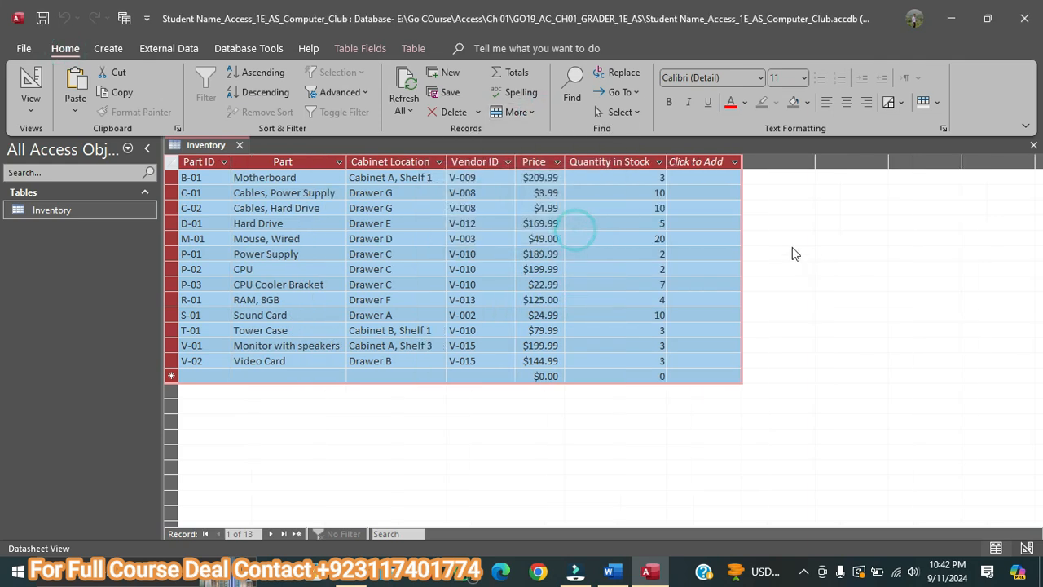
# Check instructions 7 and 8 in Word against the Inventory datasheet in Access
pyautogui.click(621, 577)
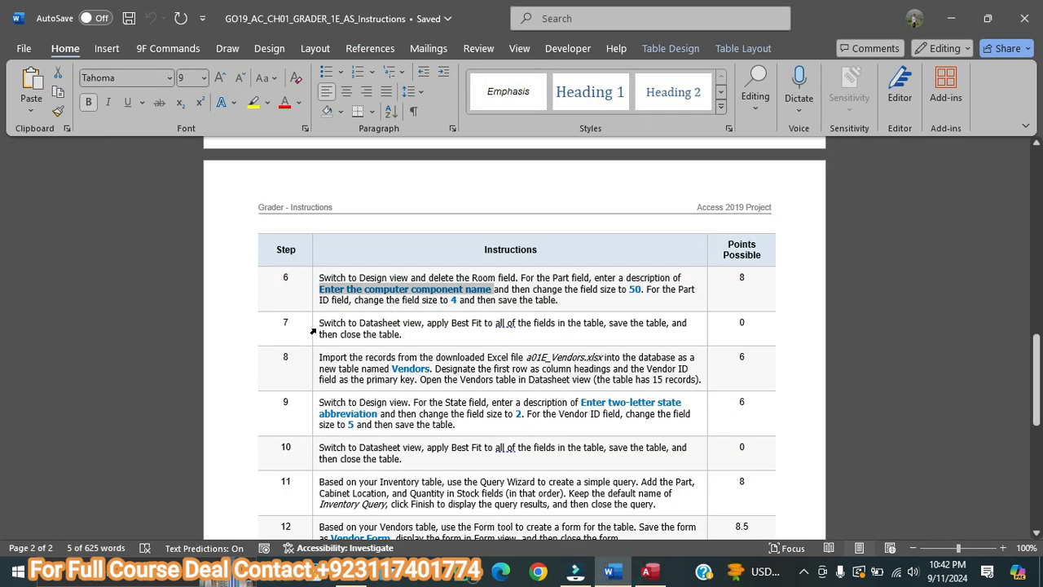
pyautogui.scroll(-2, 312, 331)
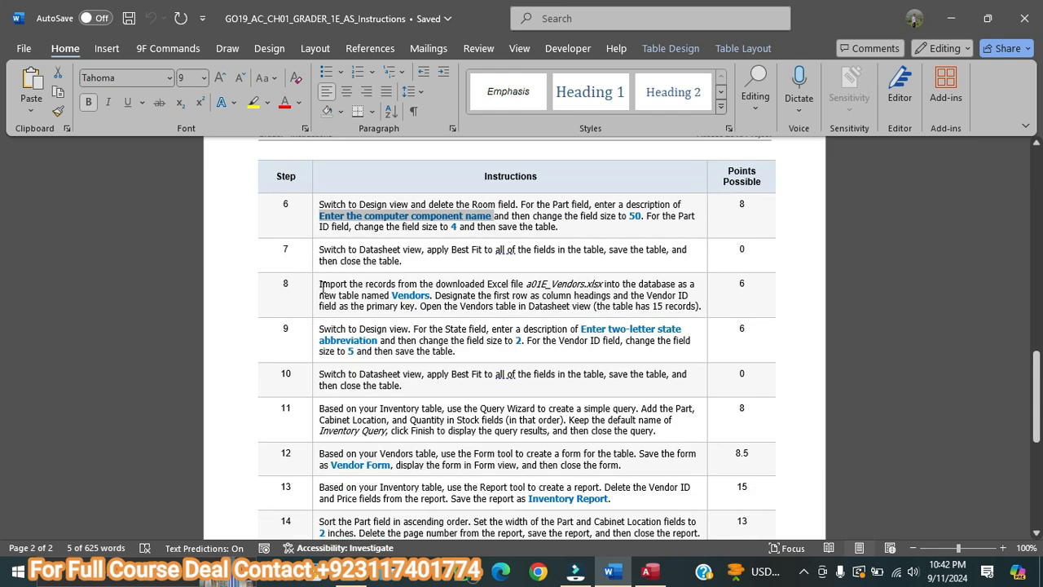
pyautogui.click(647, 571)
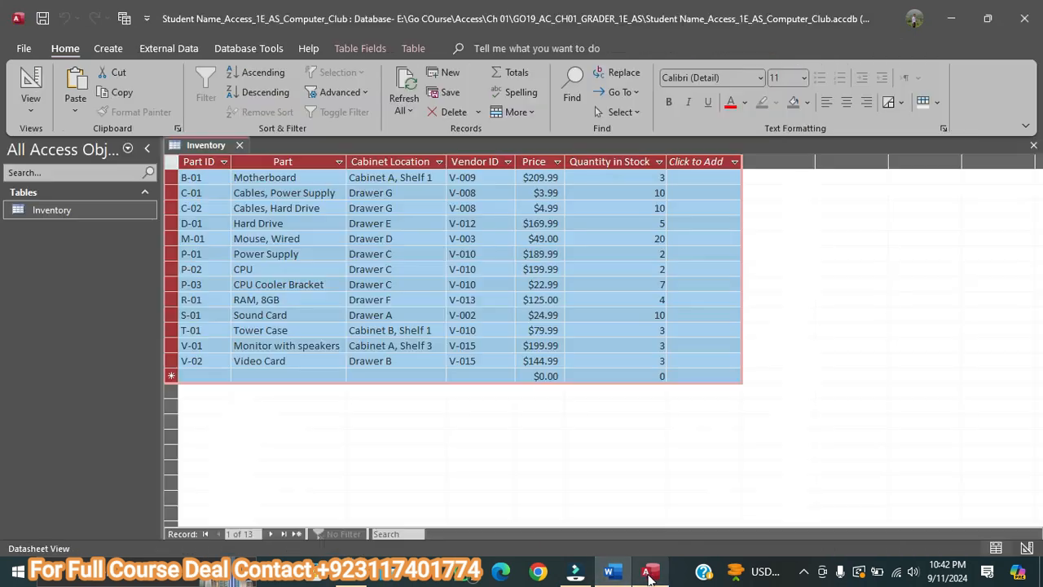
pyautogui.click(628, 567)
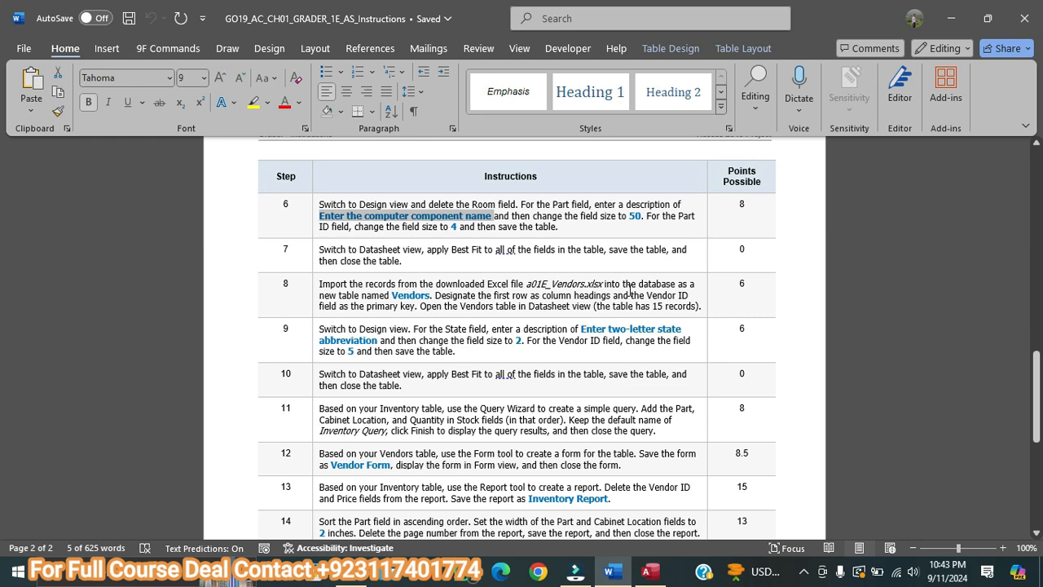
# Check the table name in instruction 8 in Word, and start importing a01E_Vendors.xlsx into a new table in the Access database
pyautogui.doubleClick(408, 295)
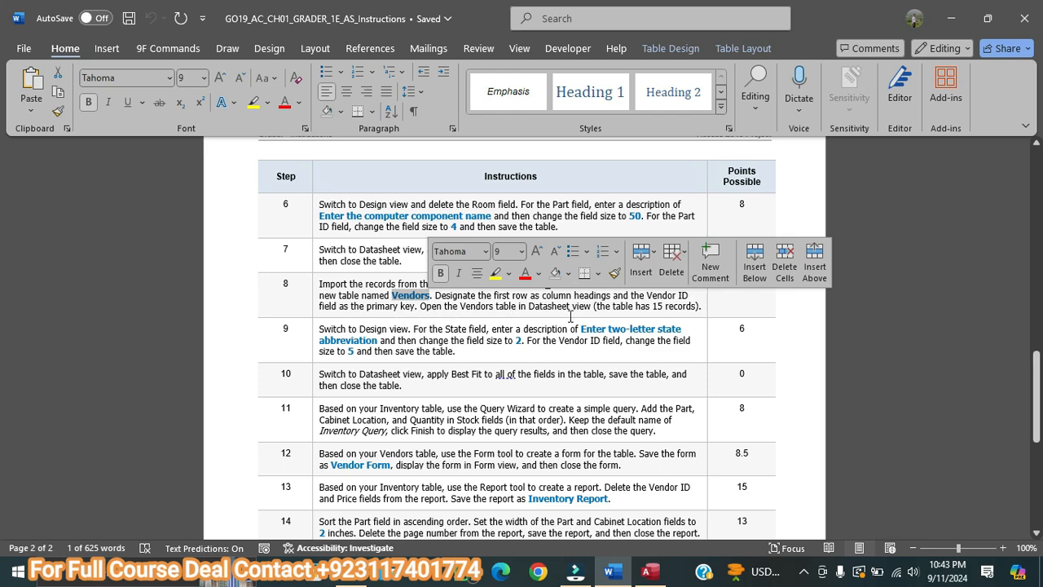
pyautogui.click(649, 572)
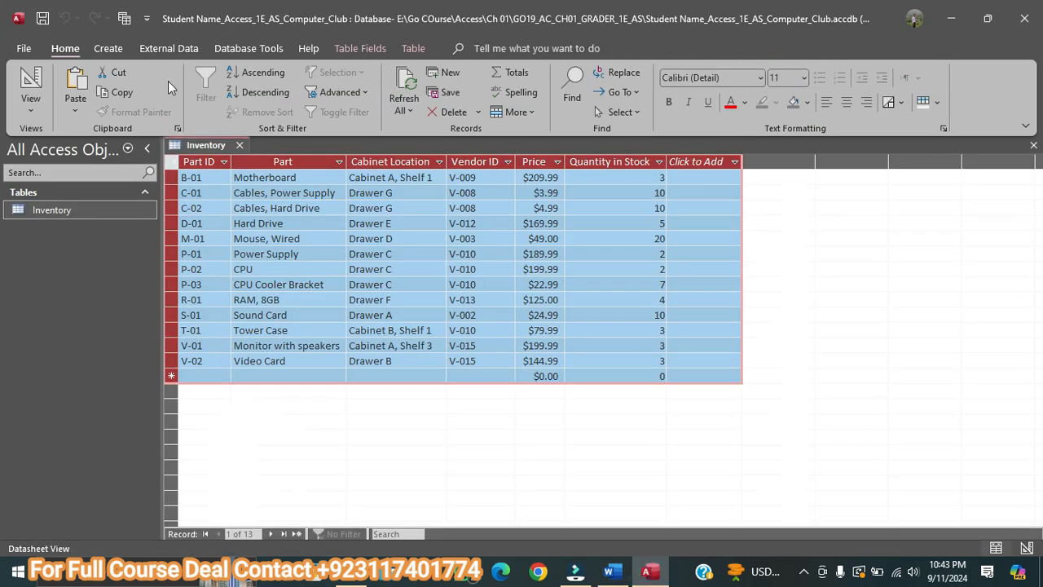
pyautogui.click(168, 48)
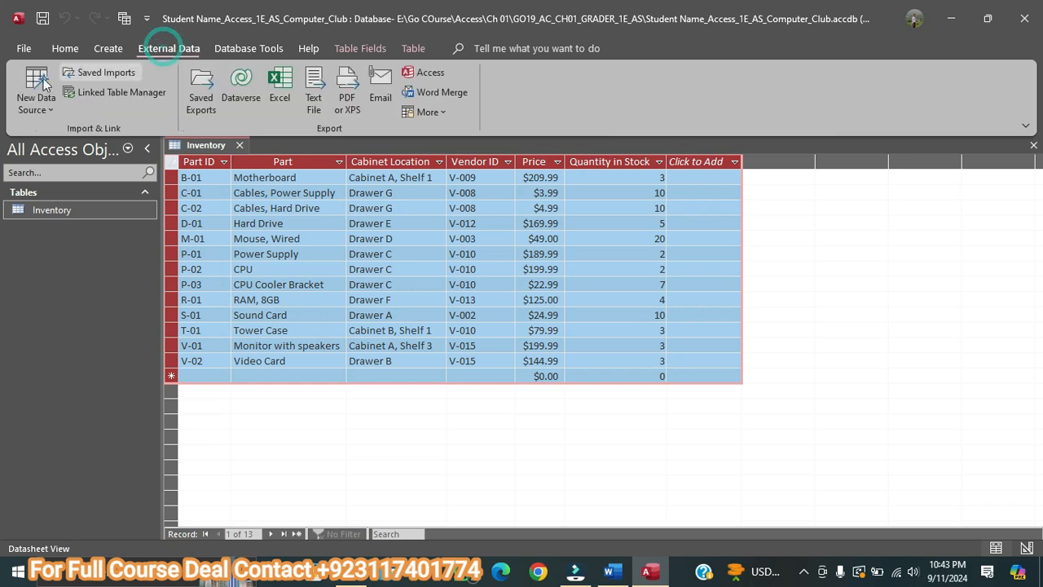
pyautogui.click(35, 104)
pyautogui.moveTo(72, 141)
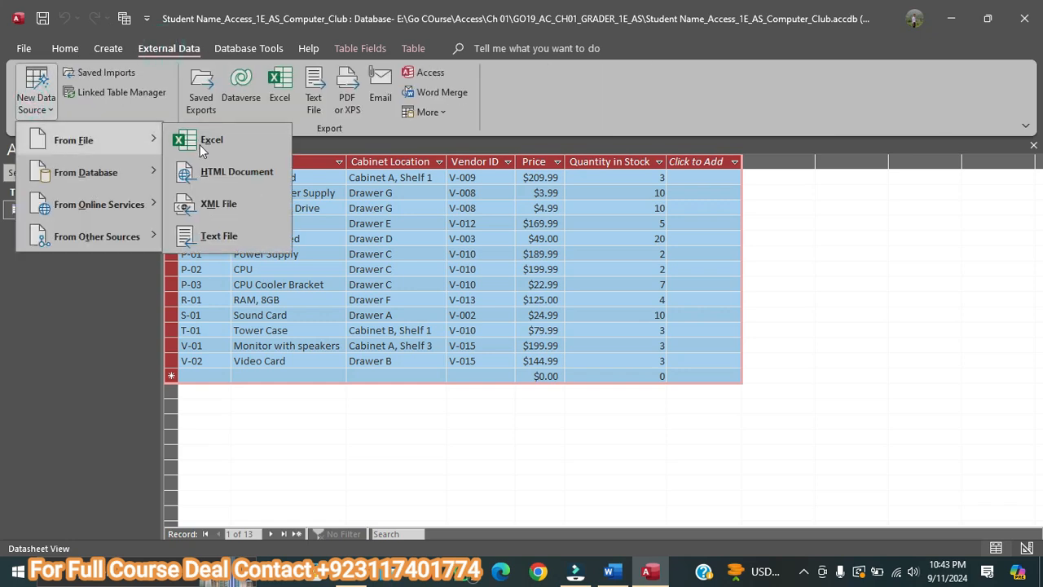
pyautogui.click(204, 144)
pyautogui.click(304, 332)
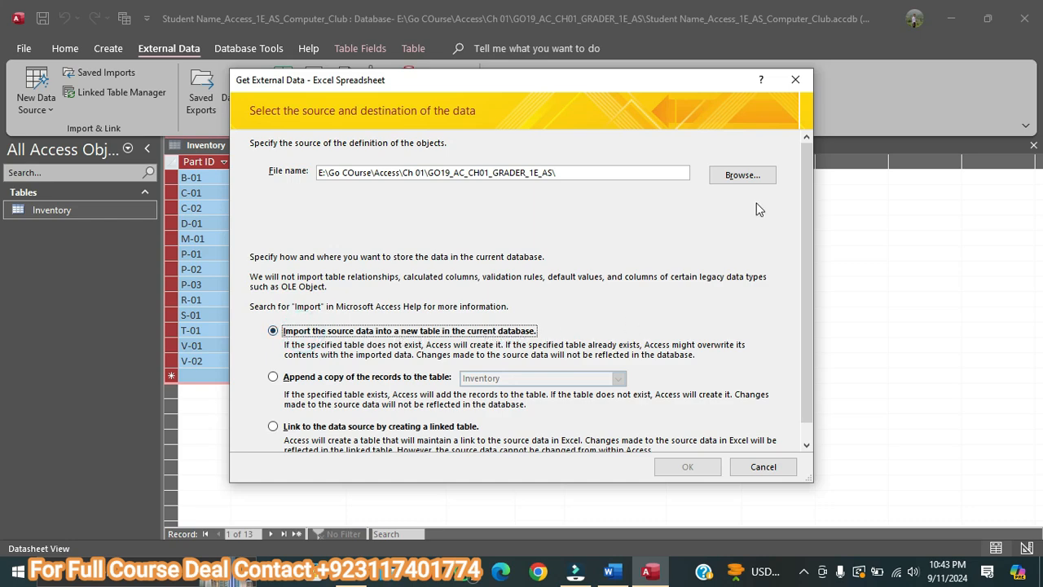
pyautogui.click(742, 179)
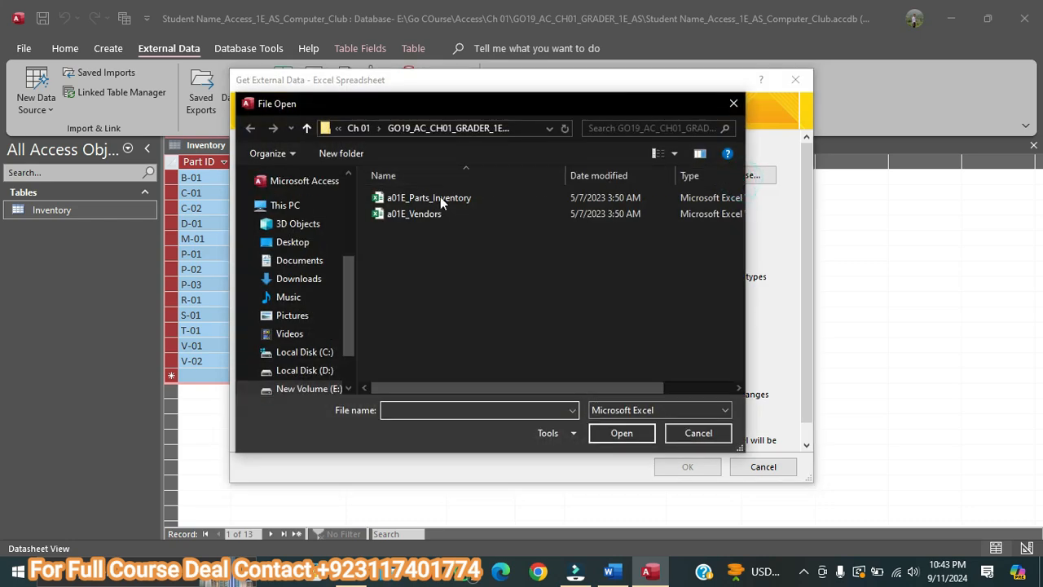
pyautogui.click(429, 215)
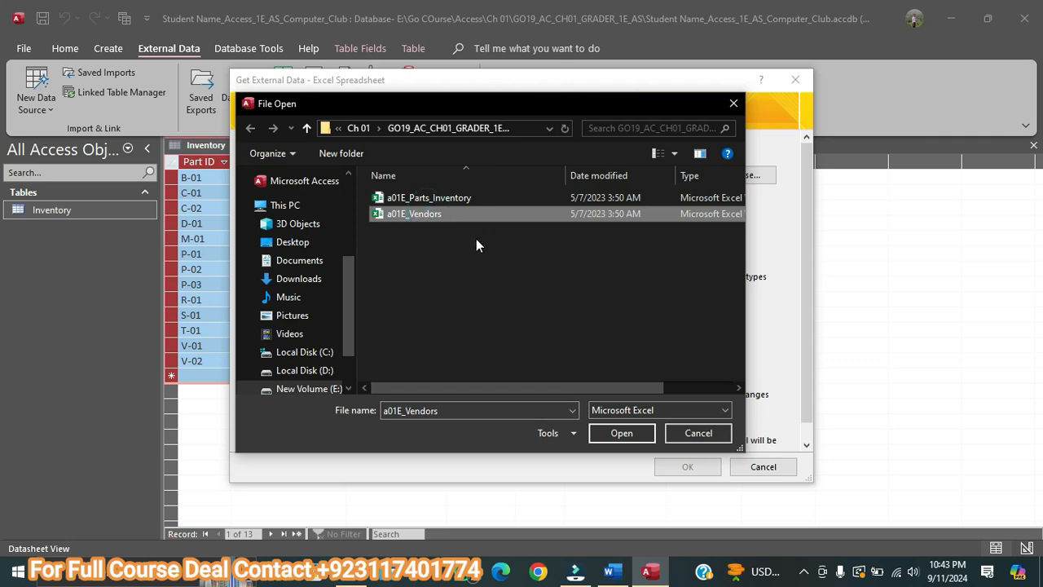
pyautogui.click(623, 434)
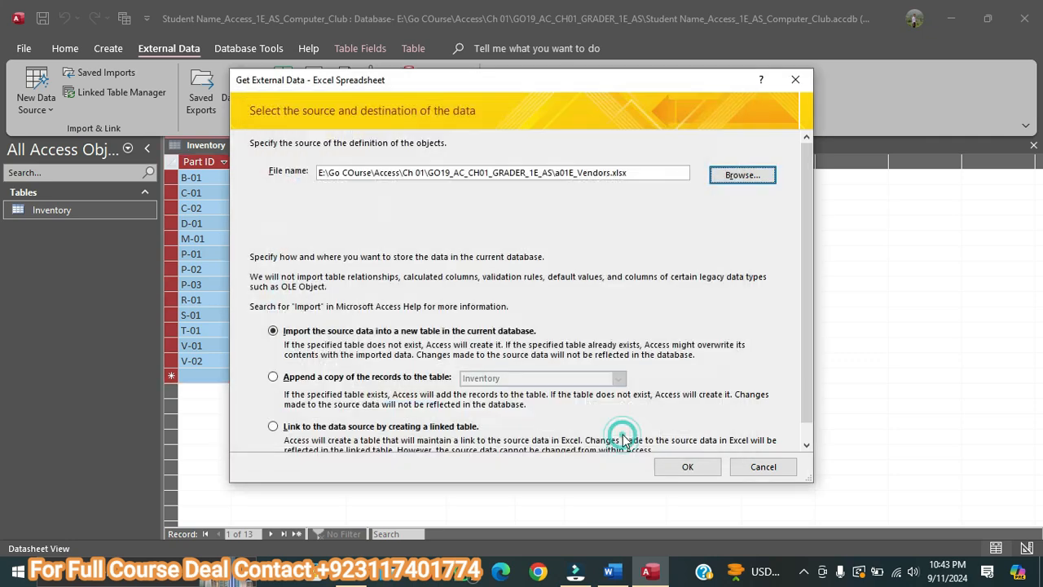
pyautogui.click(688, 467)
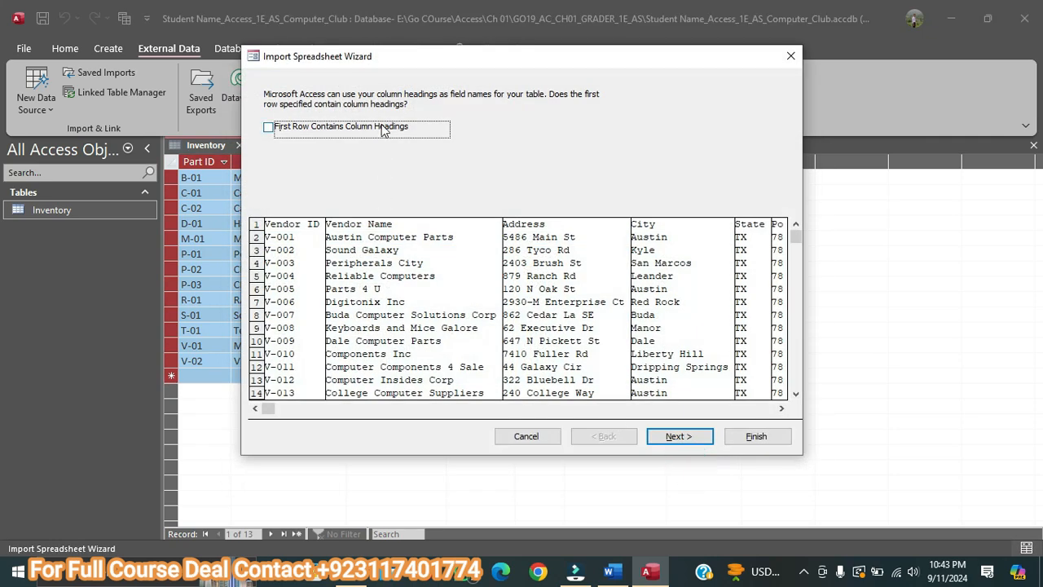
# Designate the first row as column headings and choose Vendor ID as the primary key for the imported table
pyautogui.click(375, 127)
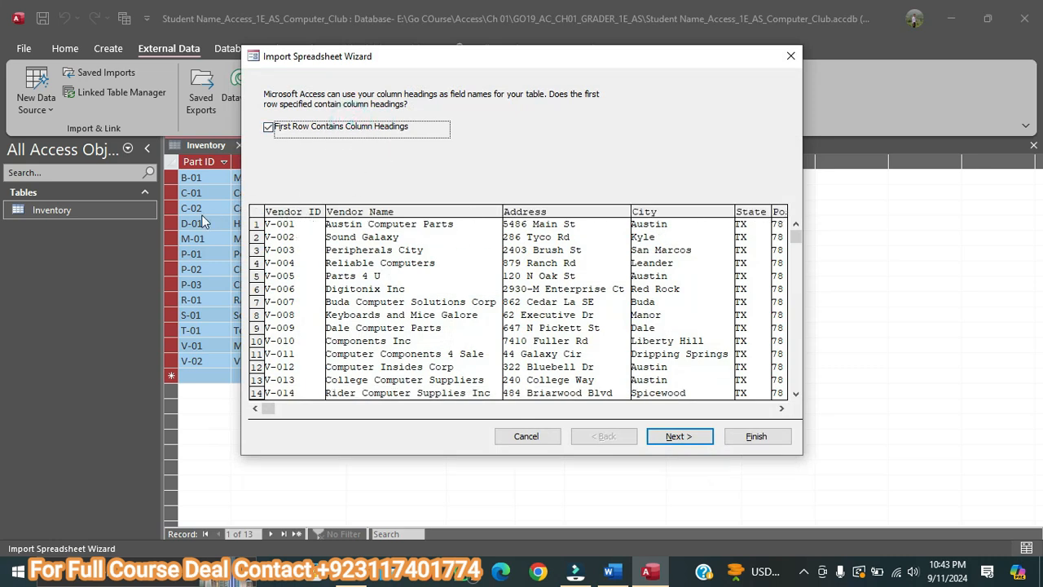
pyautogui.click(673, 436)
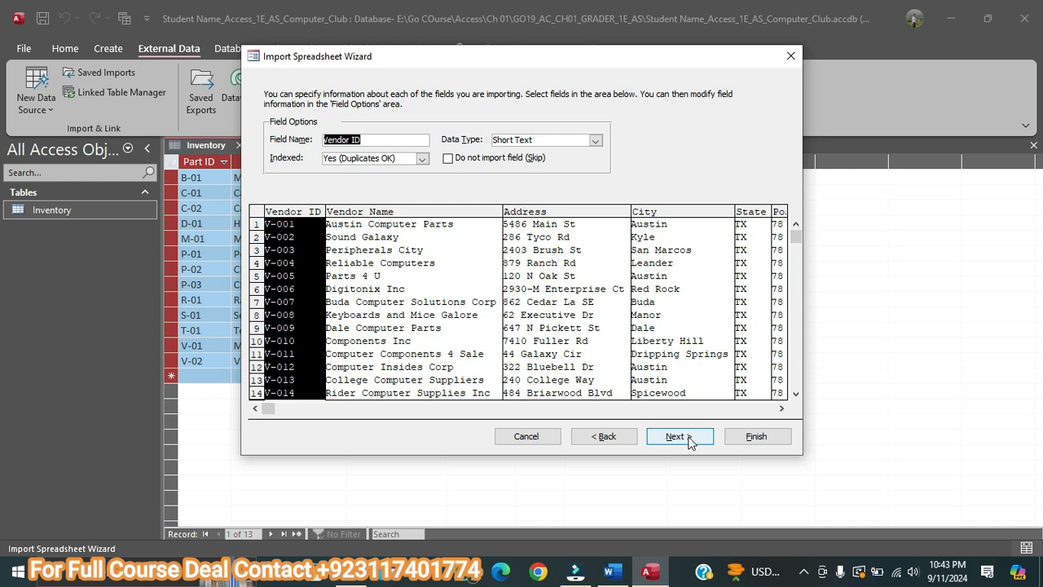
pyautogui.click(689, 441)
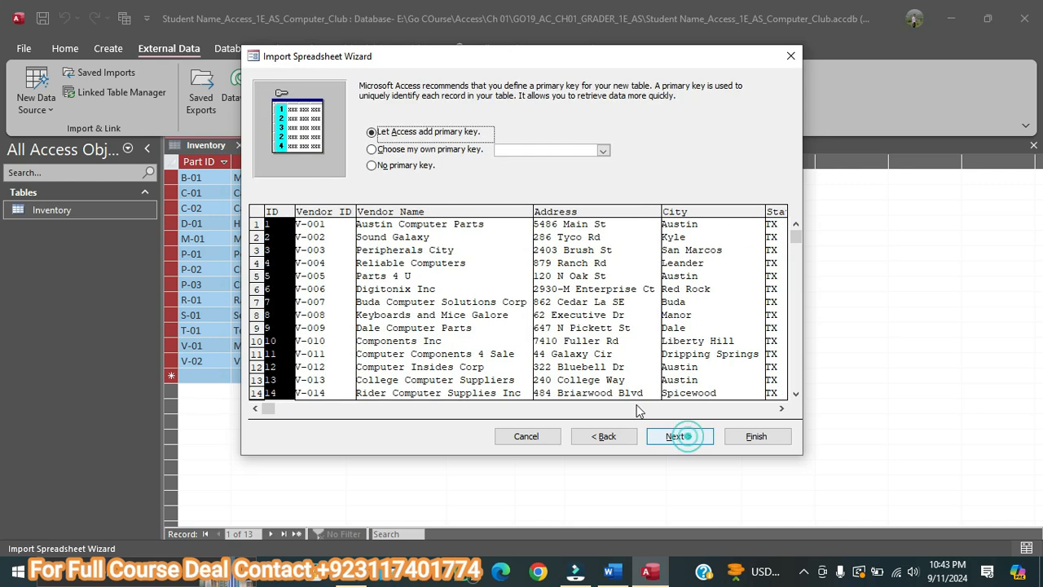
pyautogui.click(413, 151)
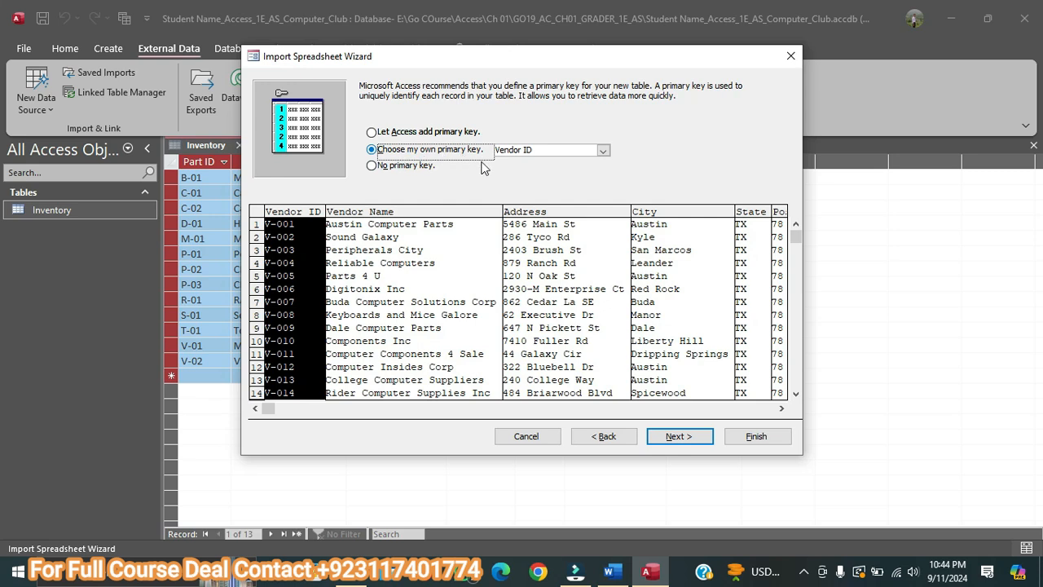
pyautogui.click(699, 439)
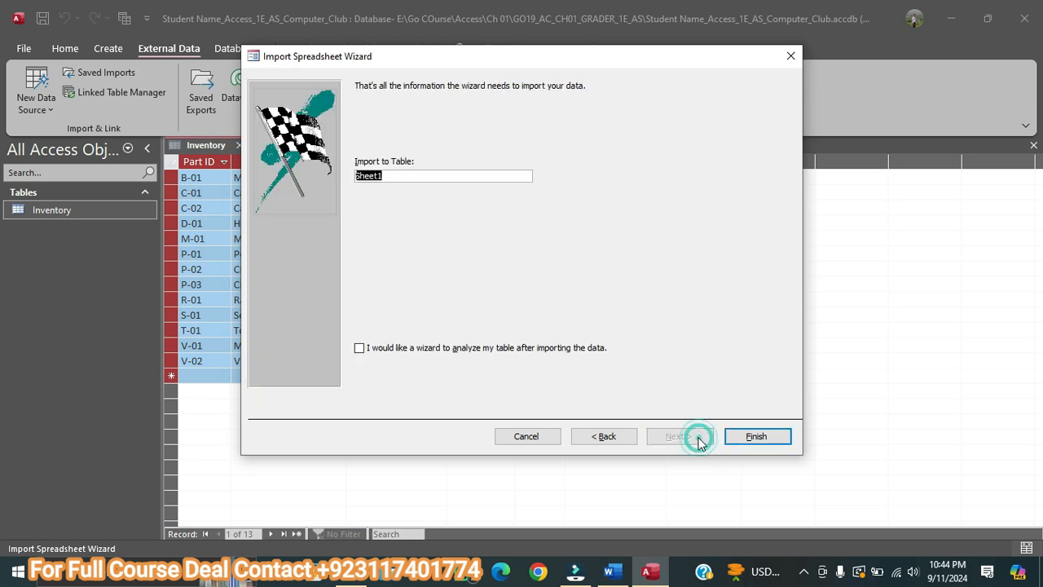
# Copy the table name from instruction 8 in Word, and name the import's destination table Vendors in Access
pyautogui.click(613, 570)
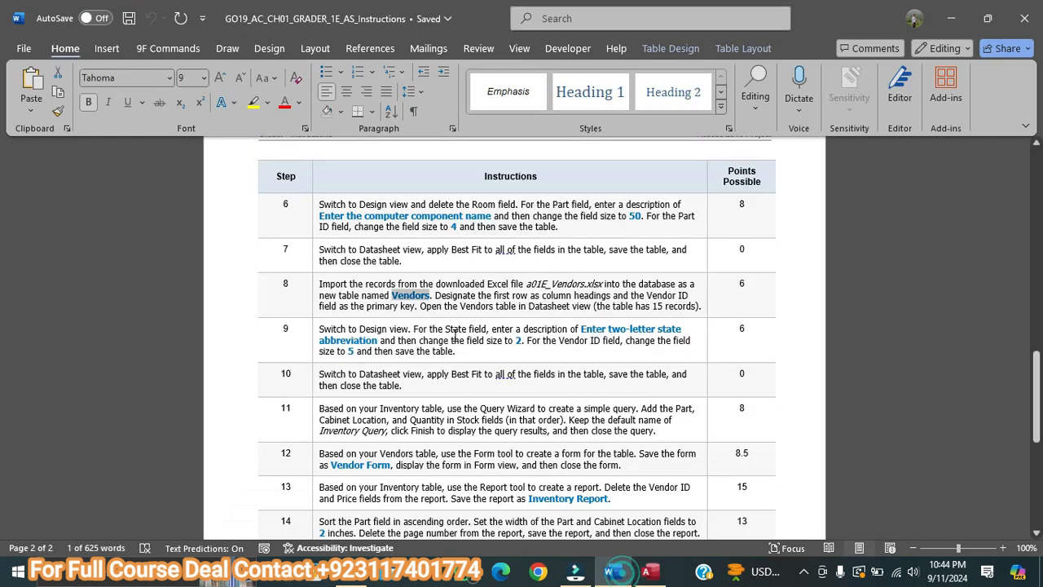
pyautogui.rightClick(417, 299)
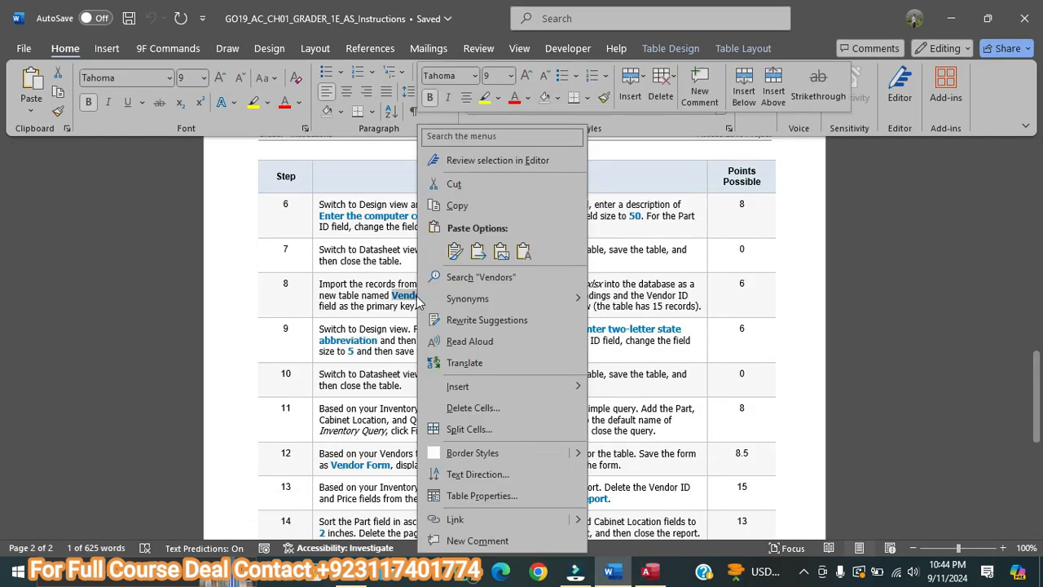
pyautogui.click(494, 202)
pyautogui.click(649, 571)
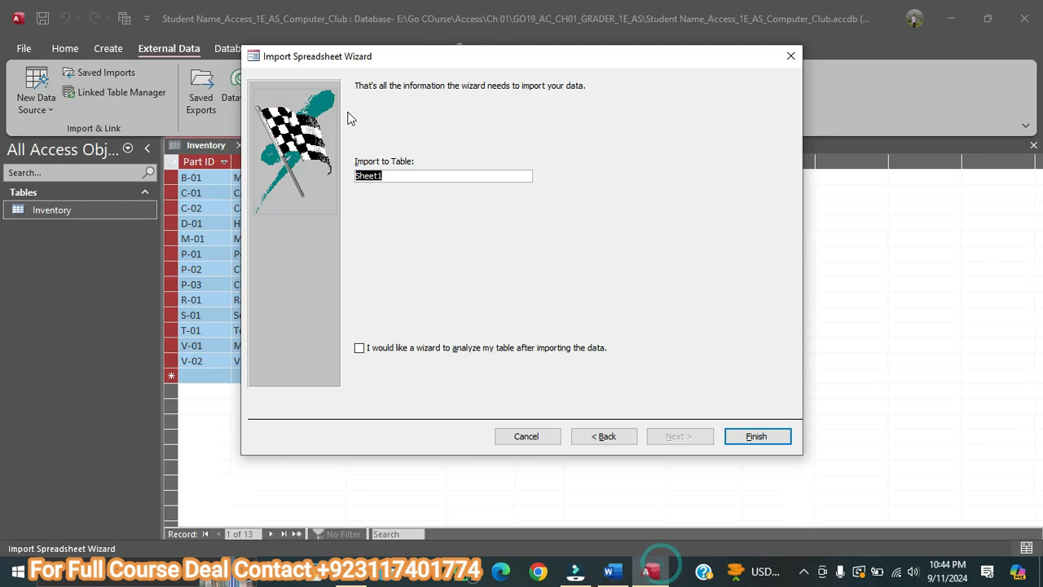
pyautogui.hotkey('ctrl', 'v')
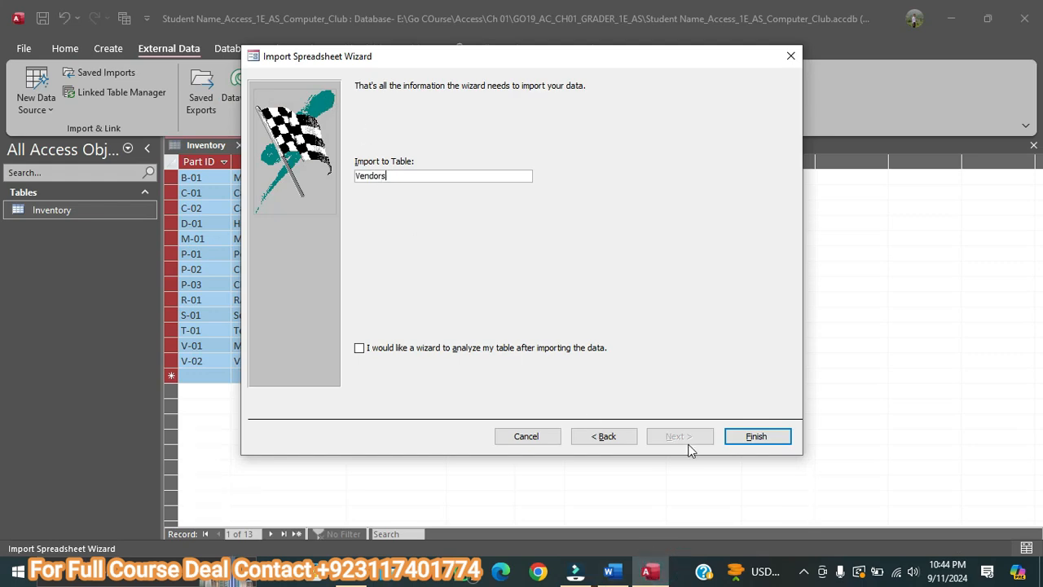
# Finish the import without saving the import steps, and open the Vendors table in Datasheet view
pyautogui.click(751, 440)
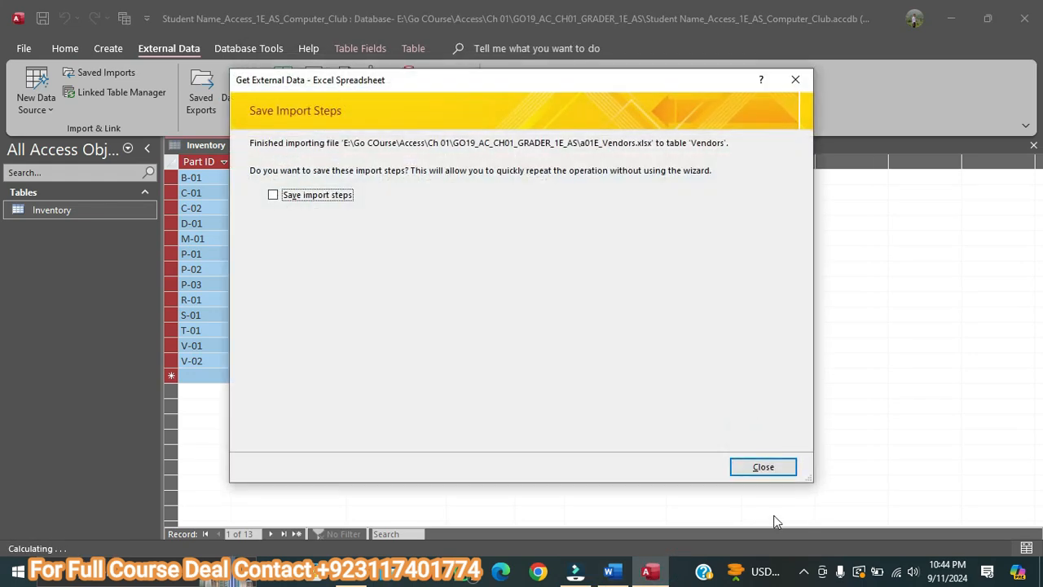
pyautogui.click(751, 472)
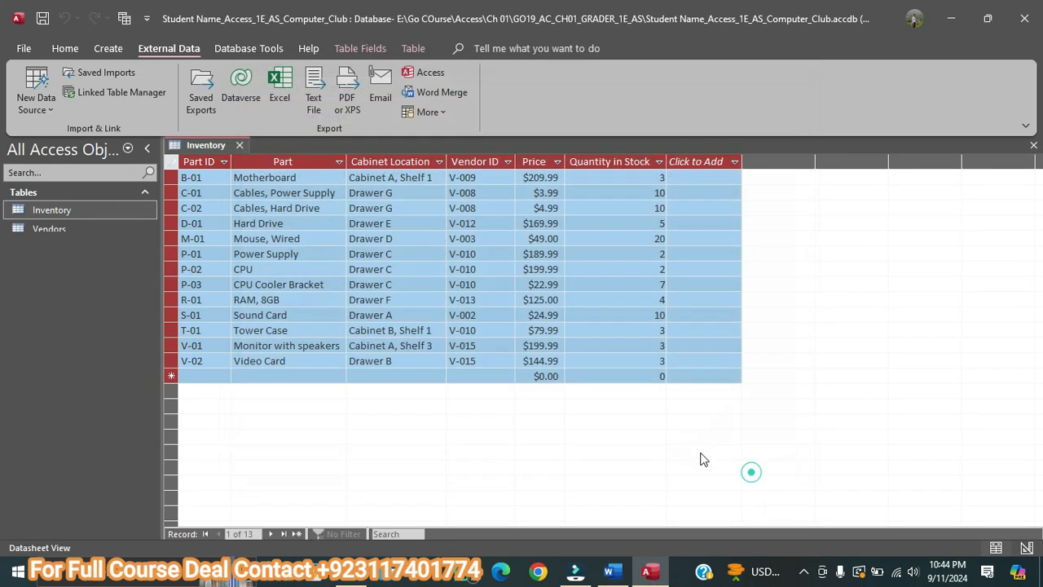
pyautogui.doubleClick(89, 226)
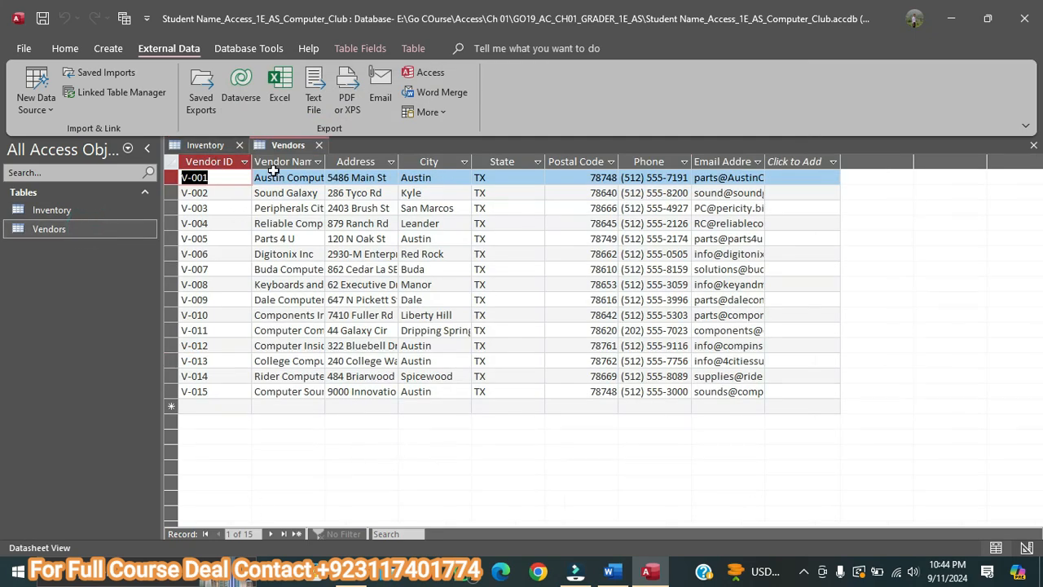
# Switch to Word and review the remaining project instructions through 15, along with the earlier ones on the first page
pyautogui.click(613, 570)
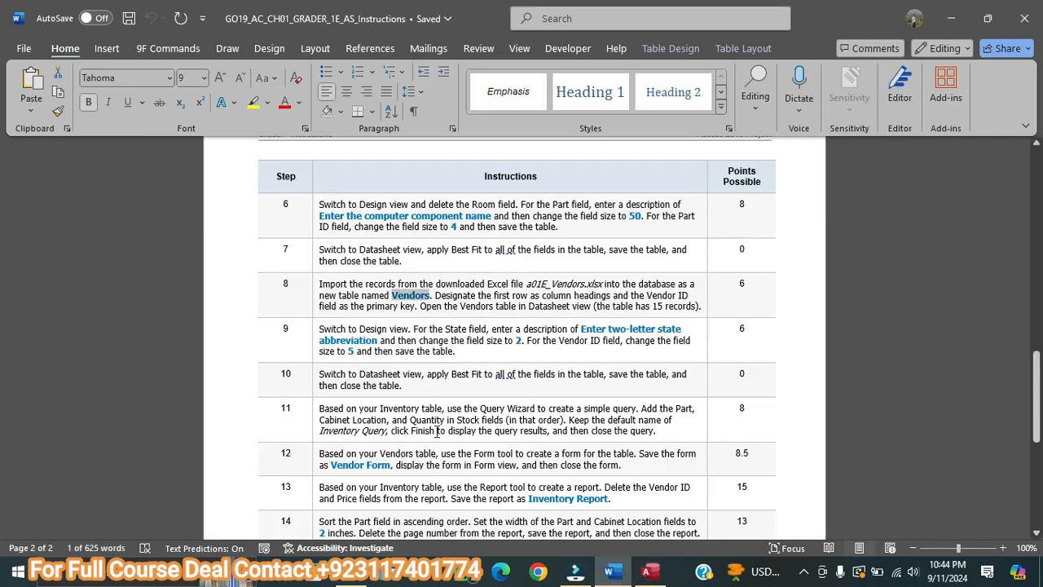
pyautogui.scroll(-3, 401, 445)
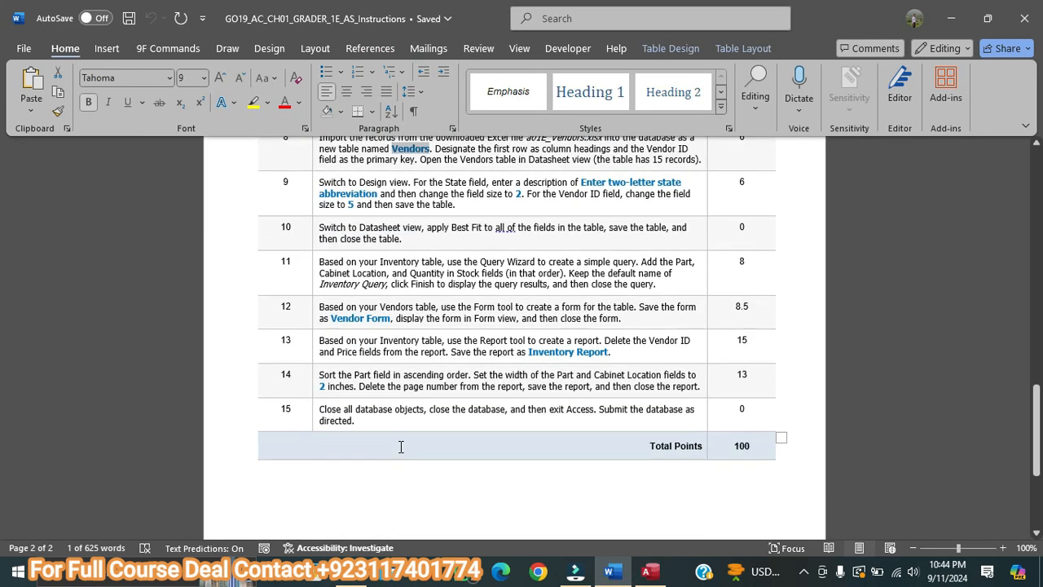
pyautogui.scroll(15, 385, 424)
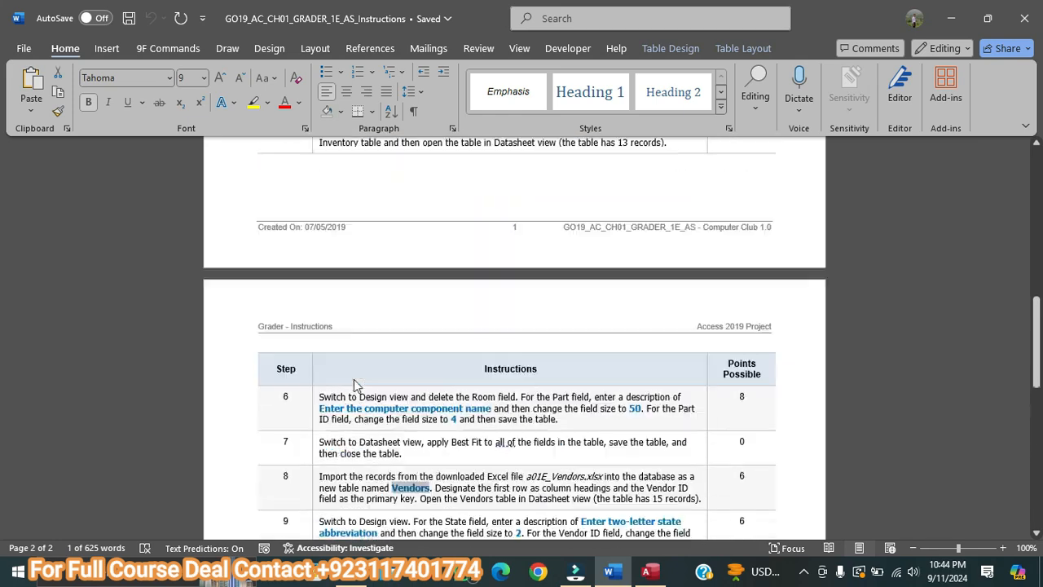
pyautogui.scroll(3, 355, 378)
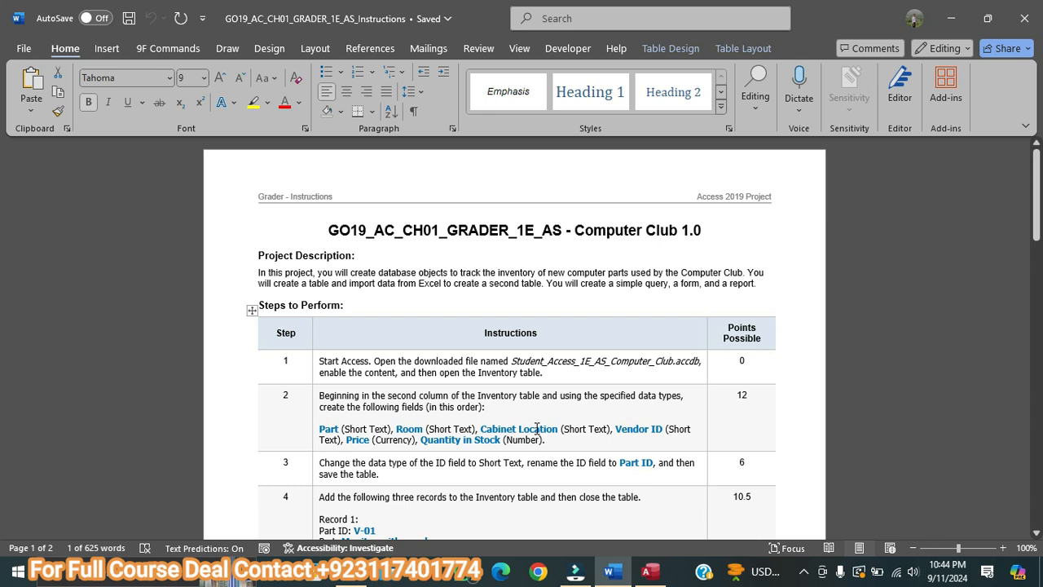
pyautogui.scroll(-9, 519, 521)
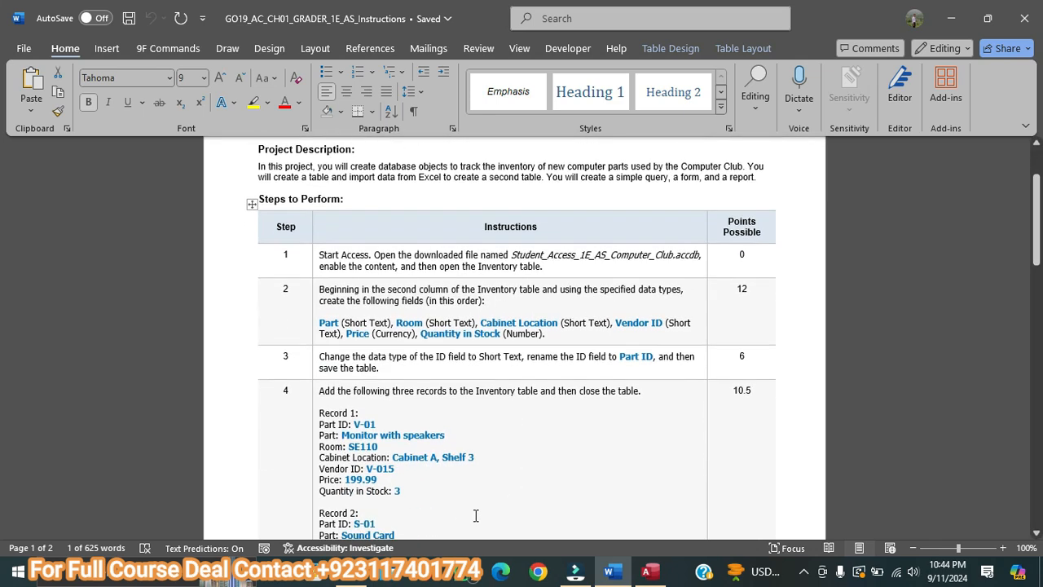
pyautogui.scroll(-4, 415, 407)
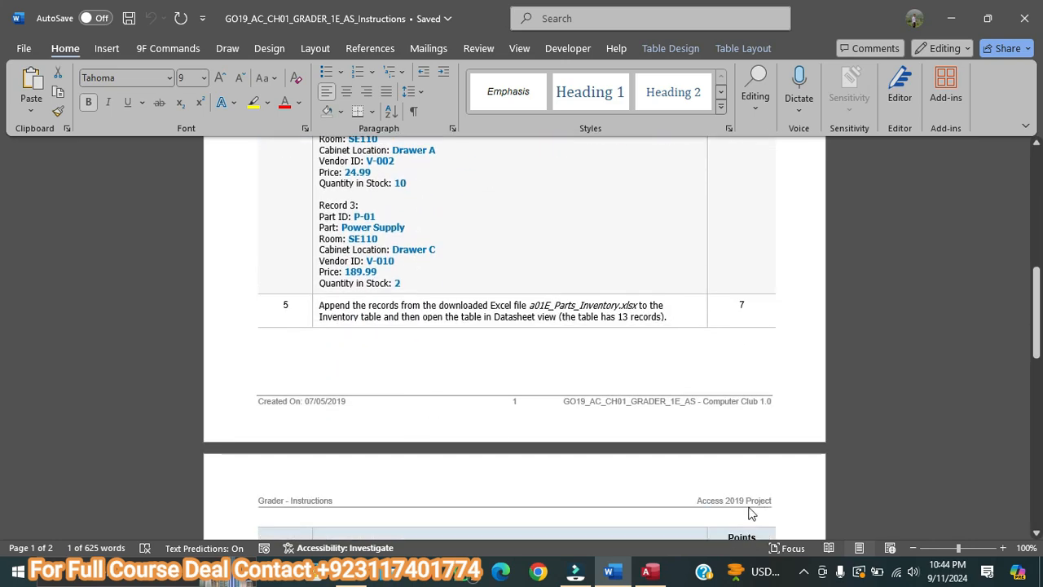
pyautogui.click(803, 574)
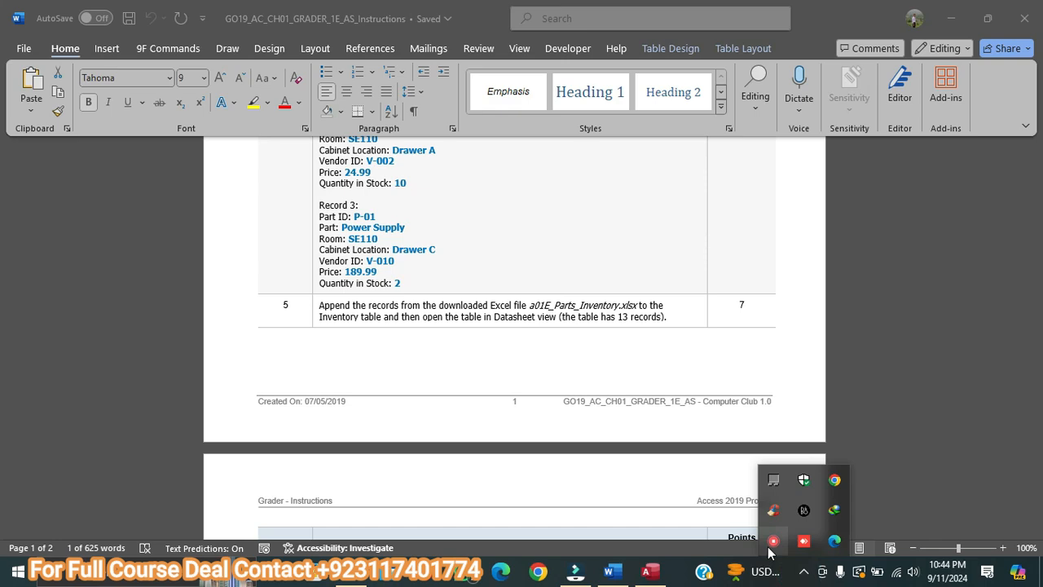
pyautogui.rightClick(769, 548)
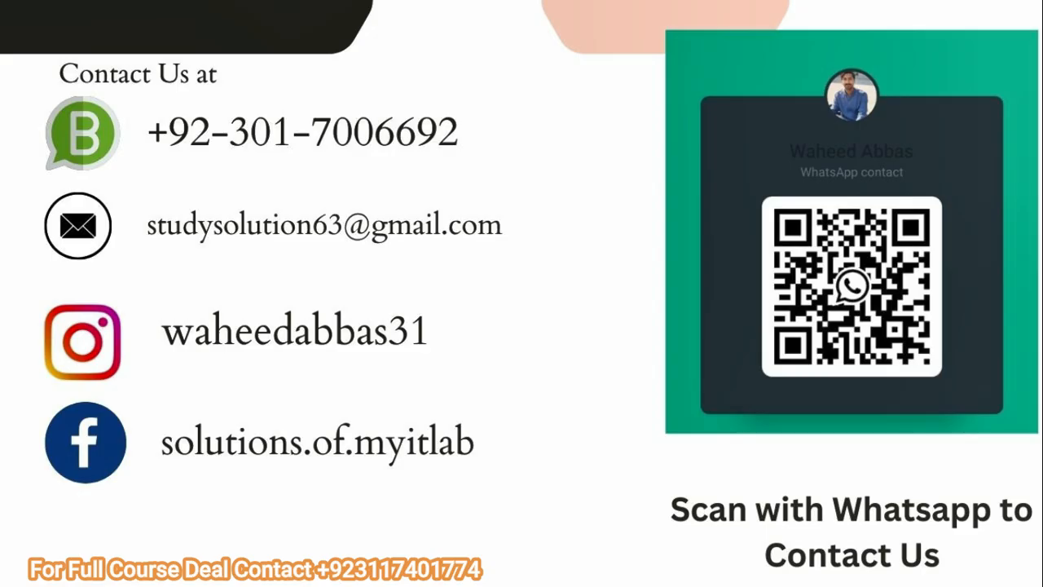